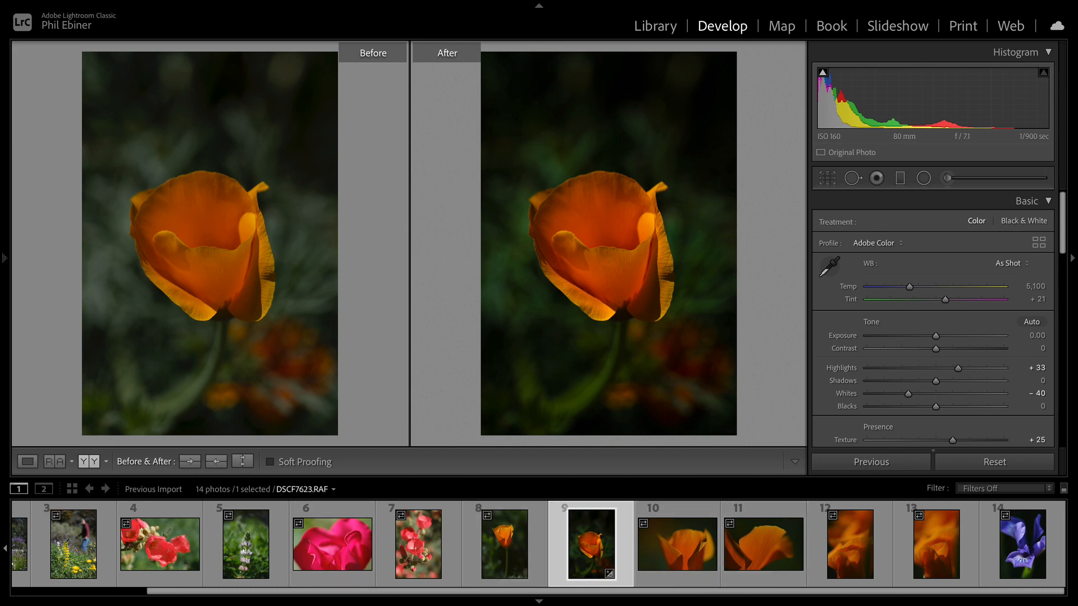
# Step: Open the single-stem poppy photo DSCF7564.RAF and show it alone in Loupe view instead of the before/after comparison
pyautogui.moveTo(419, 591); pyautogui.dragTo(285, 591)
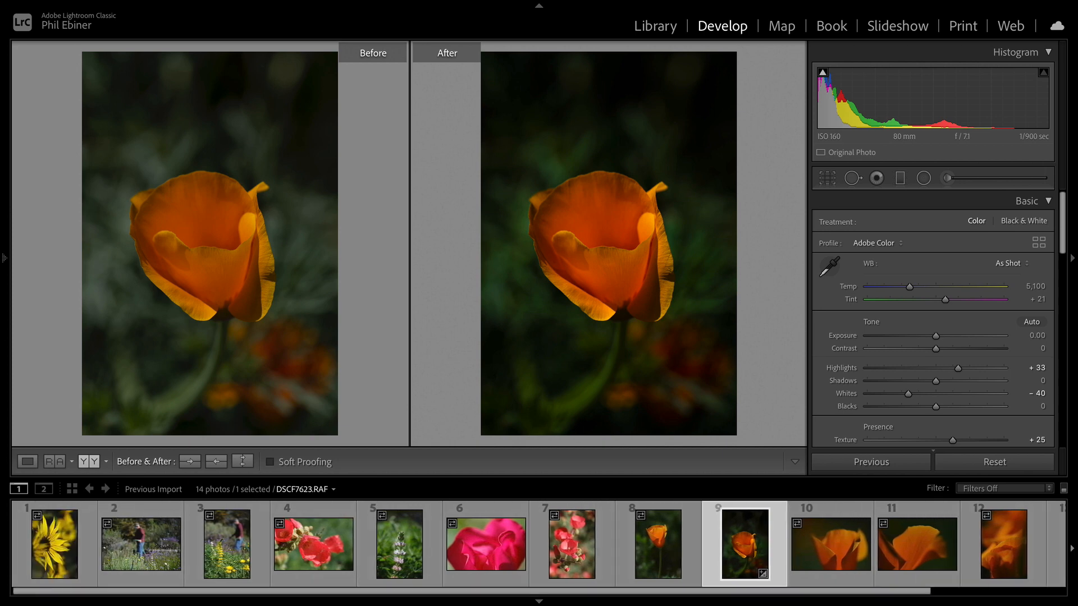
pyautogui.press('F6')
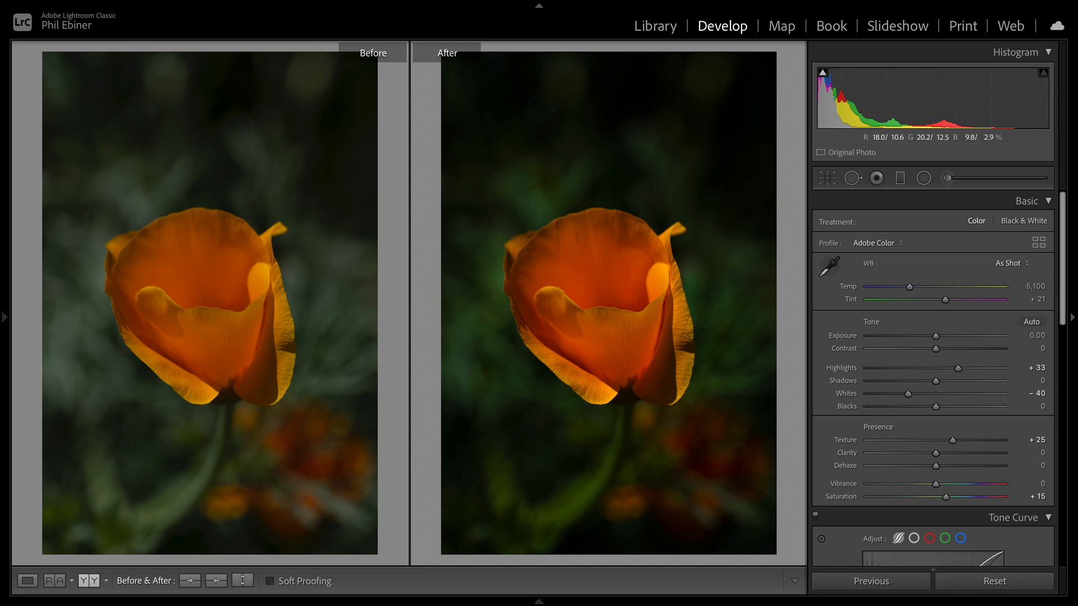
pyautogui.moveTo(539, 601)
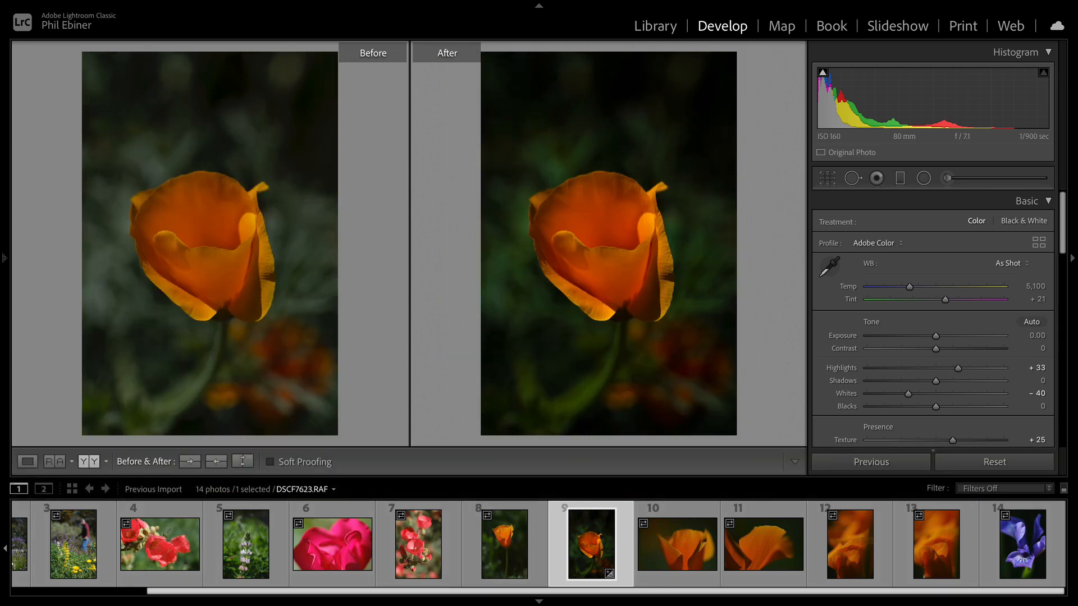
pyautogui.scroll(3, 539, 544)
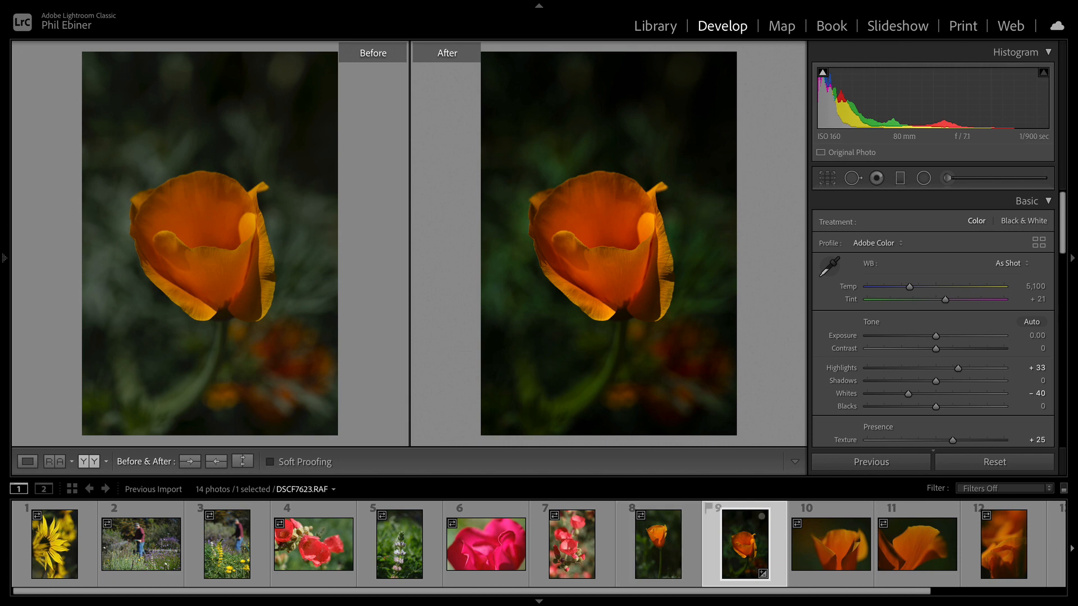
pyautogui.click(658, 543)
pyautogui.click(26, 461)
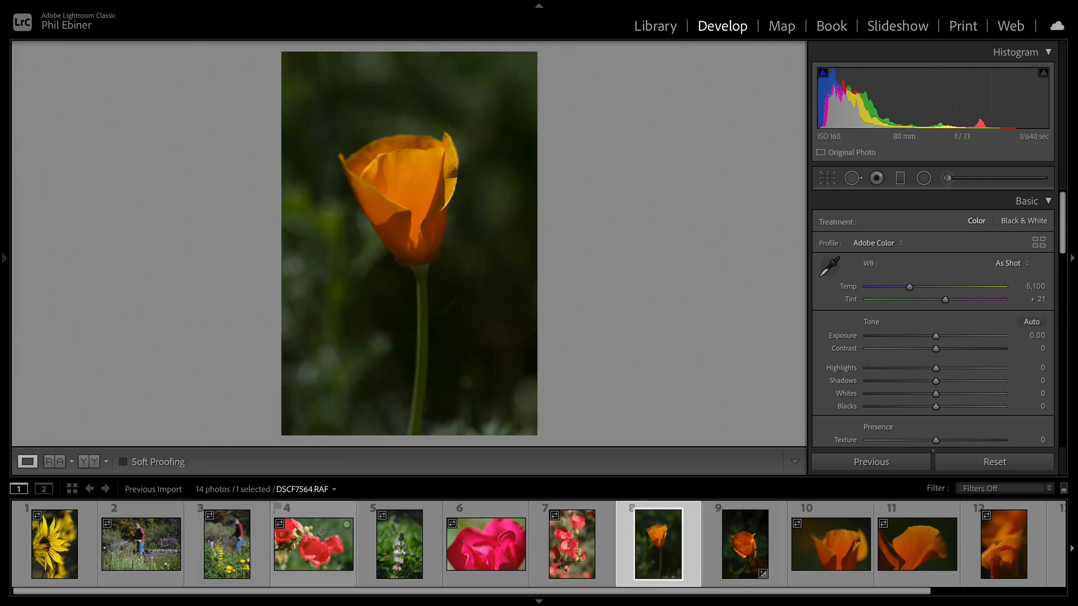
# Step: Hide the filmstrip and the module picker to enlarge the photo's editing area
pyautogui.click(539, 601)
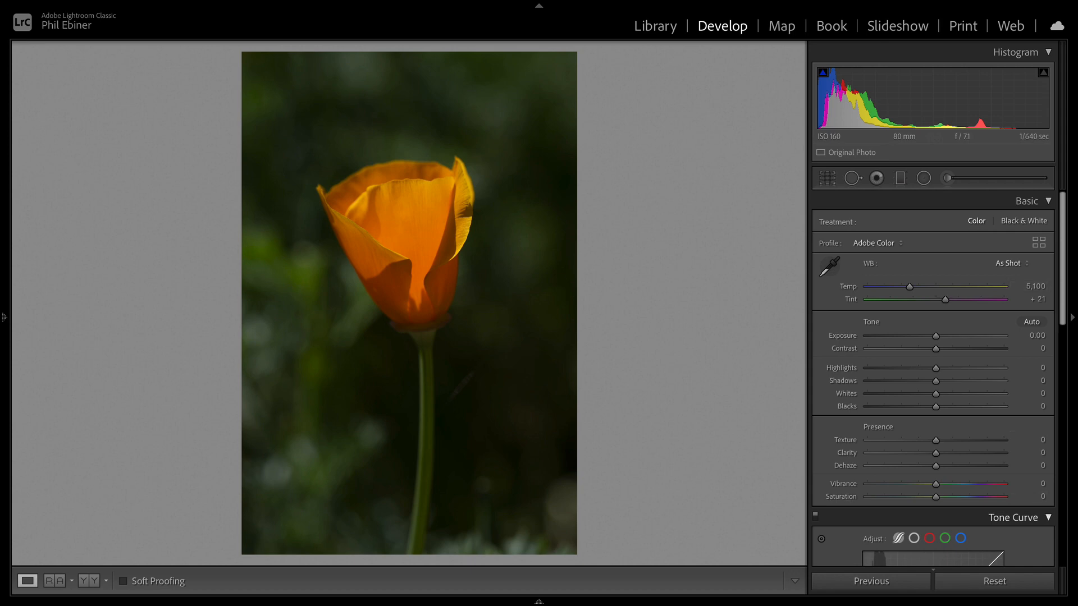
pyautogui.scroll(-2, 932, 382)
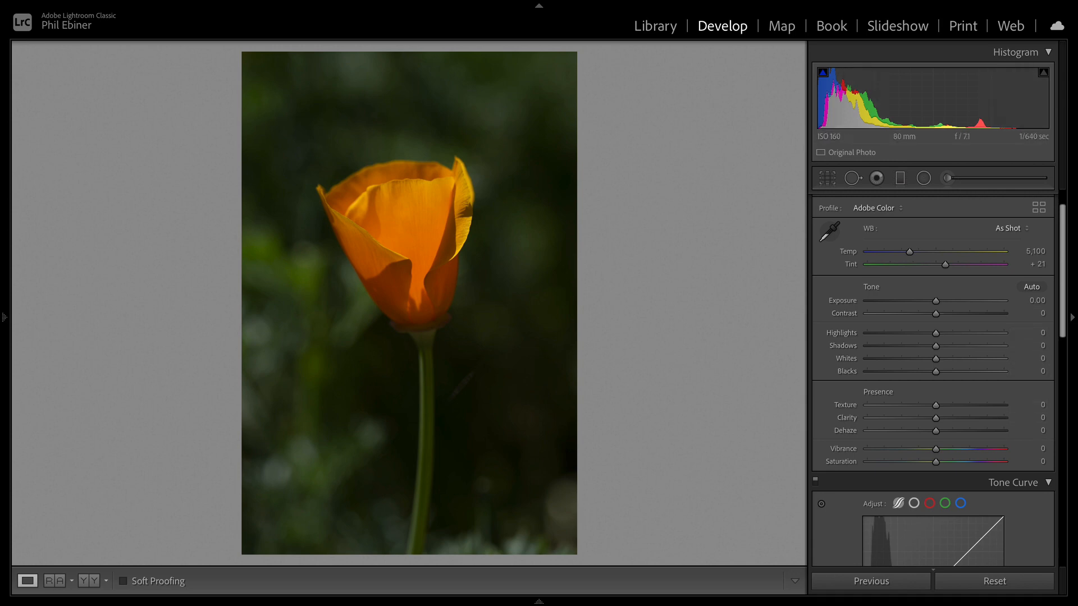
pyautogui.scroll(-1, 932, 336)
pyautogui.scroll(-2, 932, 381)
pyautogui.scroll(2, 932, 381)
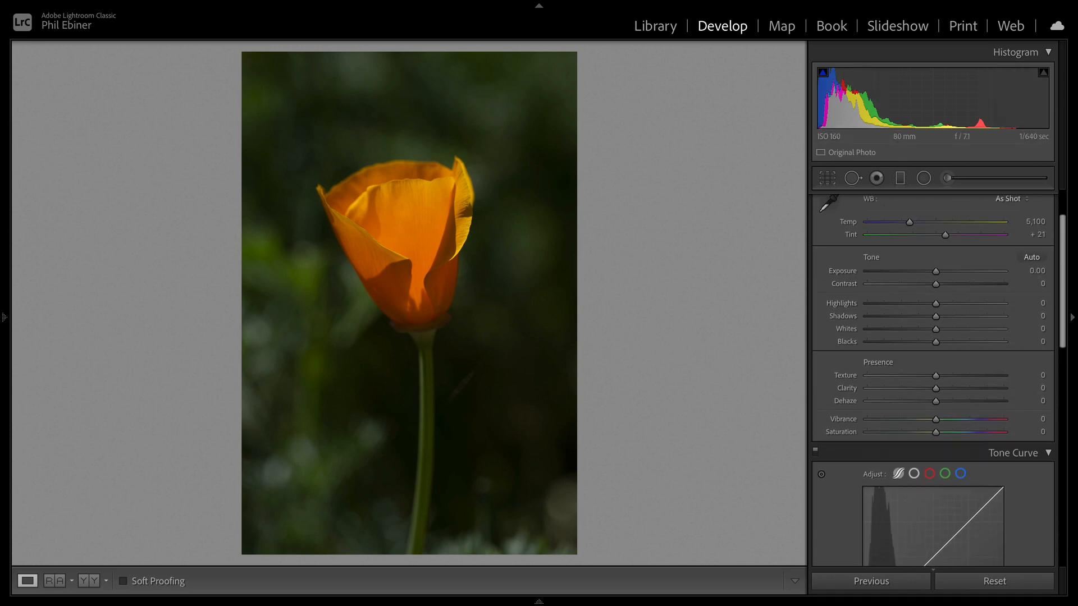
pyautogui.scroll(1, 931, 382)
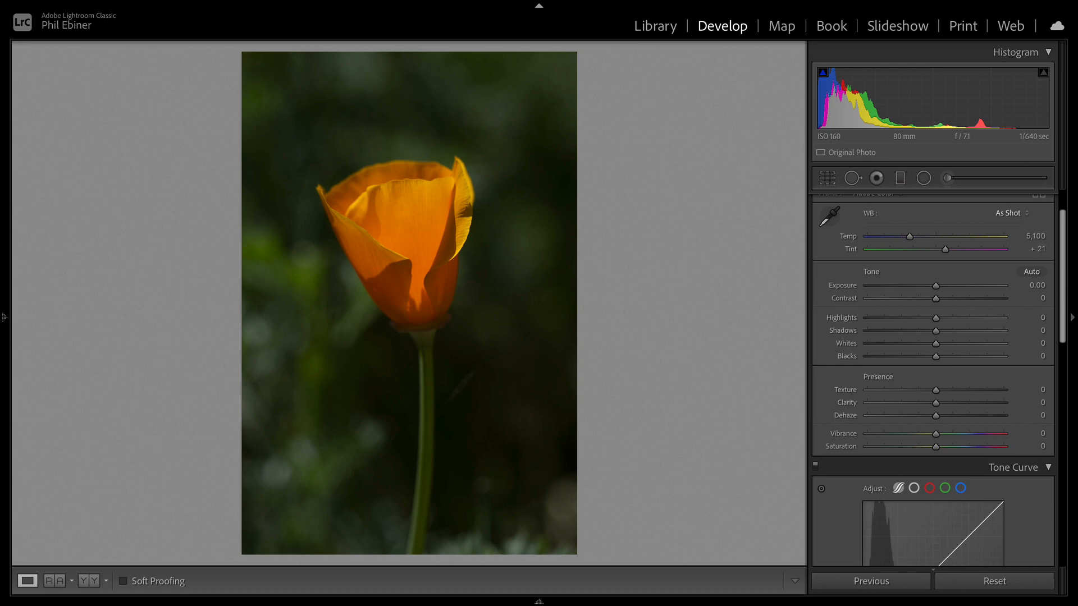
pyautogui.press('F5')
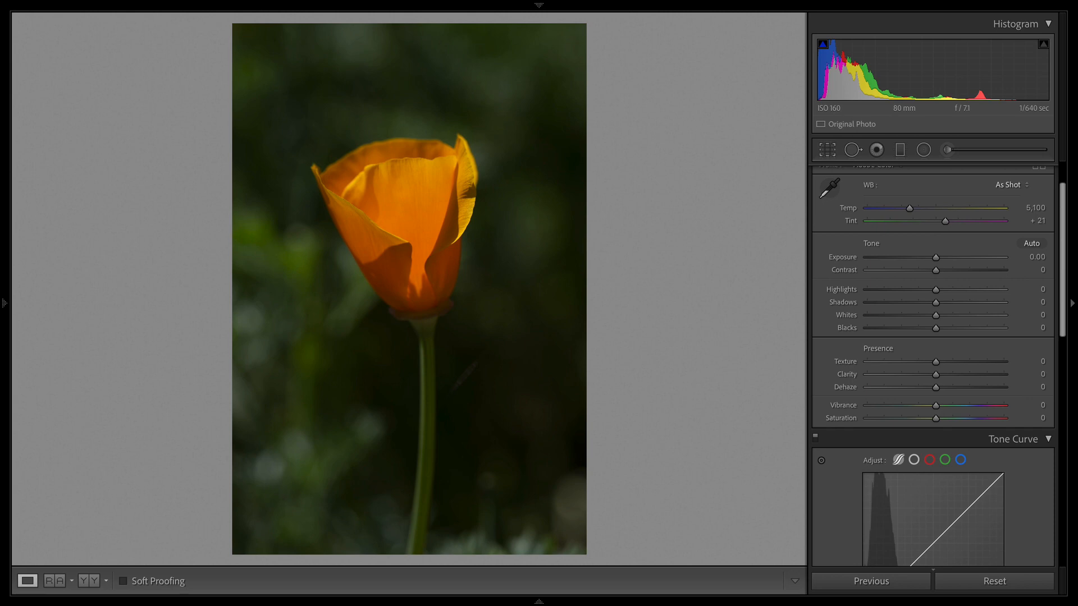
# Step: Crop the poppy photo slightly tighter at the original aspect ratio, trimming its sides and lower edge evenly around the flower
pyautogui.press('r')
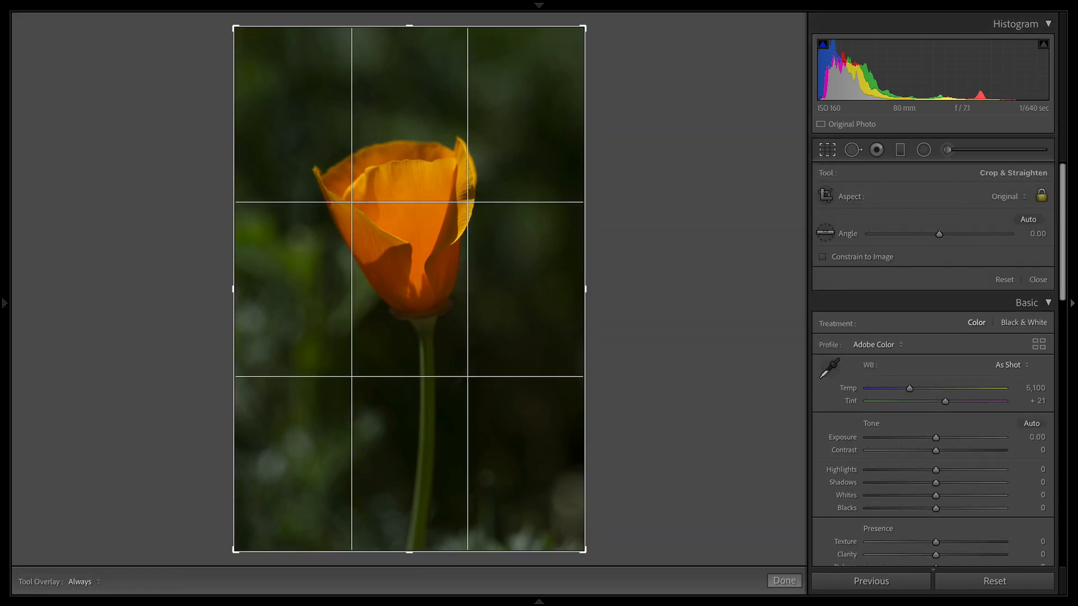
pyautogui.moveTo(584, 552)
pyautogui.mouseDown()
pyautogui.moveTo(570, 529)
pyautogui.moveTo(582, 548)
pyautogui.moveTo(576, 537)
pyautogui.mouseUp()
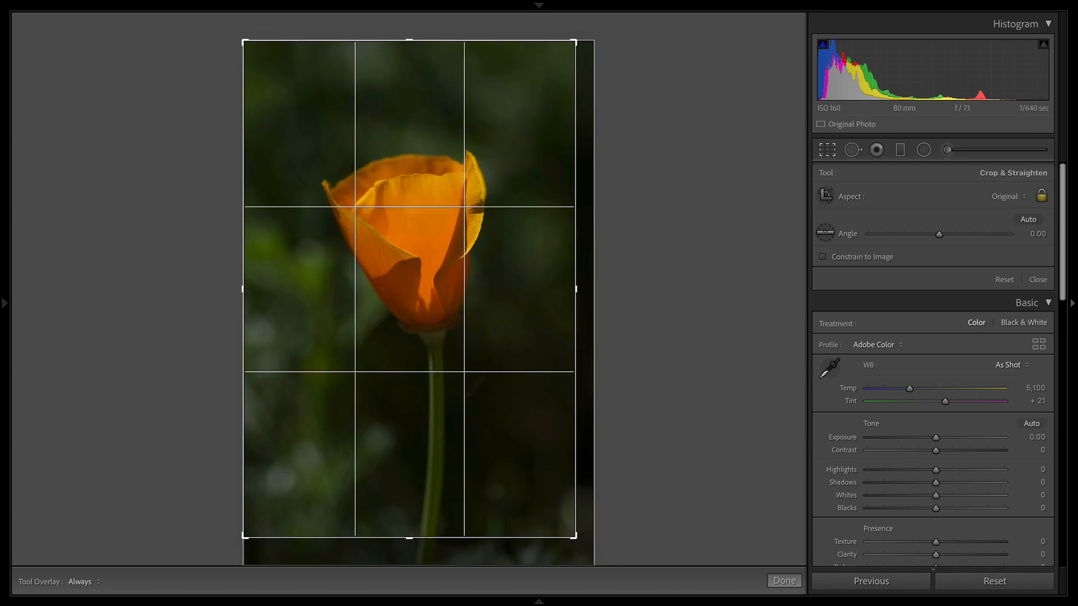
pyautogui.moveTo(505, 393); pyautogui.dragTo(496, 393)
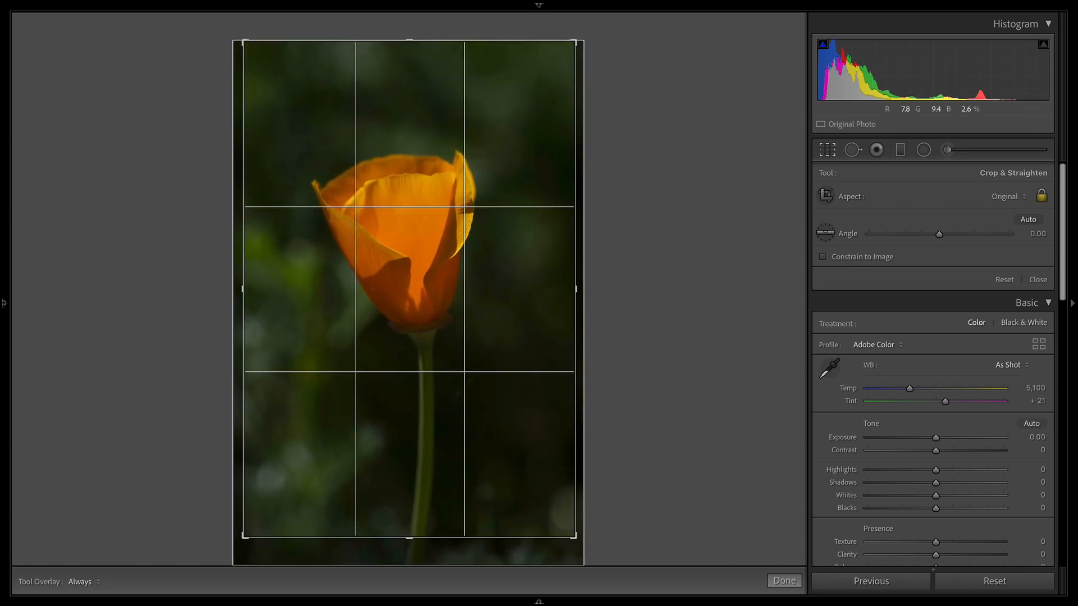
pyautogui.press('Return')
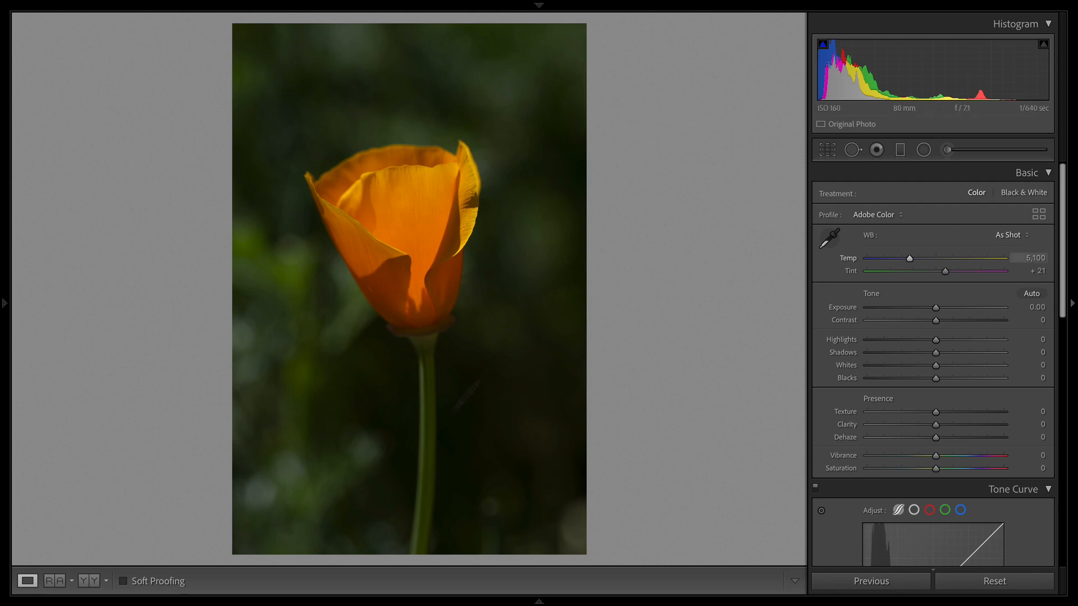
# Step: Set the white balance Tint to +30, and try a cooler Temp before undoing that temperature change
pyautogui.click(944, 271)
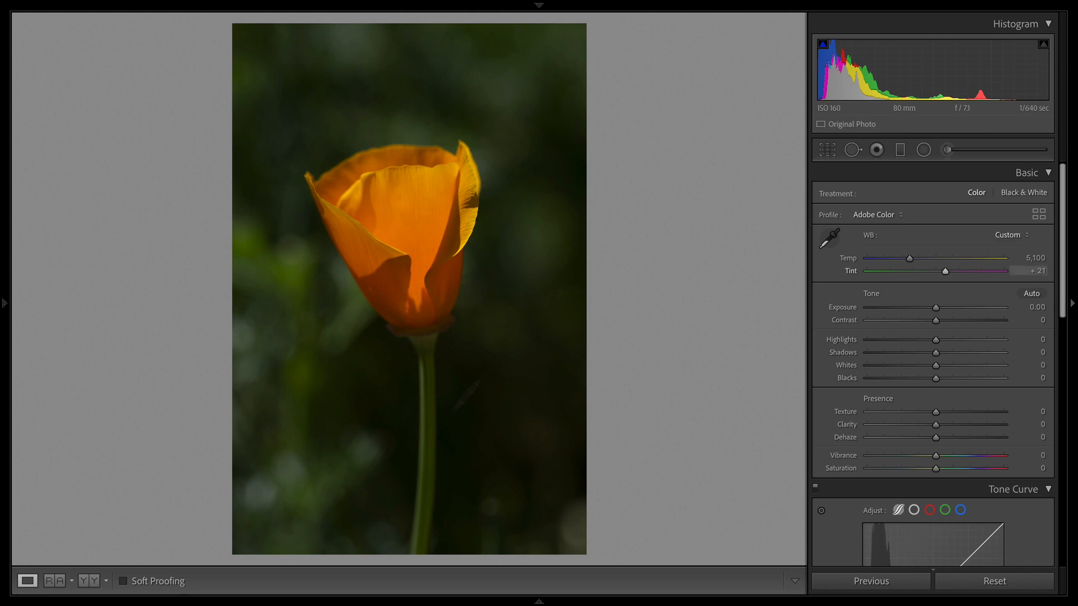
pyautogui.moveTo(945, 271); pyautogui.dragTo(950, 271)
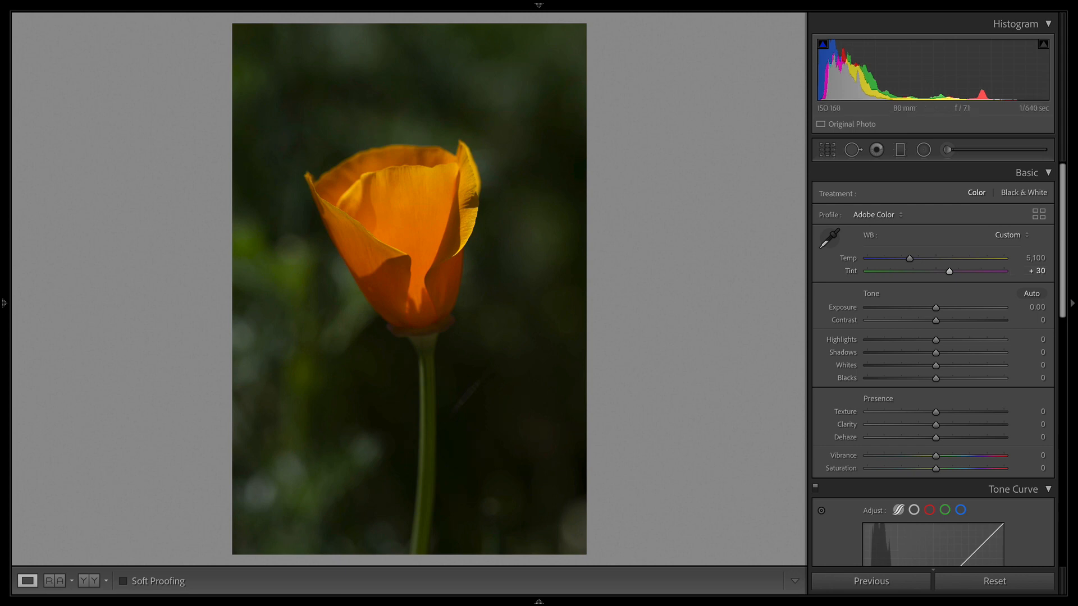
pyautogui.moveTo(909, 258)
pyautogui.mouseDown()
pyautogui.moveTo(919, 258)
pyautogui.moveTo(903, 258)
pyautogui.mouseUp()
pyautogui.hotkey('ctrl', 'z')
# Step: Lower Highlights to -43 while checking the petal detail up close
pyautogui.scroll(-2, 933, 365)
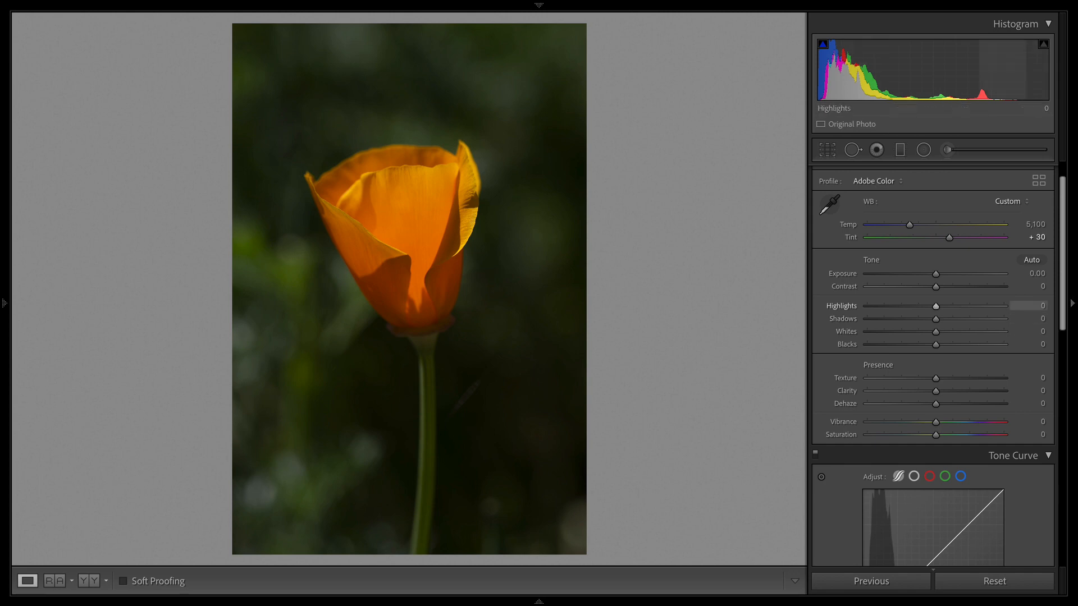
pyautogui.moveTo(935, 305)
pyautogui.mouseDown()
pyautogui.moveTo(905, 306)
pyautogui.moveTo(946, 306)
pyautogui.moveTo(902, 306)
pyautogui.moveTo(919, 306)
pyautogui.mouseUp()
pyautogui.press('z')
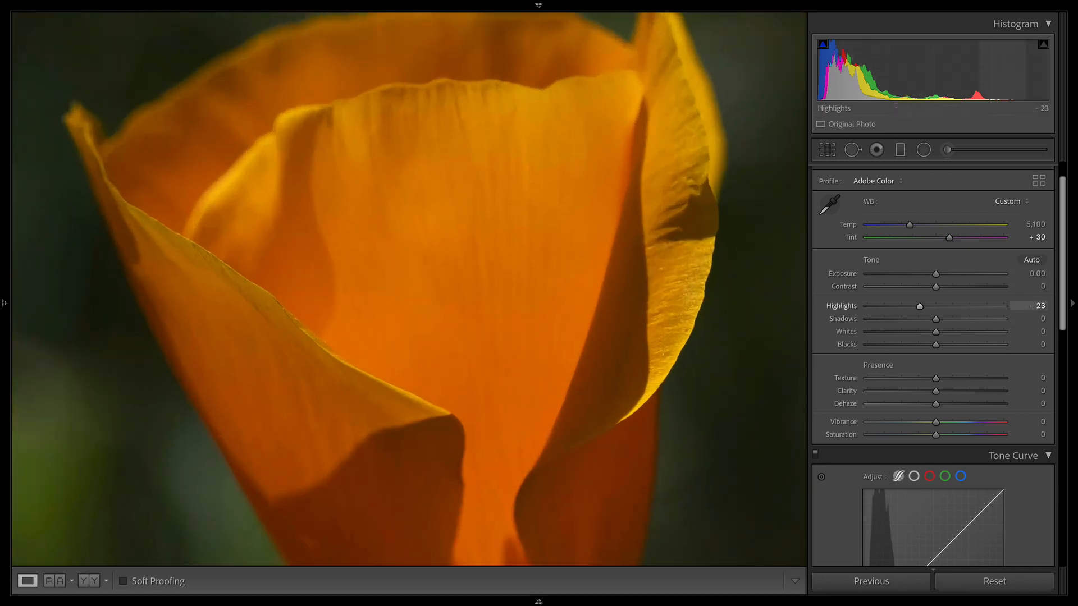
pyautogui.moveTo(920, 306); pyautogui.dragTo(905, 306)
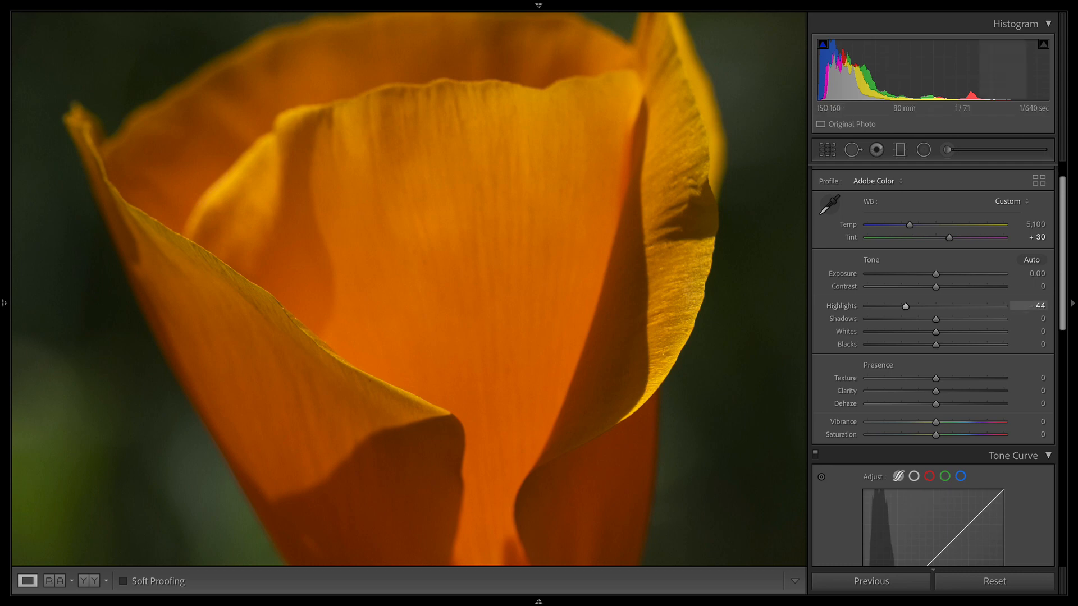
pyautogui.moveTo(905, 306)
pyautogui.mouseDown()
pyautogui.moveTo(922, 306)
pyautogui.moveTo(905, 305)
pyautogui.mouseUp()
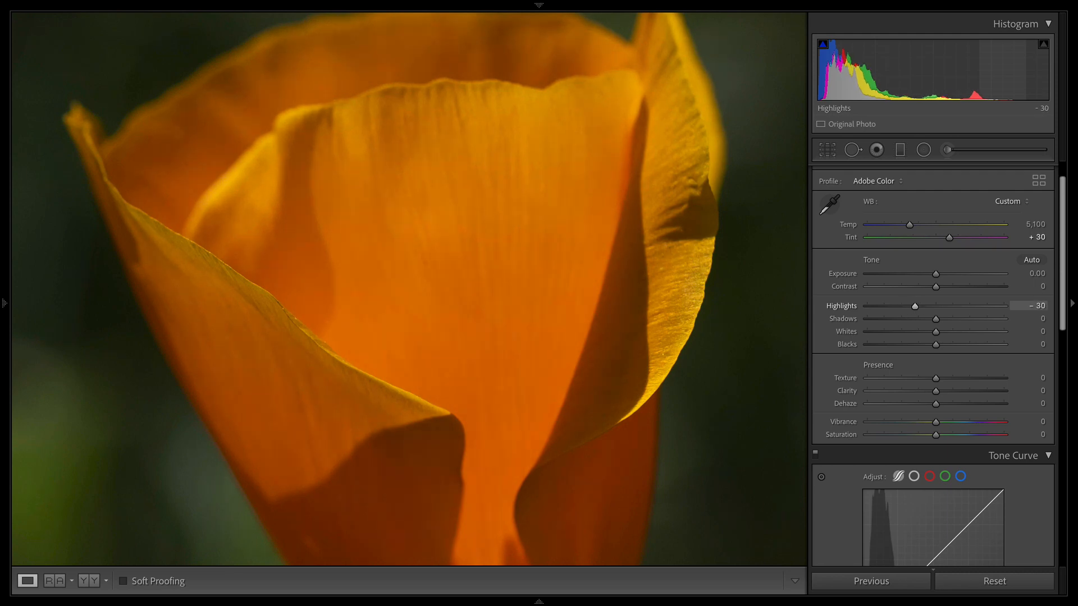
pyautogui.press('z')
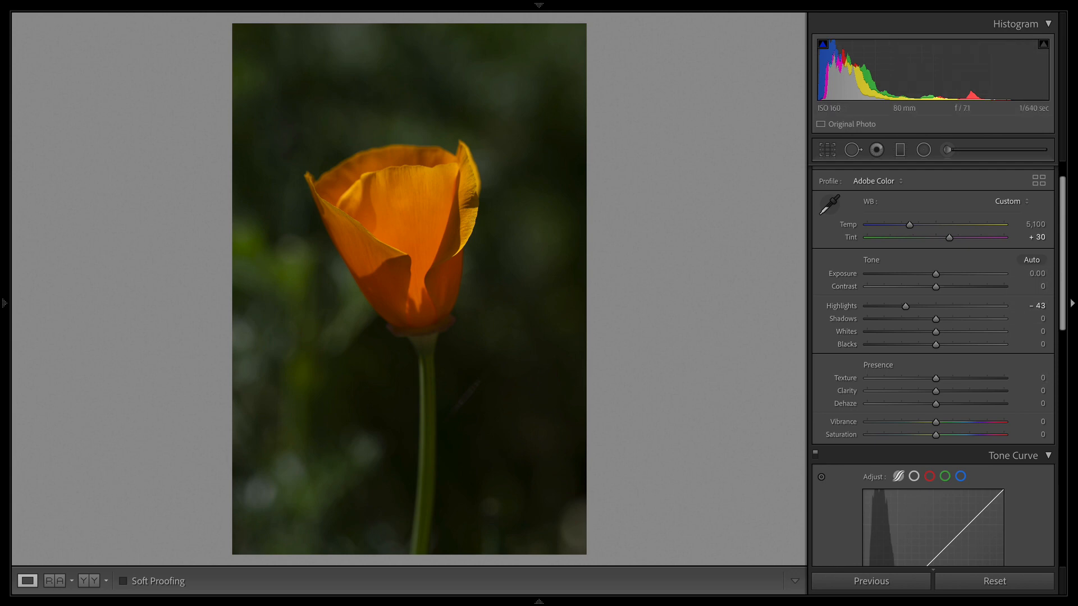
# Step: Shape the tone curve with Lights +10, Darks -10 and Shadows -17, and compare the edit with the original photo
pyautogui.scroll(-5, 931, 427)
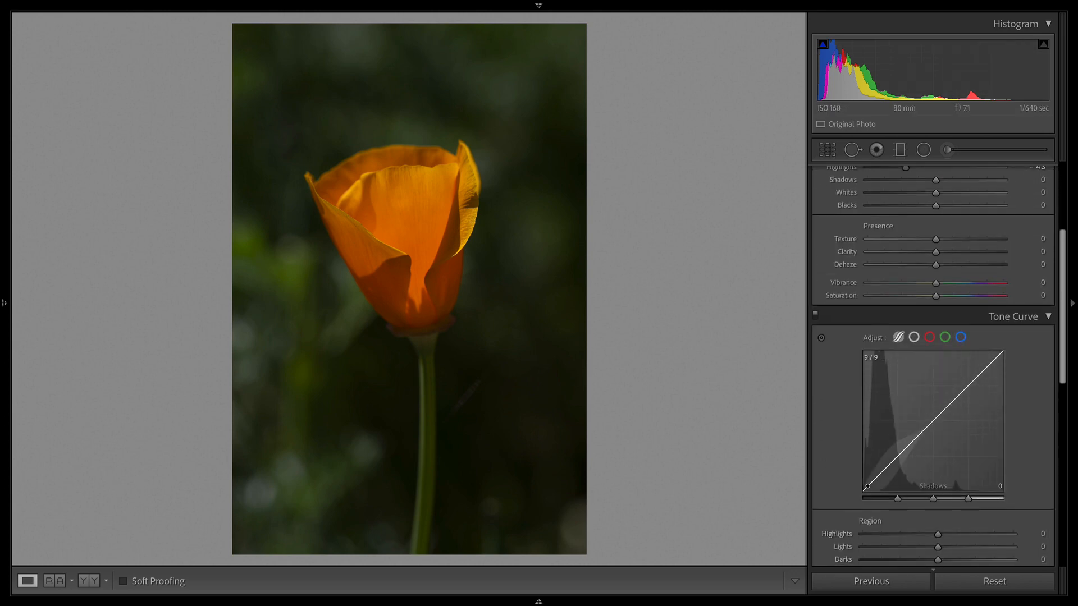
pyautogui.moveTo(893, 460); pyautogui.dragTo(924, 434)
pyautogui.moveTo(965, 390); pyautogui.dragTo(965, 386)
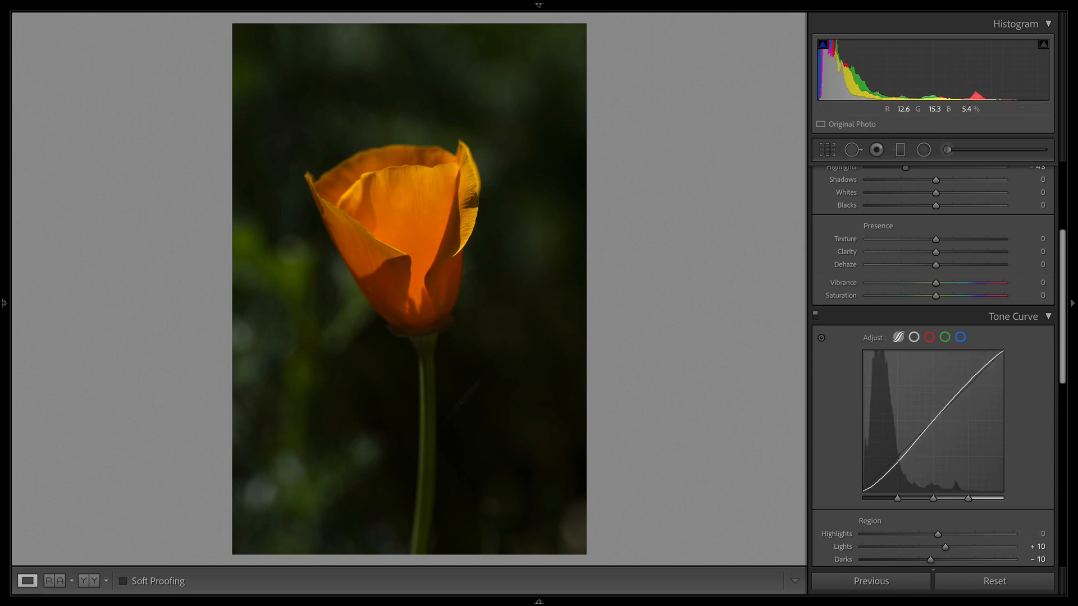
pyautogui.scroll(2, 933, 365)
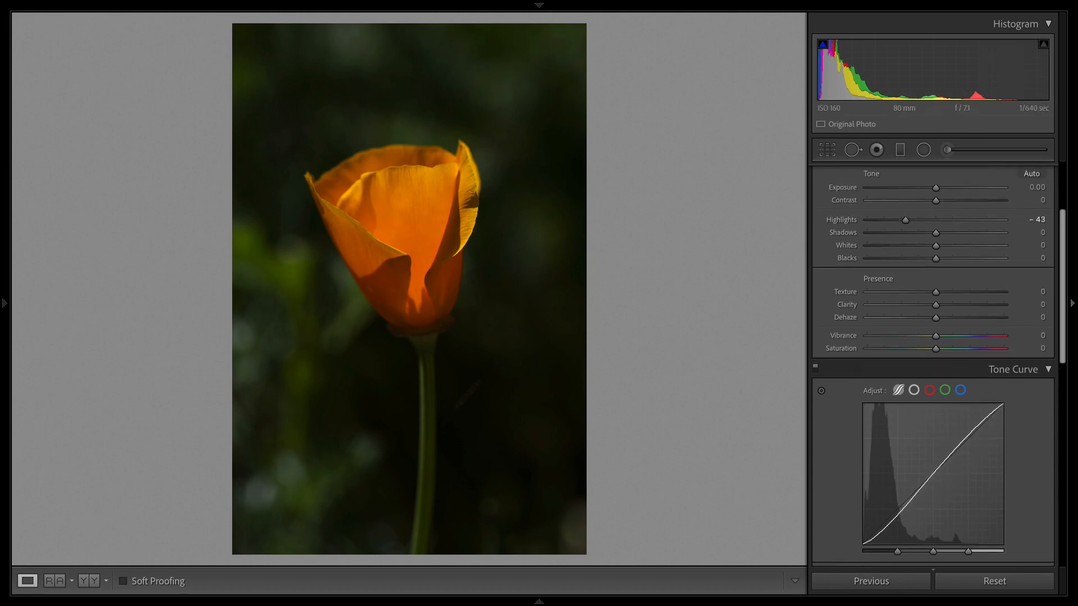
pyautogui.press('\\')
pyautogui.press('\\')
pyautogui.press('\\')
pyautogui.press('\\')
# Step: Raise Texture to +46 while checking the petals up close
pyautogui.scroll(1, 933, 365)
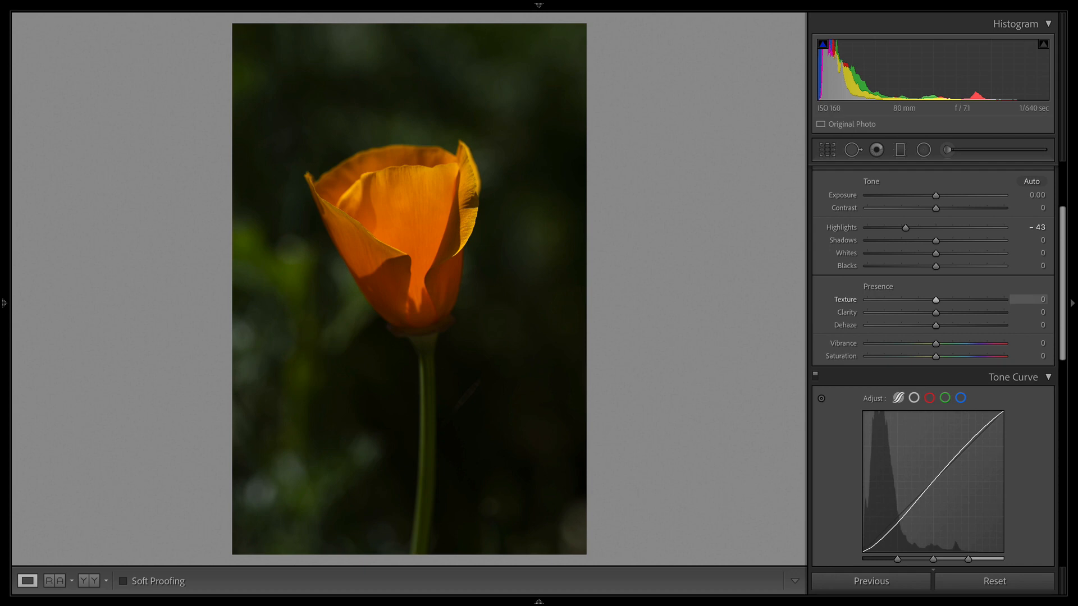
pyautogui.moveTo(935, 299); pyautogui.dragTo(953, 300)
pyautogui.click(318, 208)
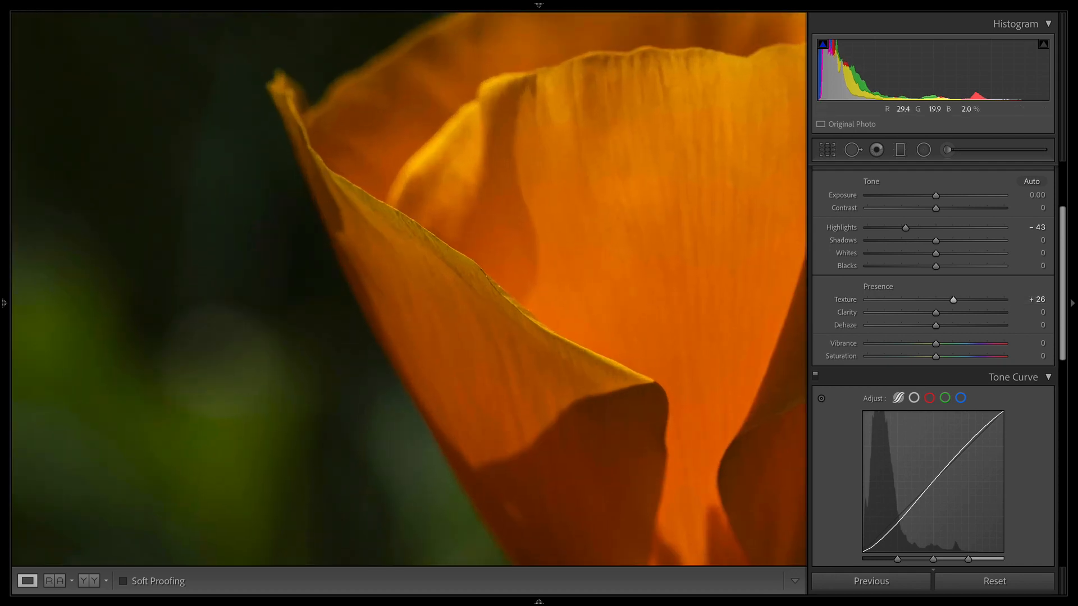
pyautogui.moveTo(953, 299)
pyautogui.mouseDown()
pyautogui.moveTo(943, 299)
pyautogui.moveTo(975, 300)
pyautogui.mouseUp()
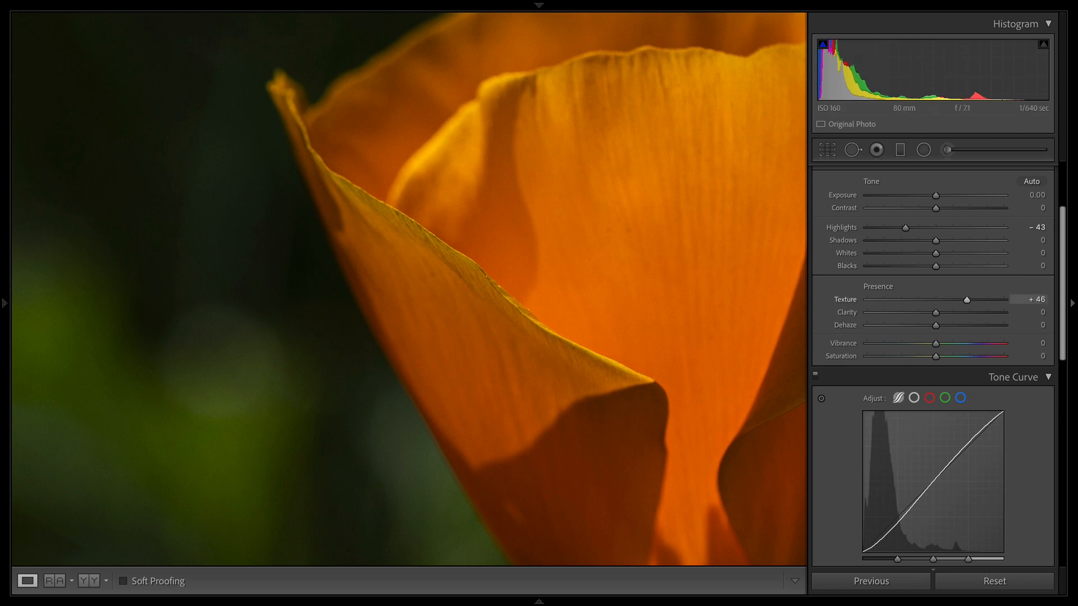
pyautogui.press('z')
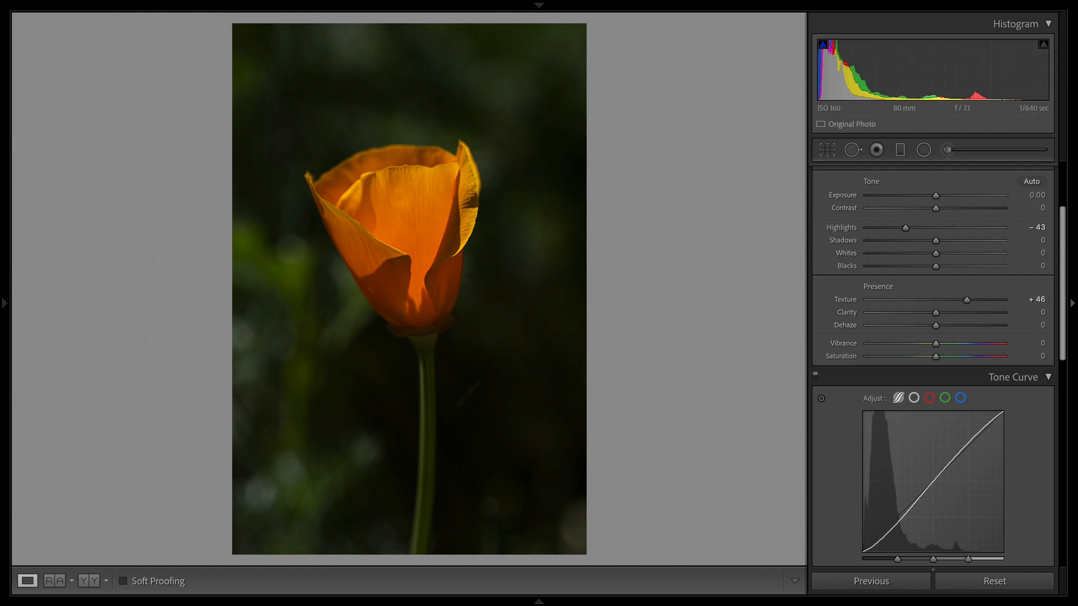
# Step: Try raising the photo's overall Saturation, and reset it to 0
pyautogui.scroll(-1, 933, 365)
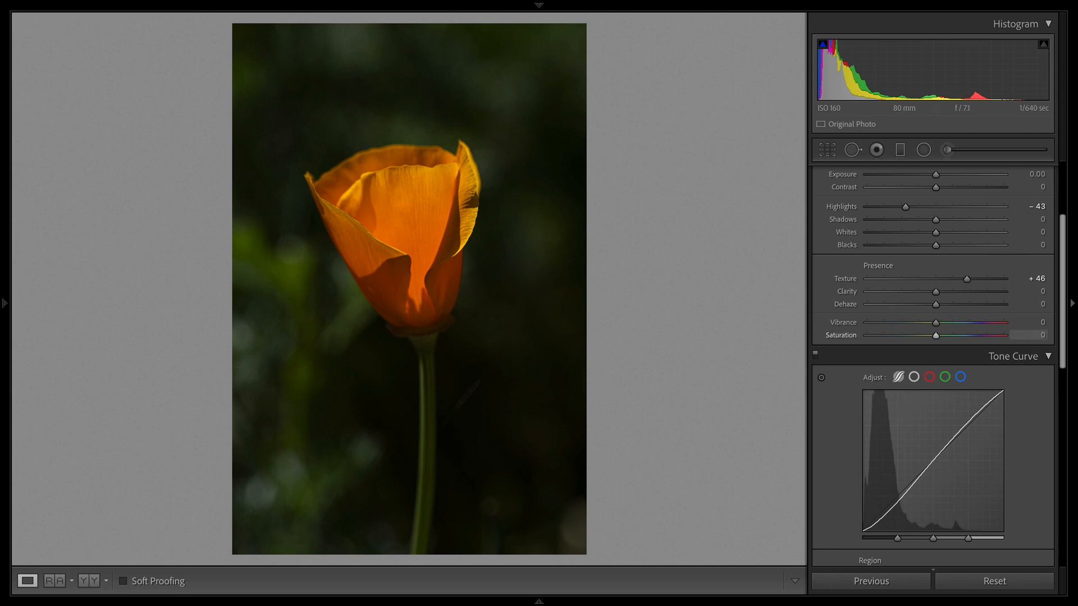
pyautogui.press('Up')
pyautogui.press('Up')
pyautogui.press('Up')
pyautogui.press('Up')
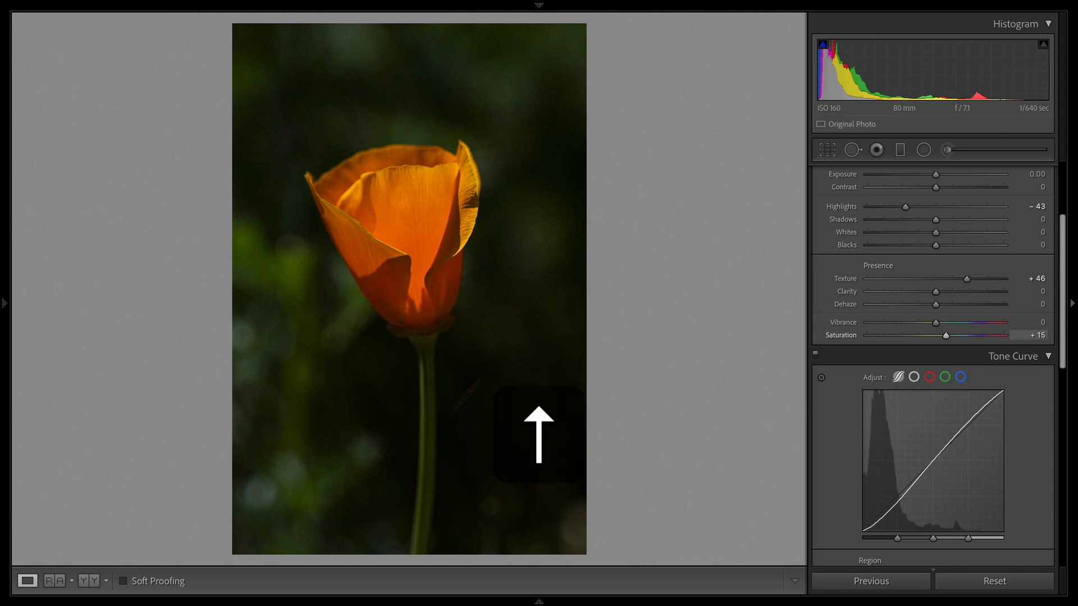
pyautogui.moveTo(949, 335); pyautogui.dragTo(936, 335)
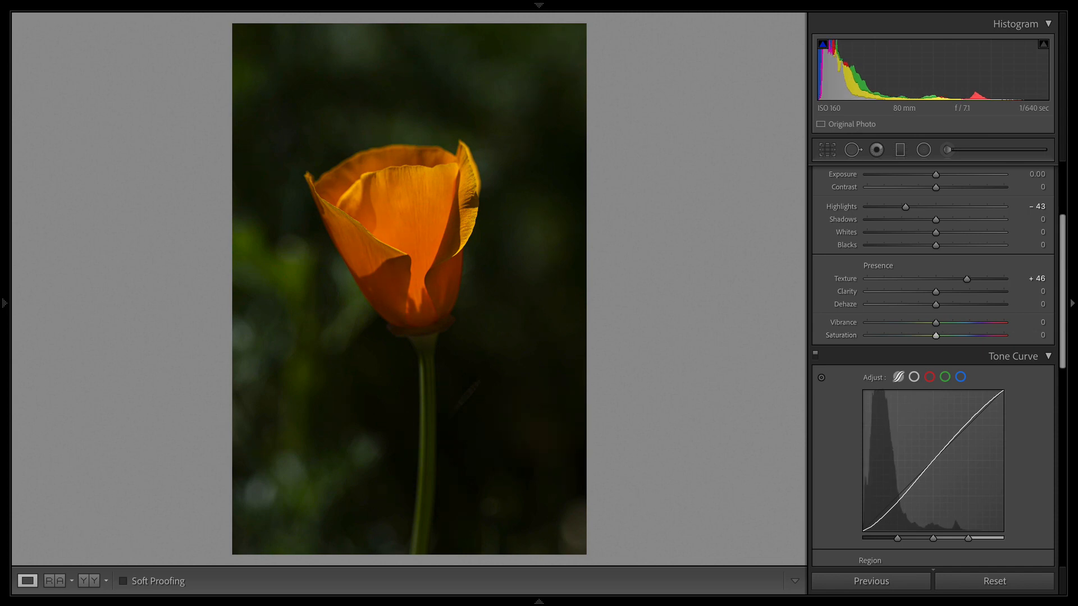
# Step: Boost HSL saturation by targeting the petals and green background, reaching Red +2, Orange +14, Yellow +23 and Green +44
pyautogui.scroll(-10, 933, 364)
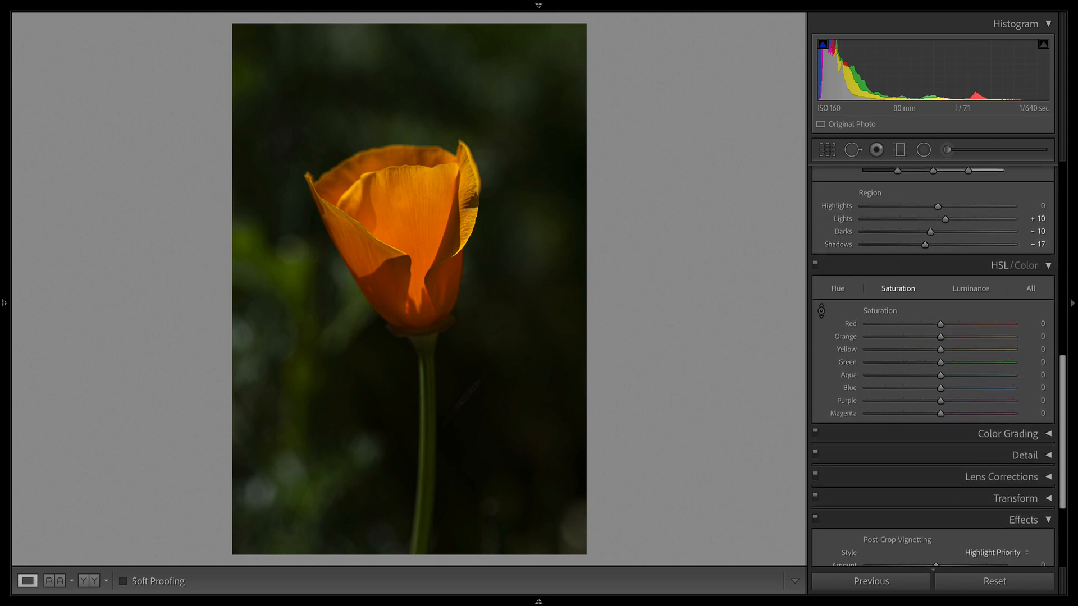
pyautogui.click(820, 311)
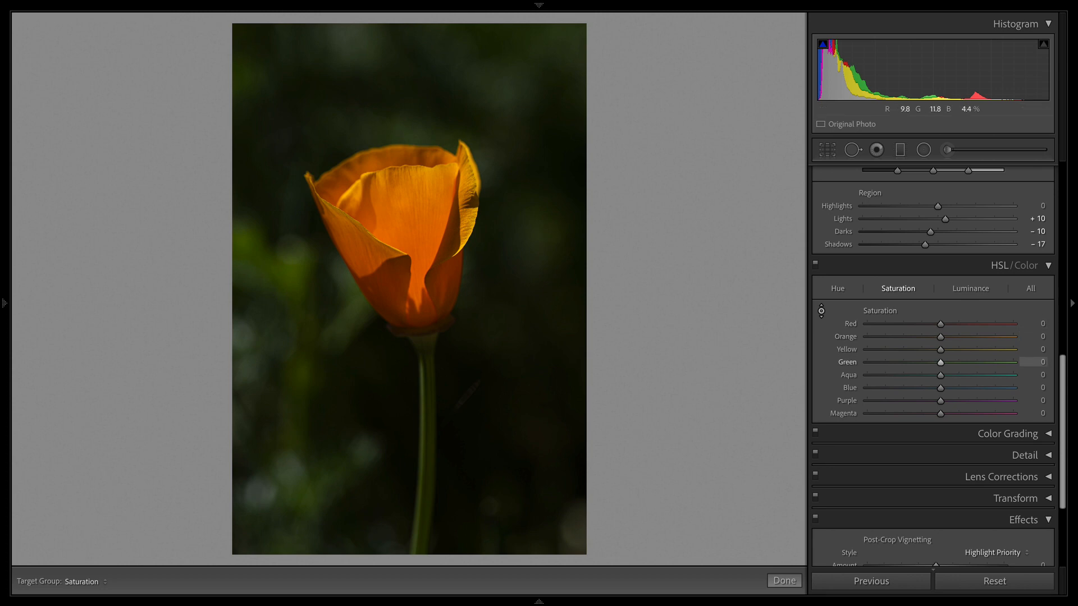
pyautogui.moveTo(467, 219); pyautogui.dragTo(467, 197)
pyautogui.moveTo(281, 264); pyautogui.dragTo(281, 202)
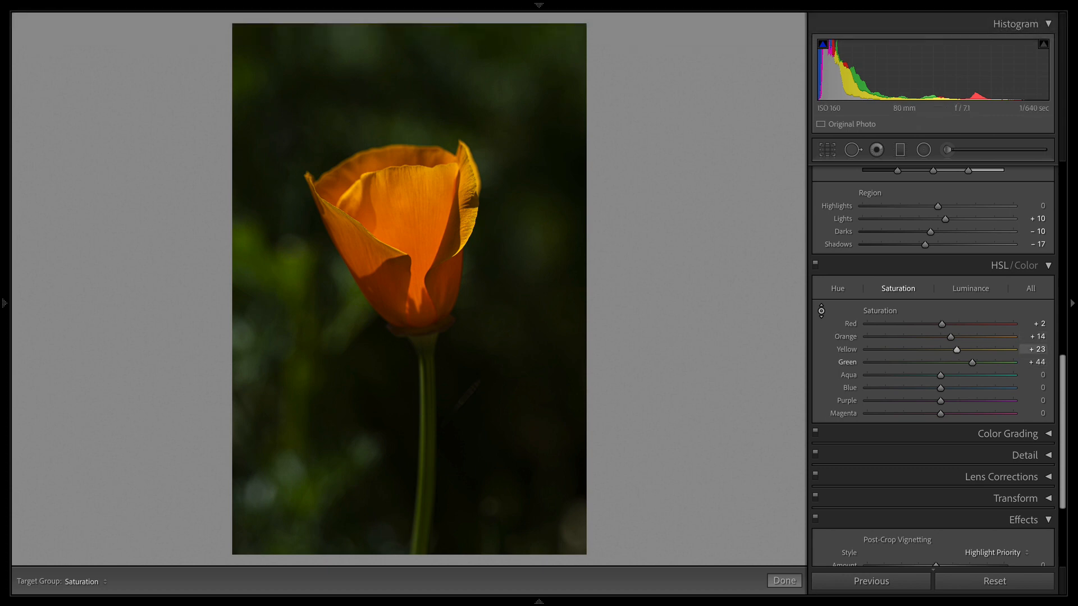
pyautogui.scroll(-2, 933, 366)
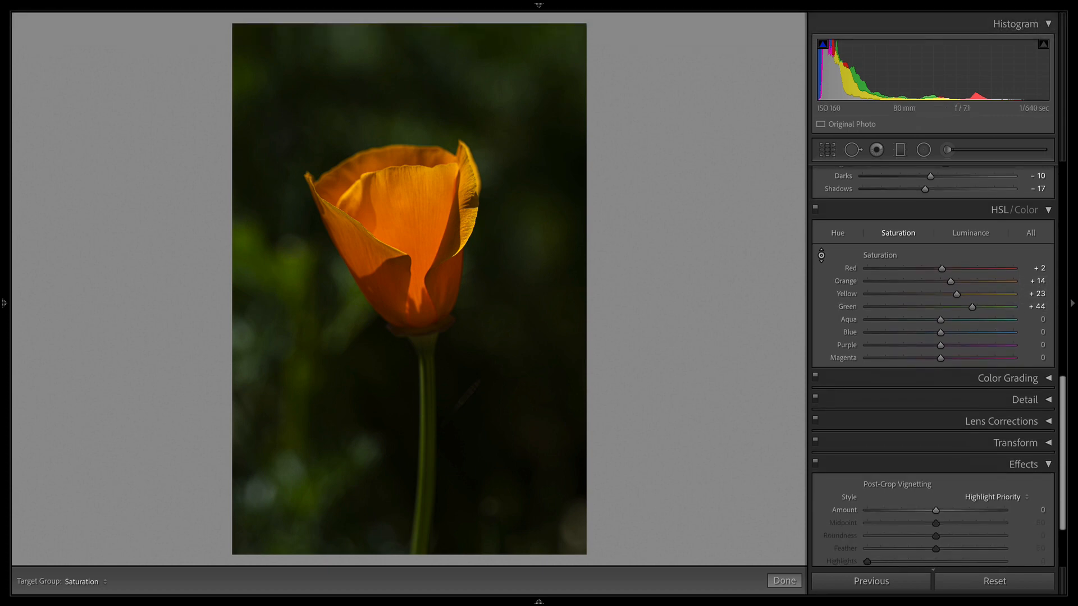
# Step: Compare the poppy with and without the HSL adjustments, and look over the sharpening and noise reduction settings
pyautogui.scroll(1, 933, 365)
pyautogui.click(815, 235)
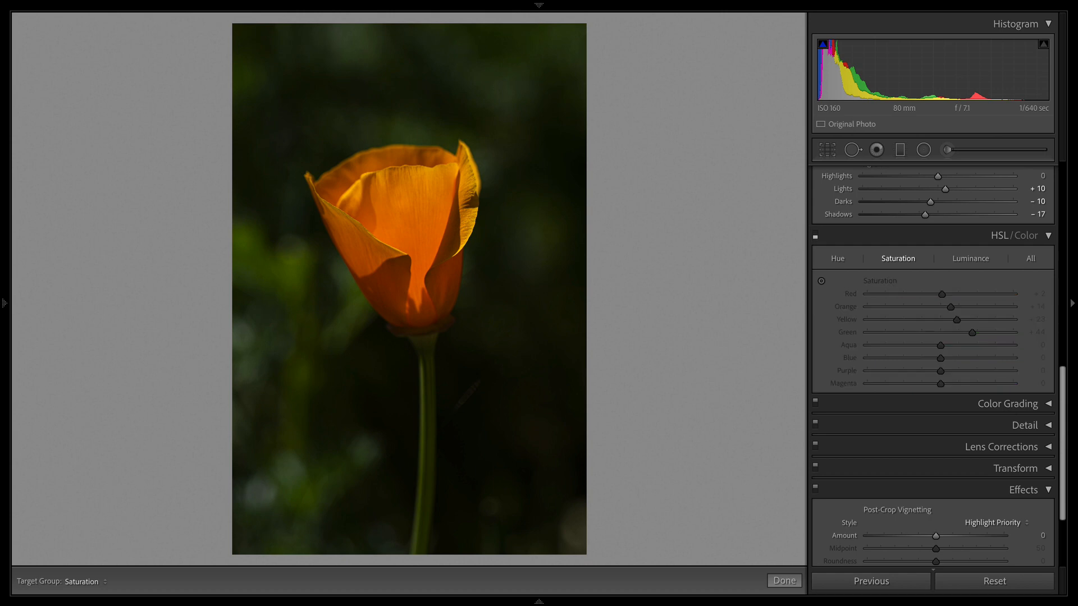
pyautogui.click(815, 235)
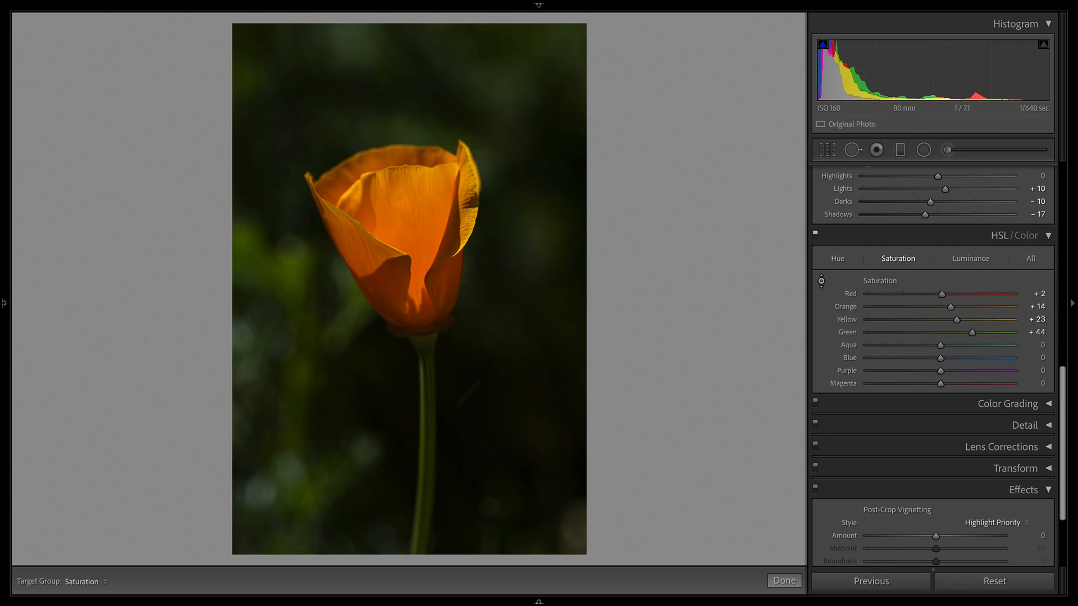
pyautogui.click(815, 236)
pyautogui.click(815, 235)
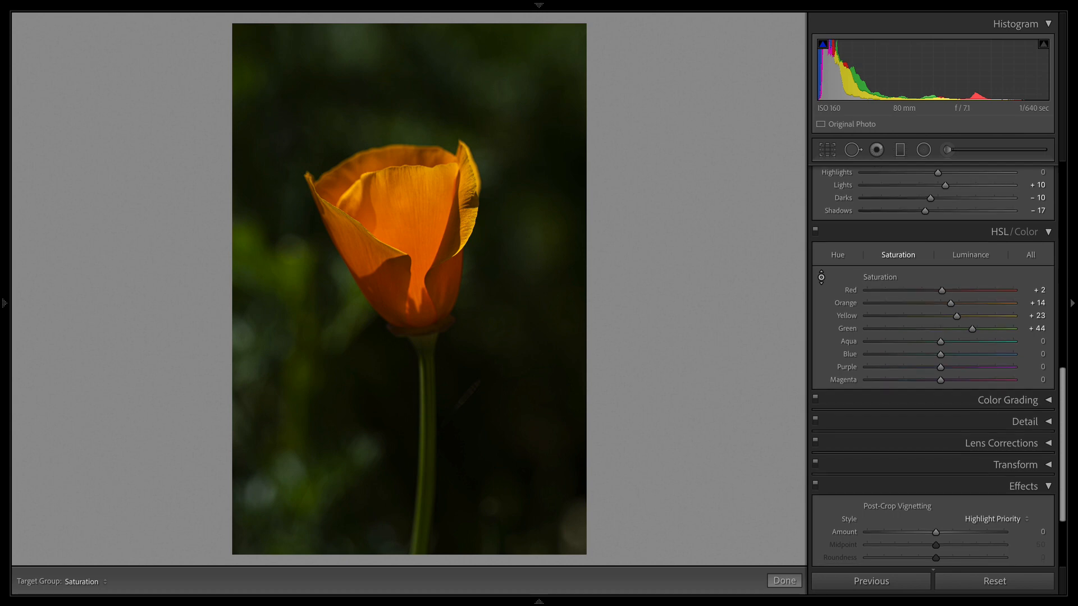
pyautogui.scroll(-3, 954, 354)
pyautogui.click(1024, 308)
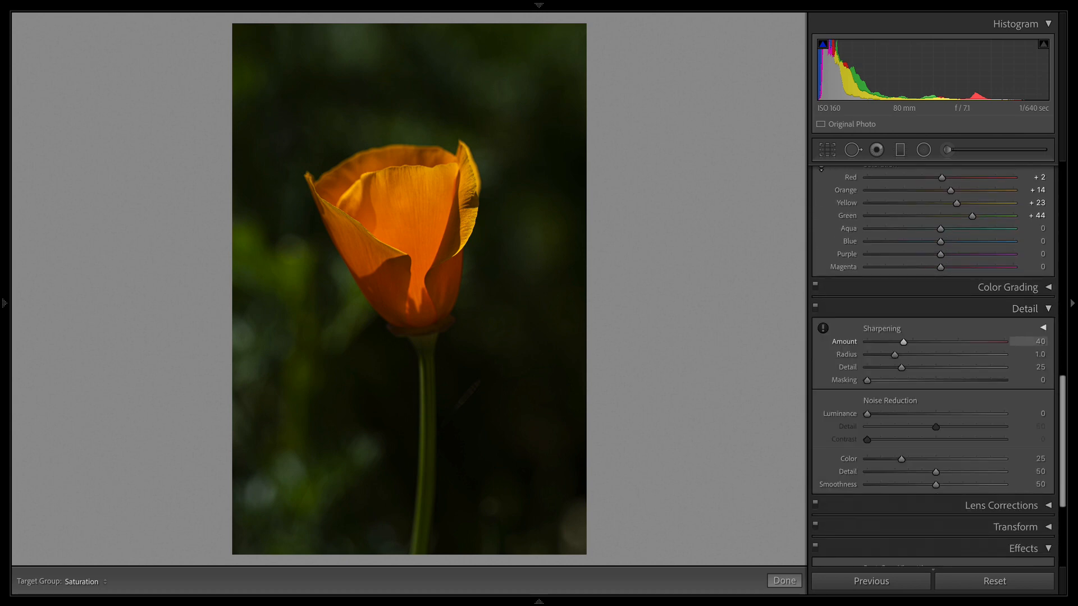
pyautogui.click(1023, 308)
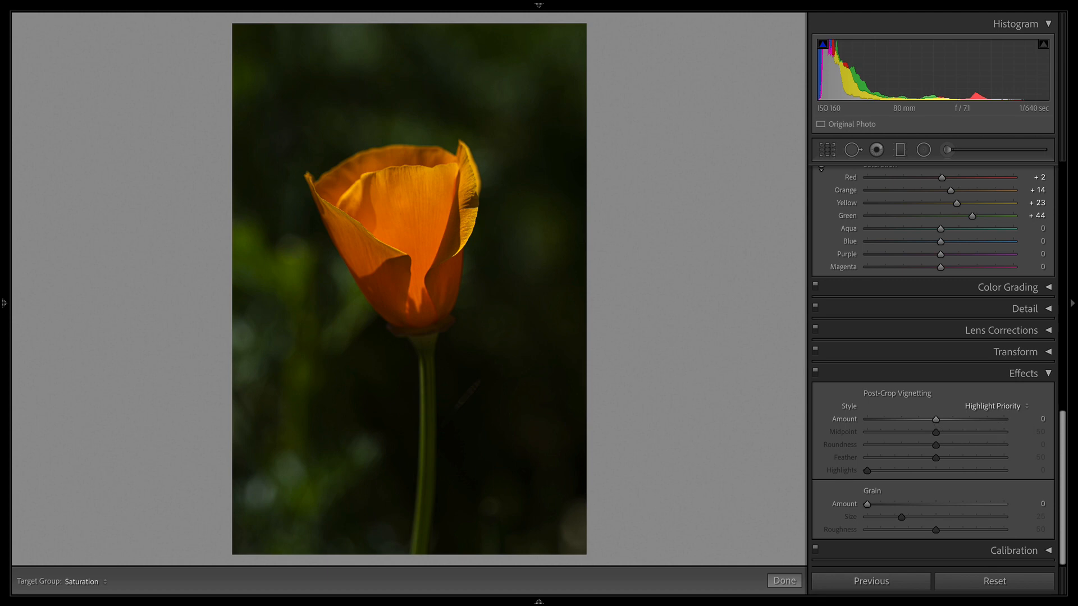
# Step: Add a post-crop vignette with Amount -13, Feather 100 and Midpoint 36, and compare the photo with and without it
pyautogui.moveTo(935, 419)
pyautogui.mouseDown()
pyautogui.moveTo(897, 420)
pyautogui.moveTo(958, 419)
pyautogui.moveTo(927, 419)
pyautogui.mouseUp()
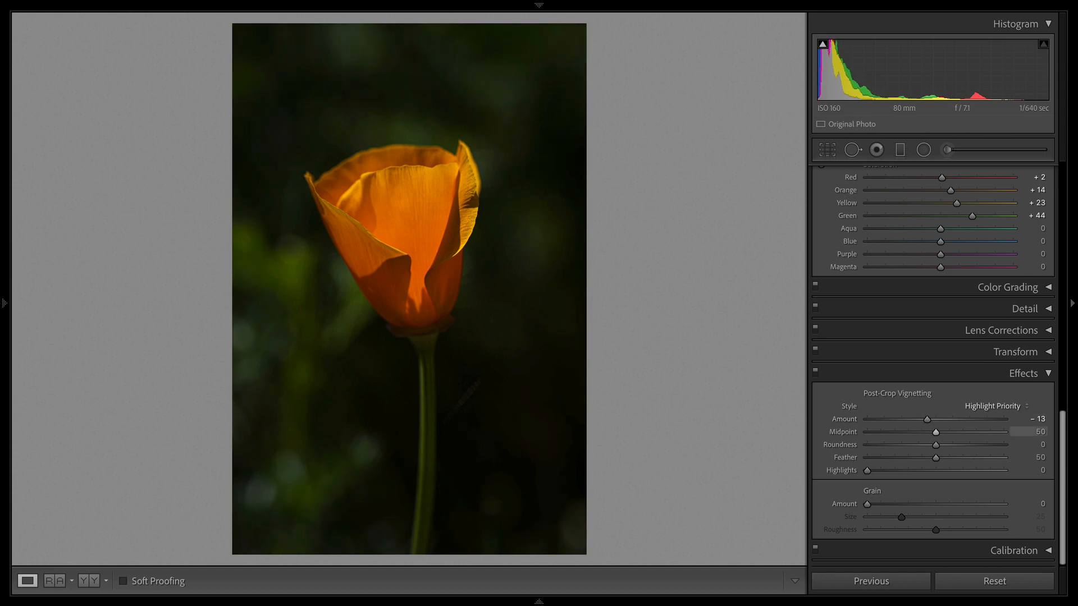
pyautogui.moveTo(936, 458); pyautogui.dragTo(1004, 458)
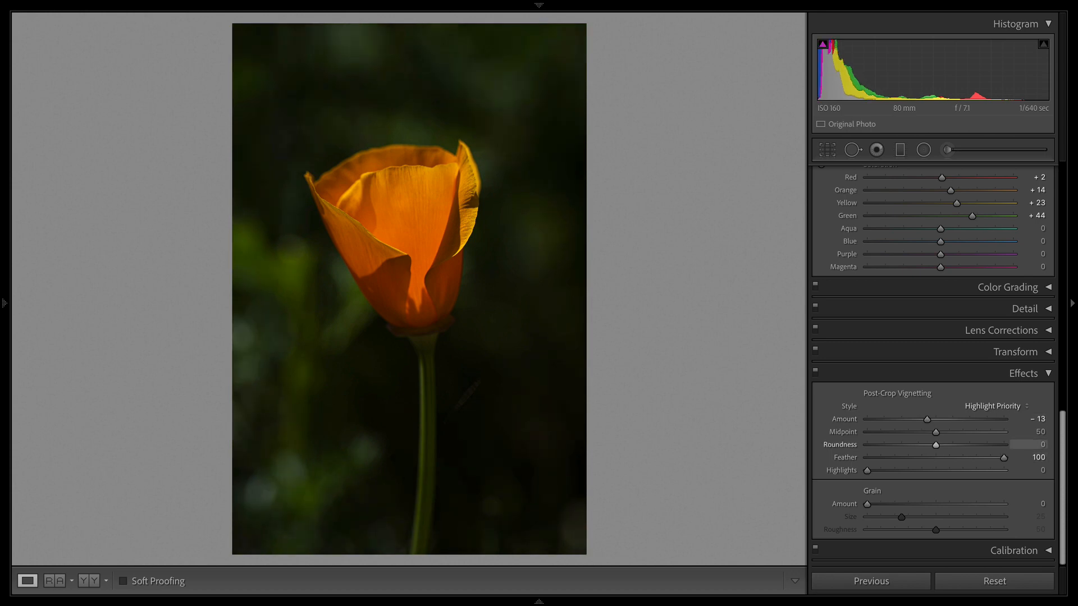
pyautogui.moveTo(935, 432); pyautogui.dragTo(916, 433)
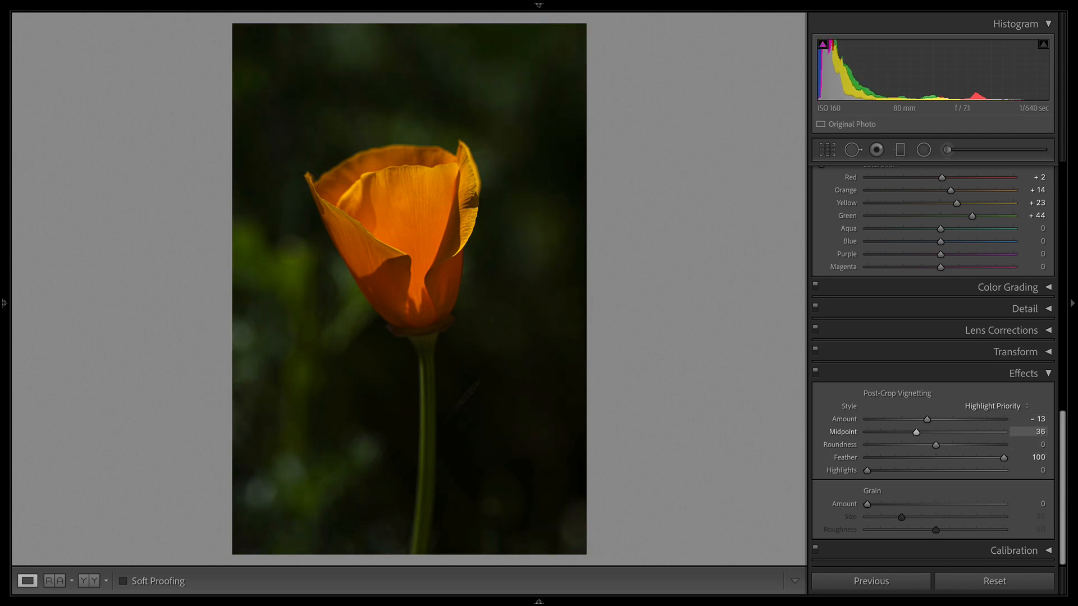
pyautogui.click(815, 371)
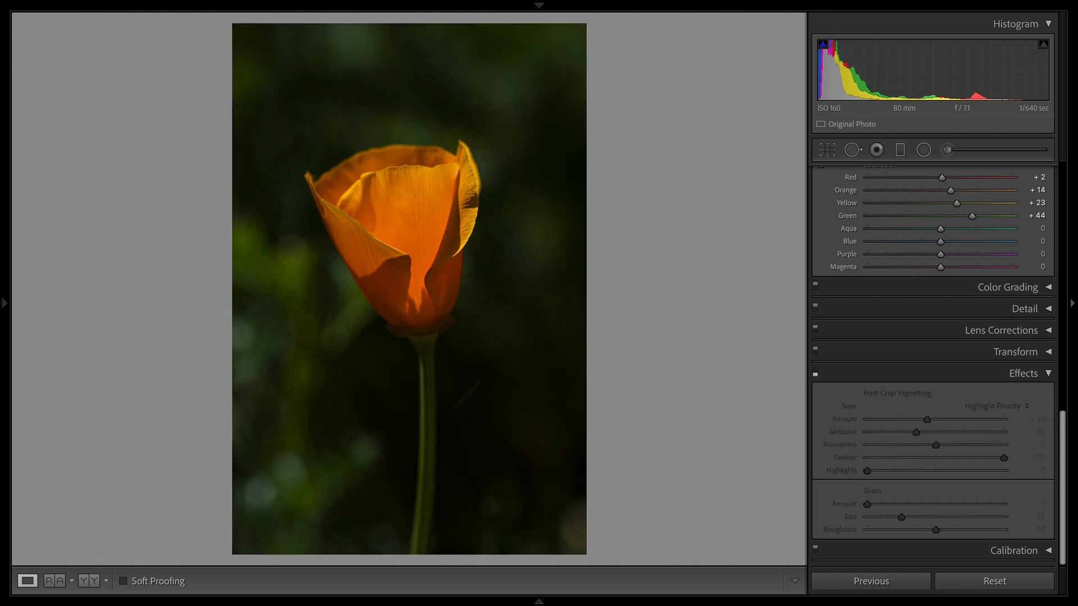
pyautogui.click(815, 372)
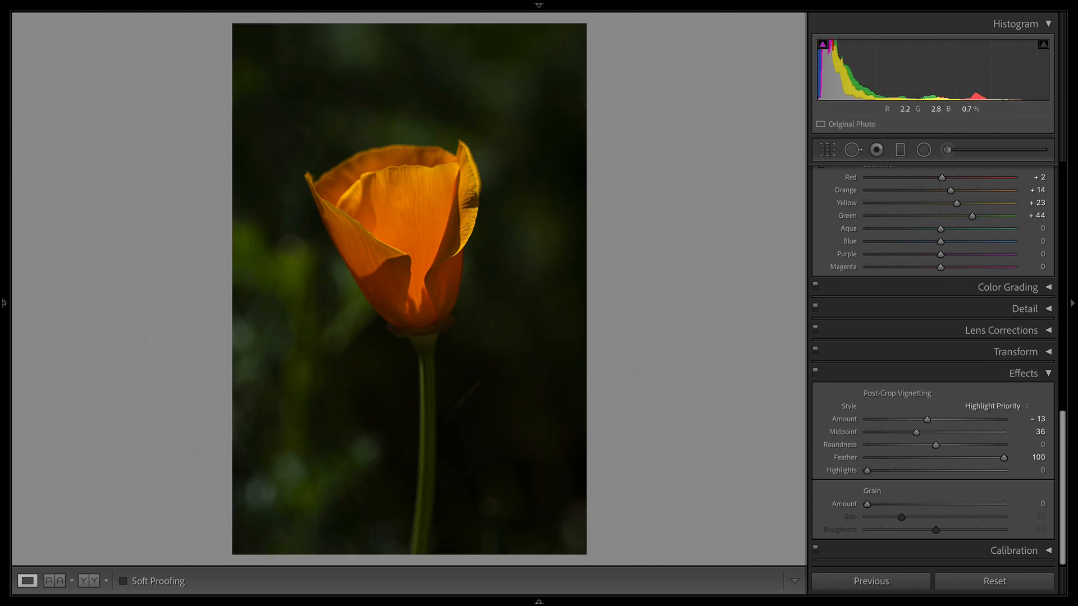
# Step: Compare the finished poppy edit with the original version of the photo
pyautogui.press('\\')
pyautogui.press('\\')
pyautogui.press('\\')
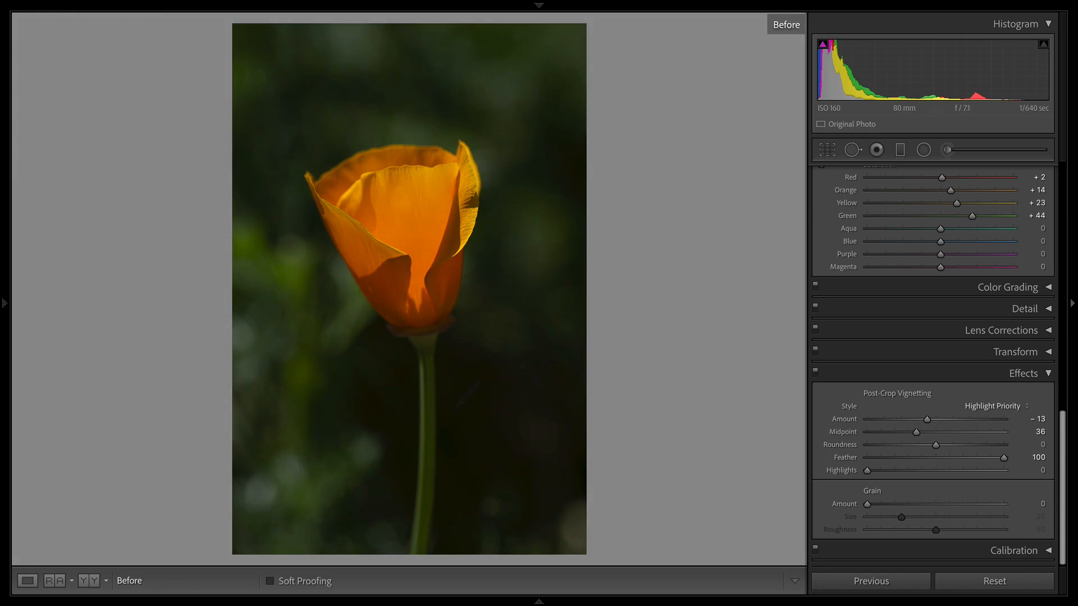
pyautogui.press('\\')
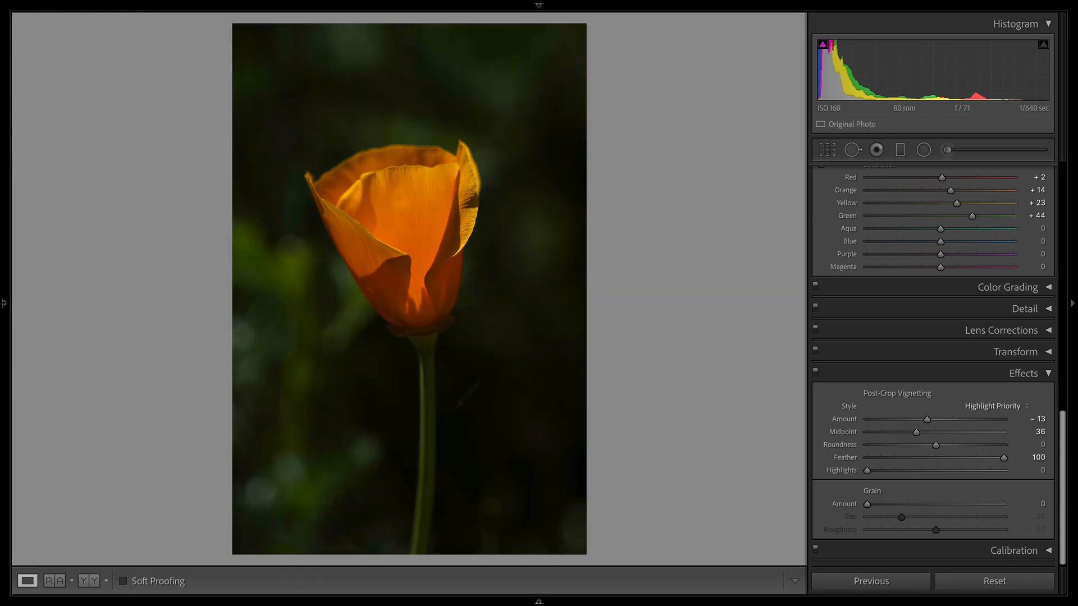
# Step: Copy the edited poppy's develop settings, leaving out the Effects group with post-crop vignetting and grain
pyautogui.press('F6')
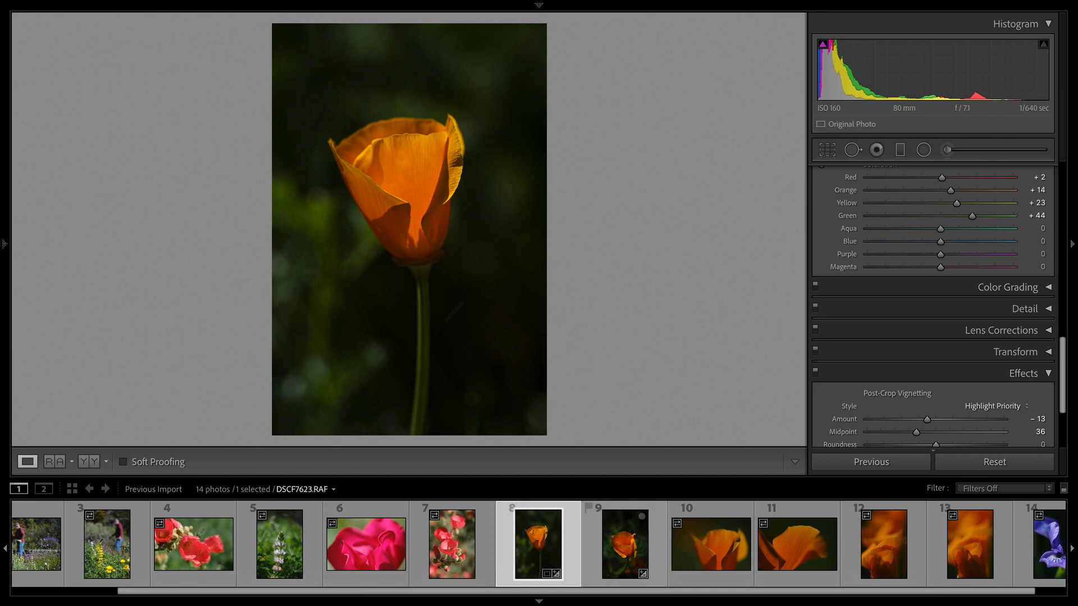
pyautogui.press('super+shift+c')
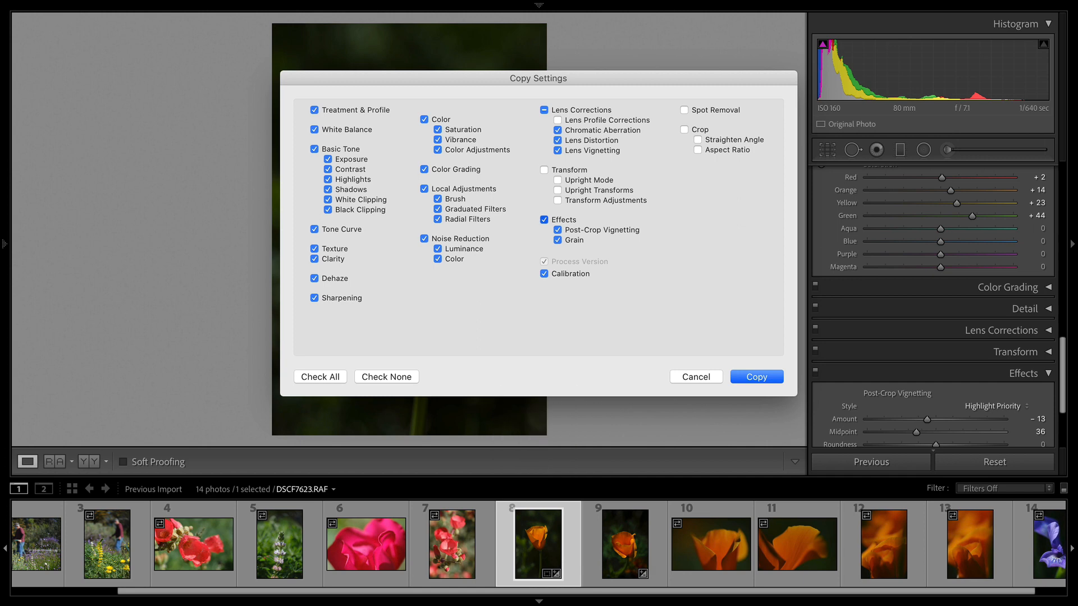
pyautogui.click(543, 220)
pyautogui.press('Return')
# Step: Paste the copied develop settings onto the poppy close-up DSCF7626.RAF and view it large
pyautogui.click(710, 543)
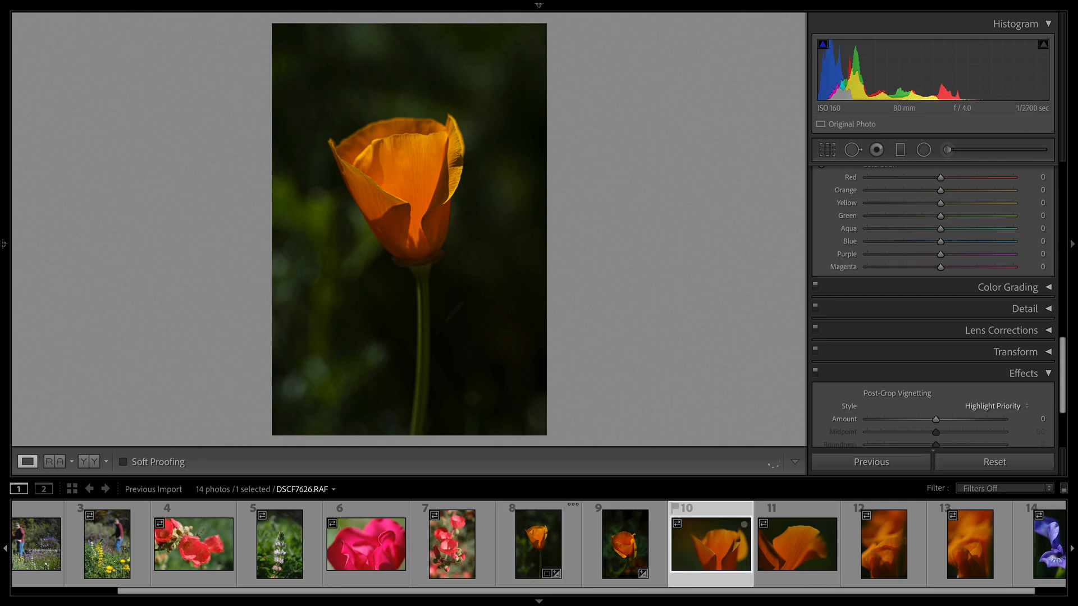
pyautogui.press('F6')
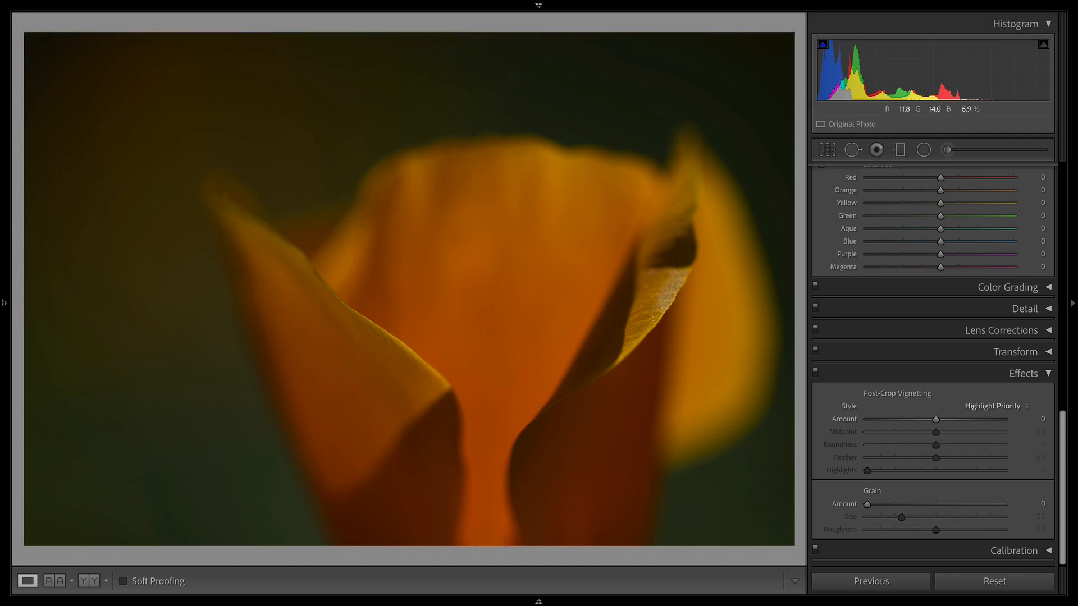
pyautogui.press('super+z')
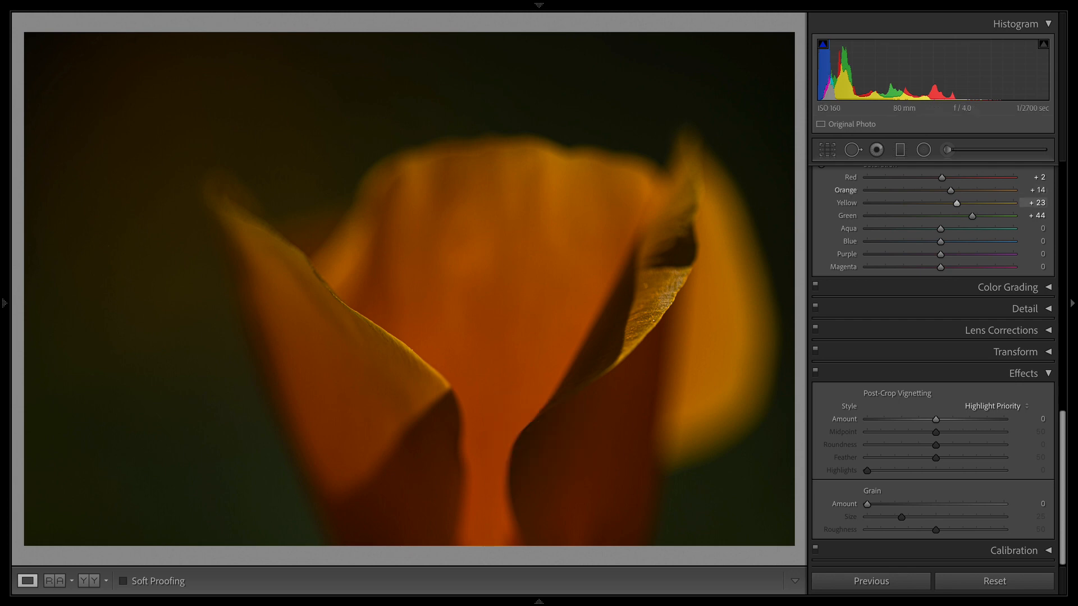
# Step: Brighten the close-up with Exposure +0.45, Highlights -28 and Shadows +30
pyautogui.scroll(10, 932, 365)
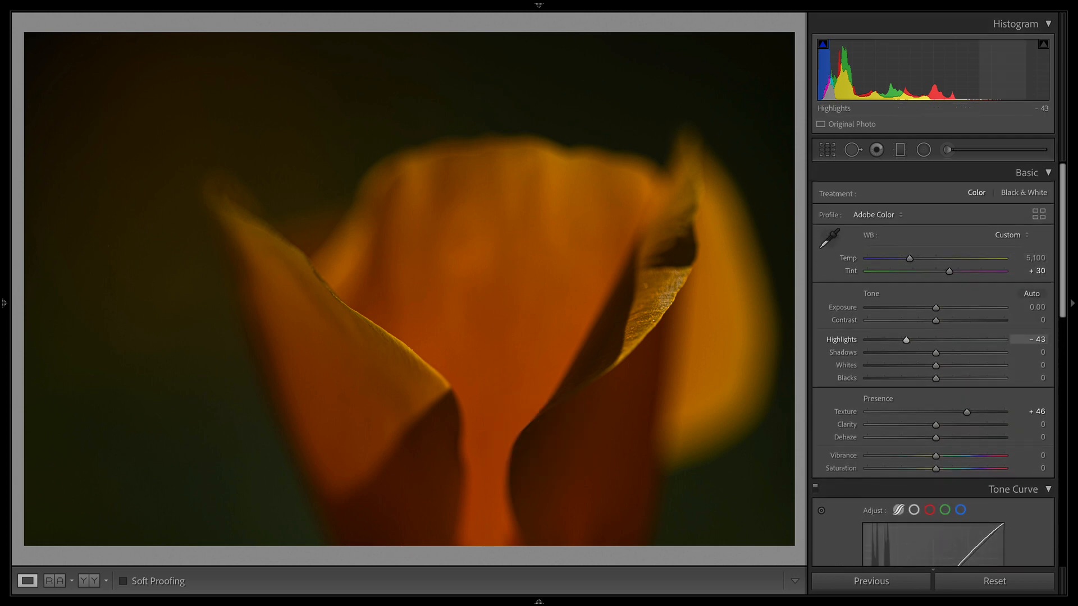
pyautogui.moveTo(906, 340); pyautogui.dragTo(941, 308)
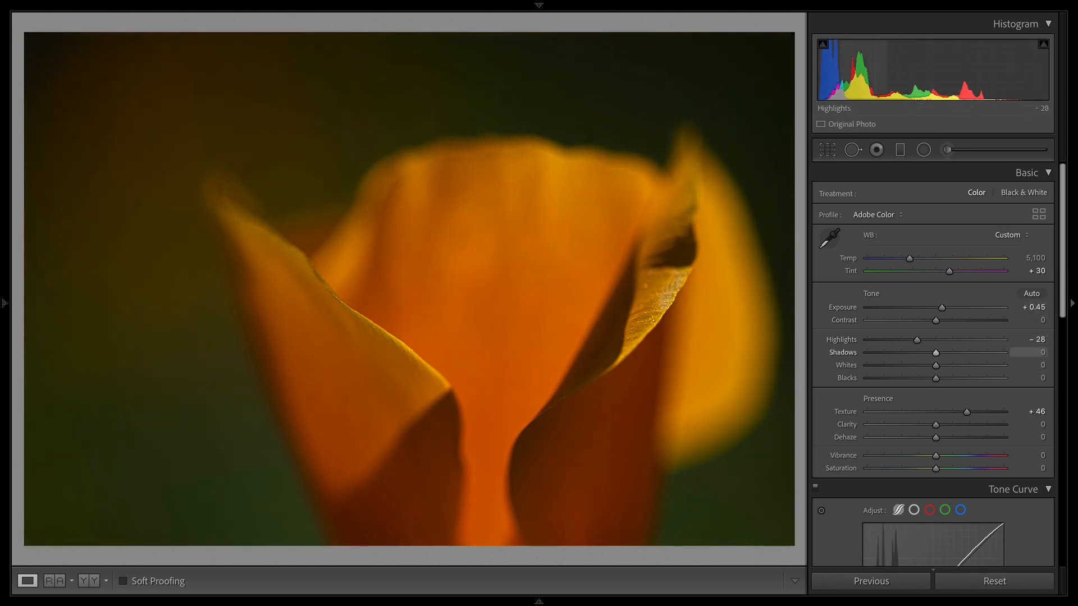
pyautogui.moveTo(935, 352); pyautogui.dragTo(954, 353)
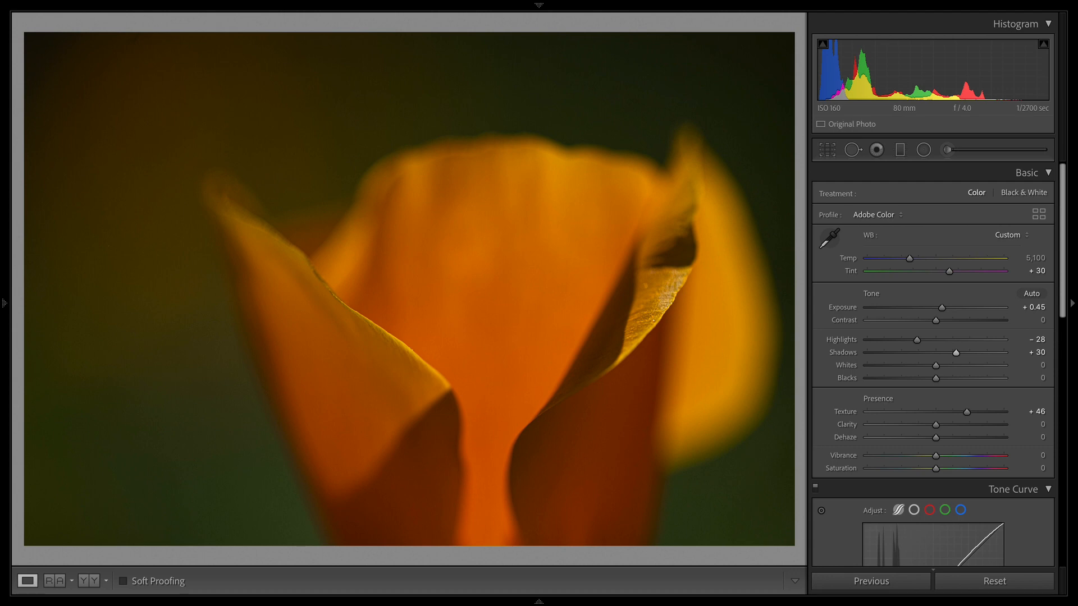
# Step: Copy the brightened close-up's develop settings, keeping the Effects group excluded
pyautogui.press('super')
pyautogui.press('super+shift+c')
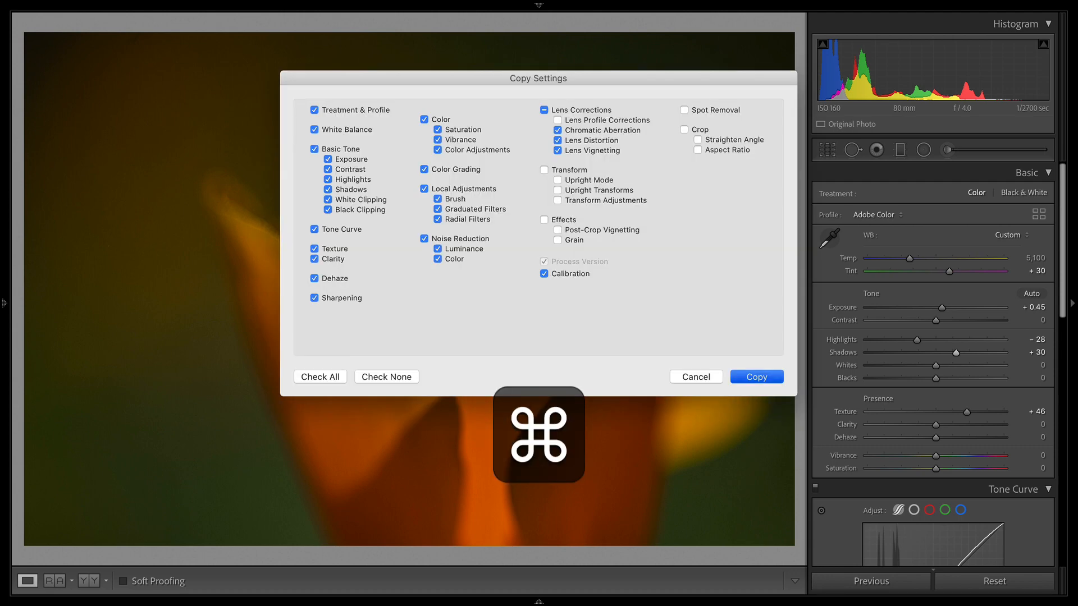
pyautogui.press('Return')
# Step: Paste the copied settings onto each of the three poppy close-ups that follow, leaving the purple iris photo unedited
pyautogui.press('Right')
pyautogui.press('super')
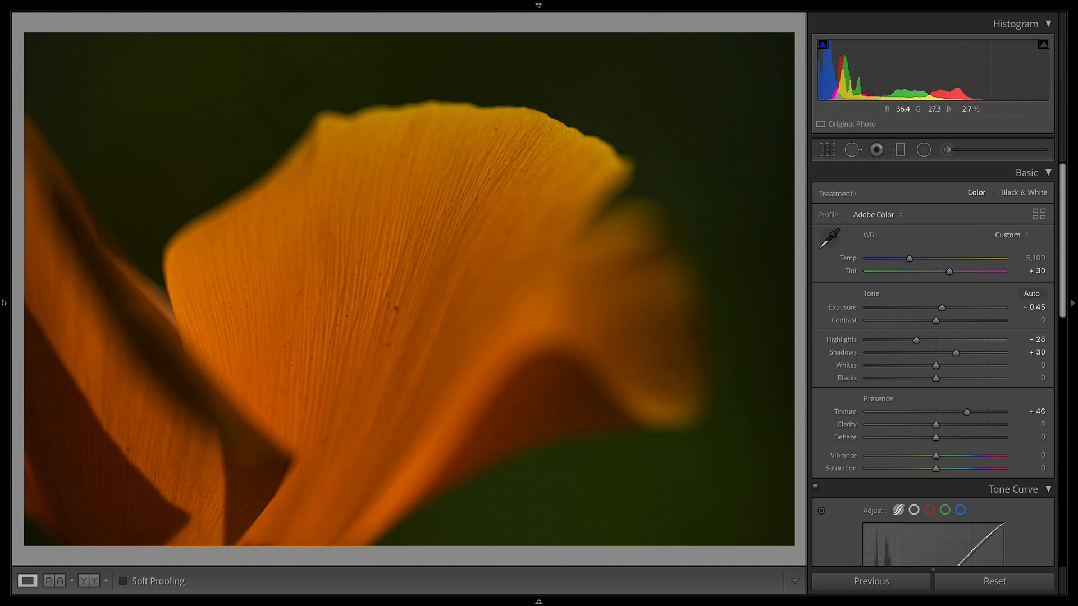
pyautogui.press('Right')
pyautogui.press('super')
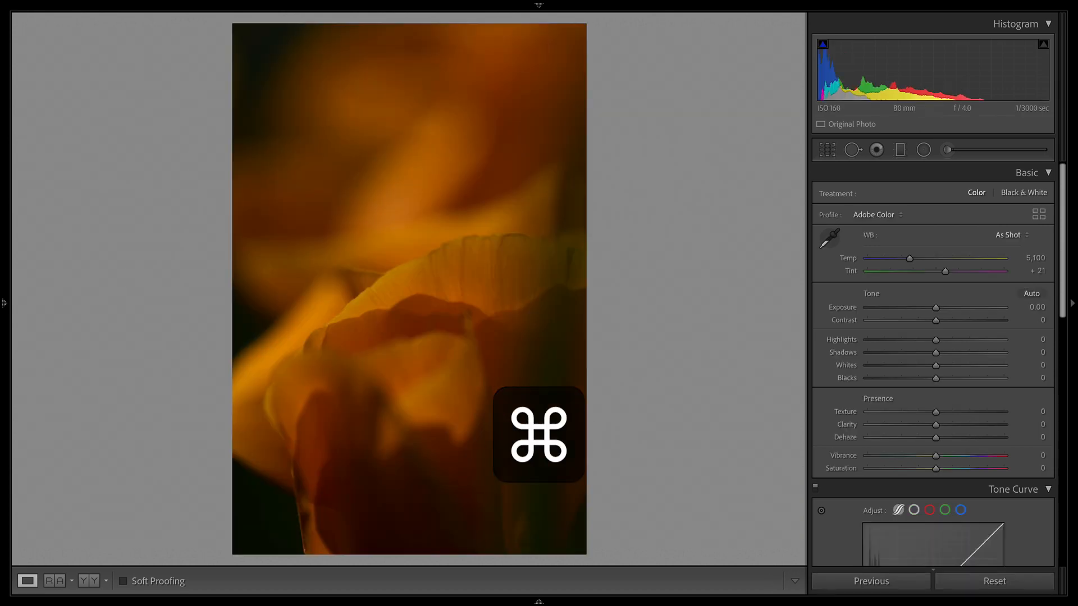
pyautogui.press('Right')
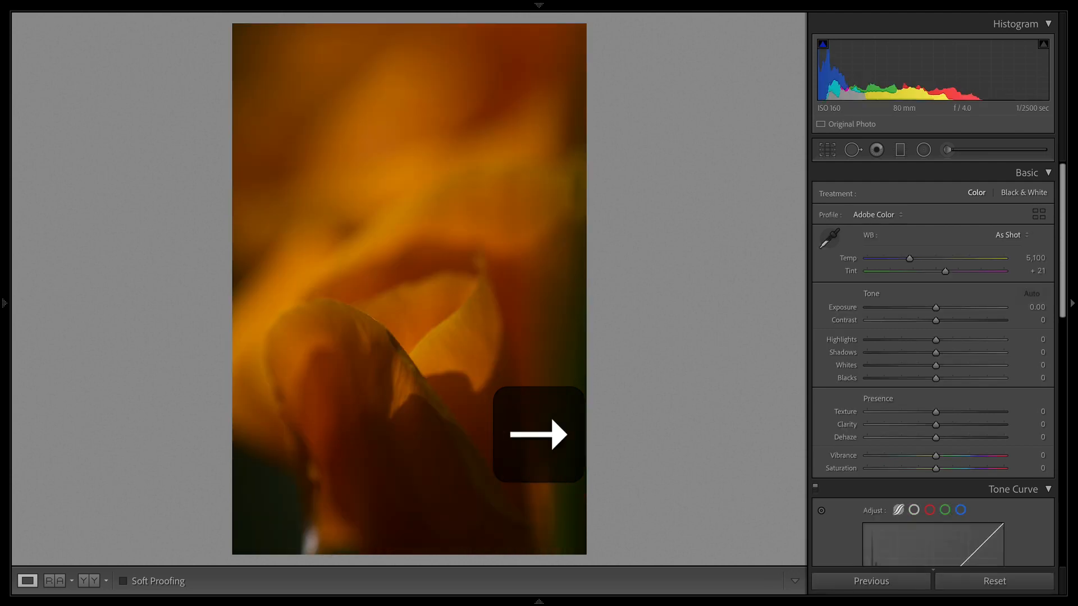
pyautogui.press('super')
pyautogui.press('Right')
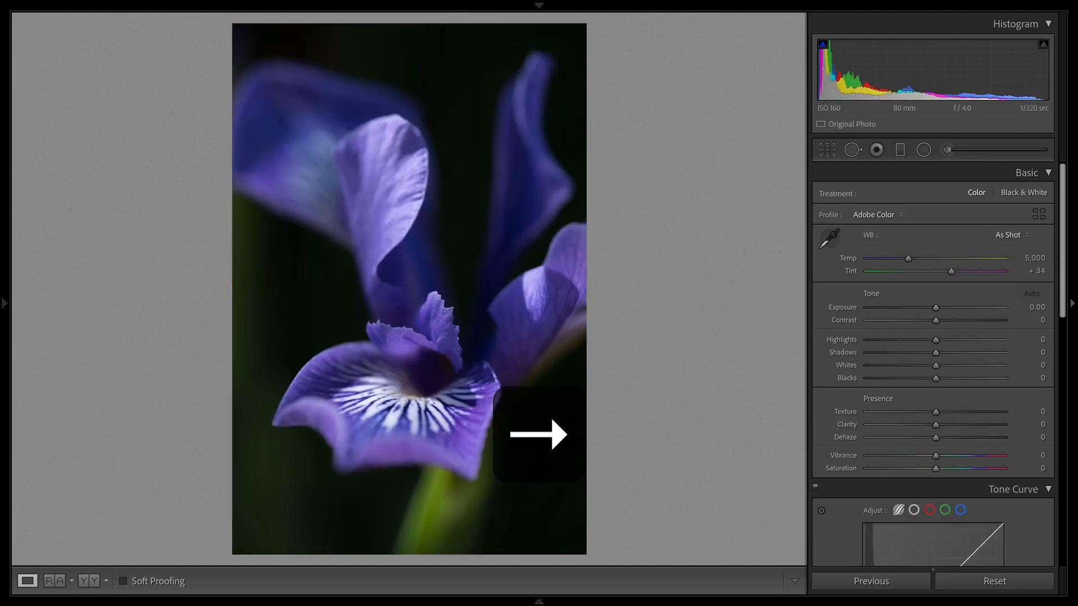
pyautogui.press('Left')
pyautogui.press('super+Left')
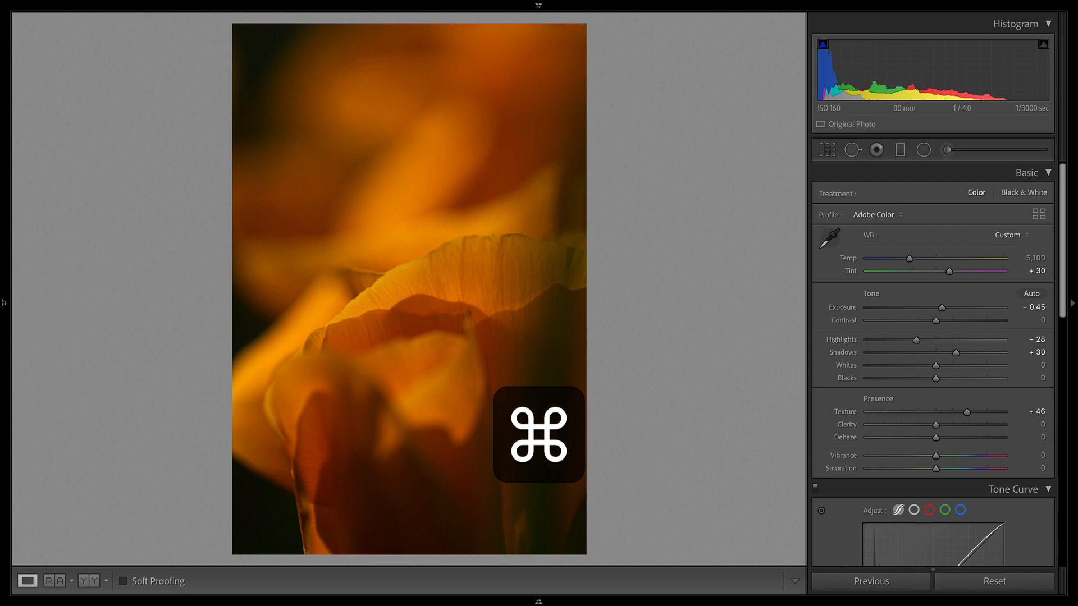
pyautogui.press('super+Right')
pyautogui.press('super')
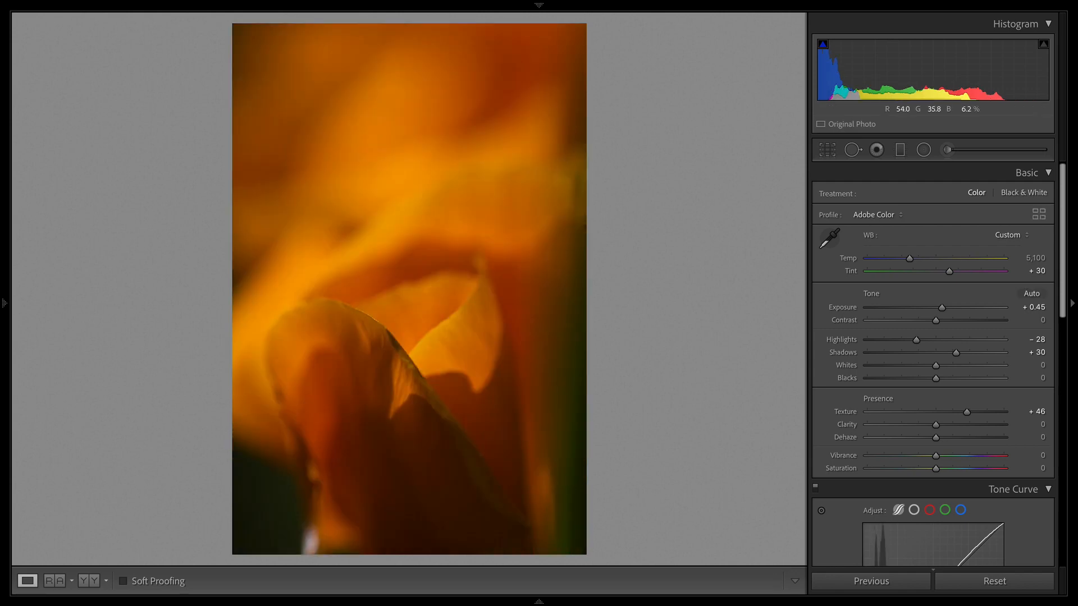
# Step: Review the edited poppy photos one by one, comparing the close-ups with the first single-stem poppy DSCF7621.RAF
pyautogui.moveTo(539, 602)
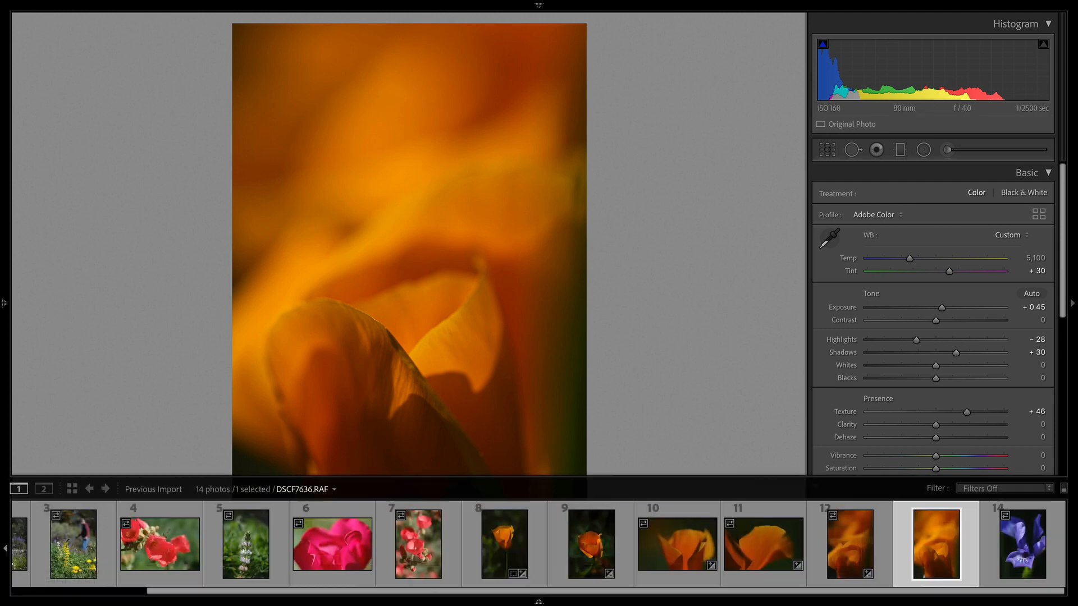
pyautogui.click(850, 543)
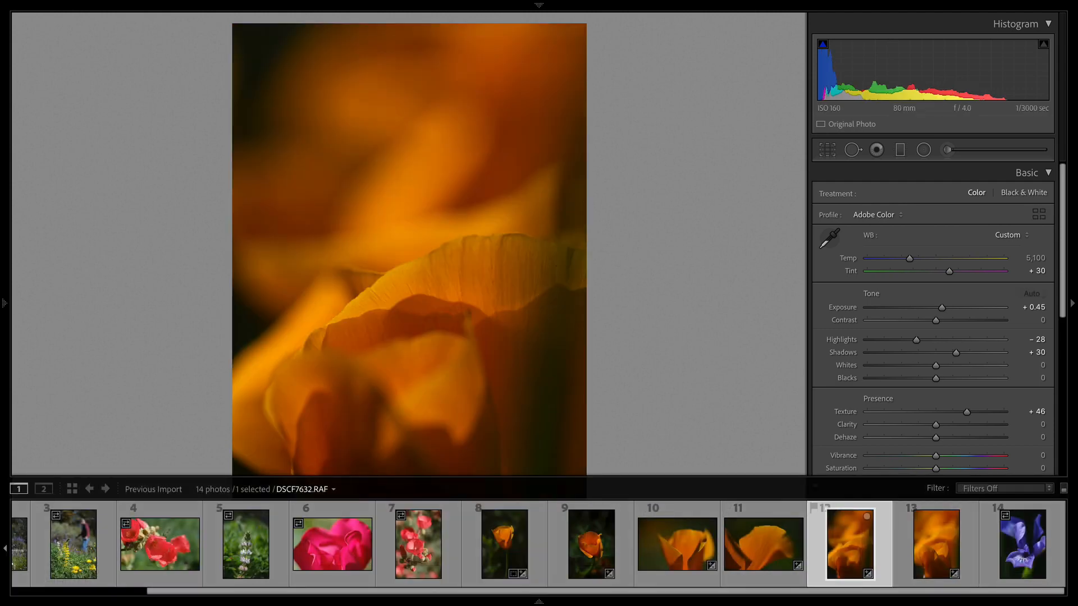
pyautogui.click(677, 543)
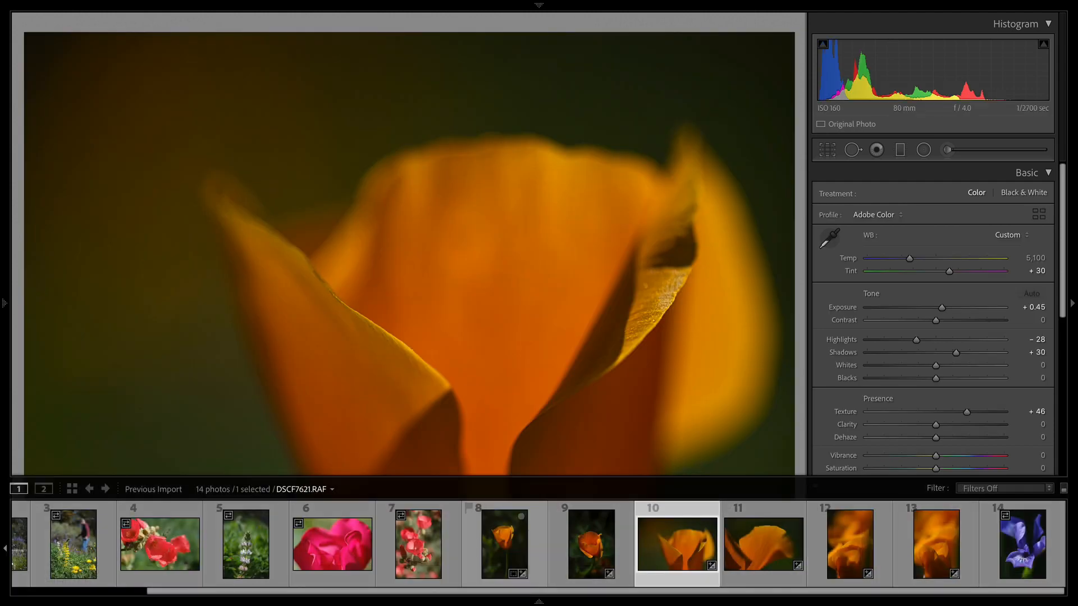
pyautogui.click(504, 543)
pyautogui.moveTo(798, 601)
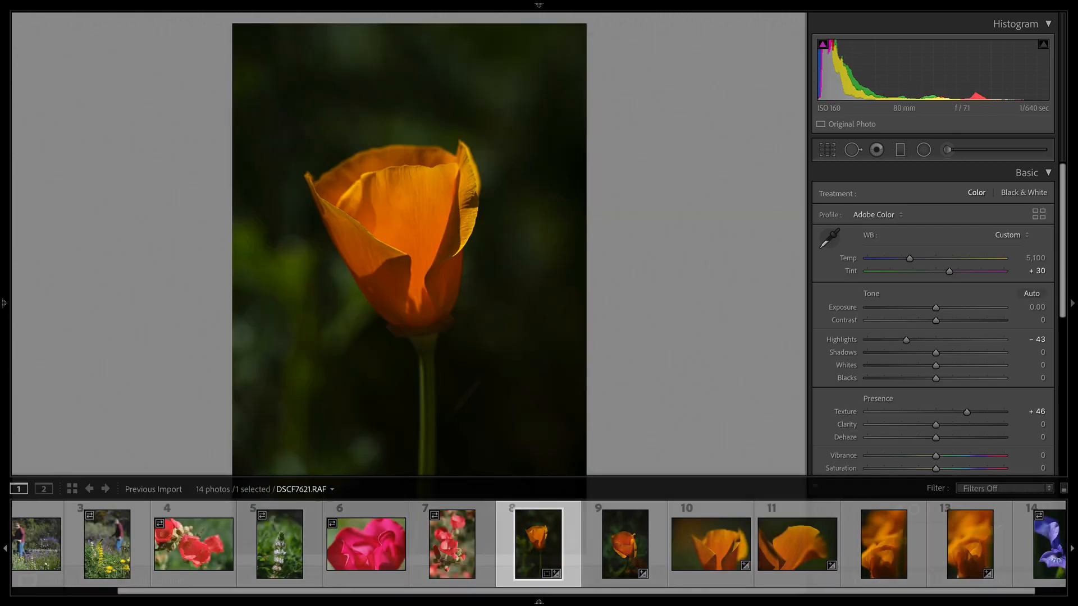
pyautogui.click(711, 543)
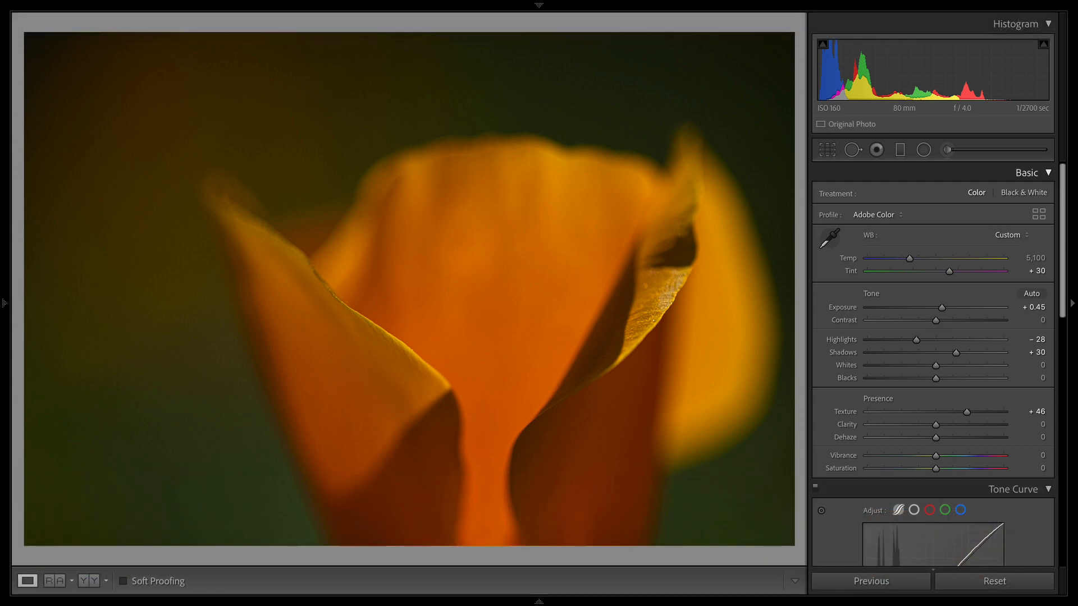
# Step: Raise the Exposure of the blurred poppy close-up DSCF7632.RAF to +0.70
pyautogui.press('Right')
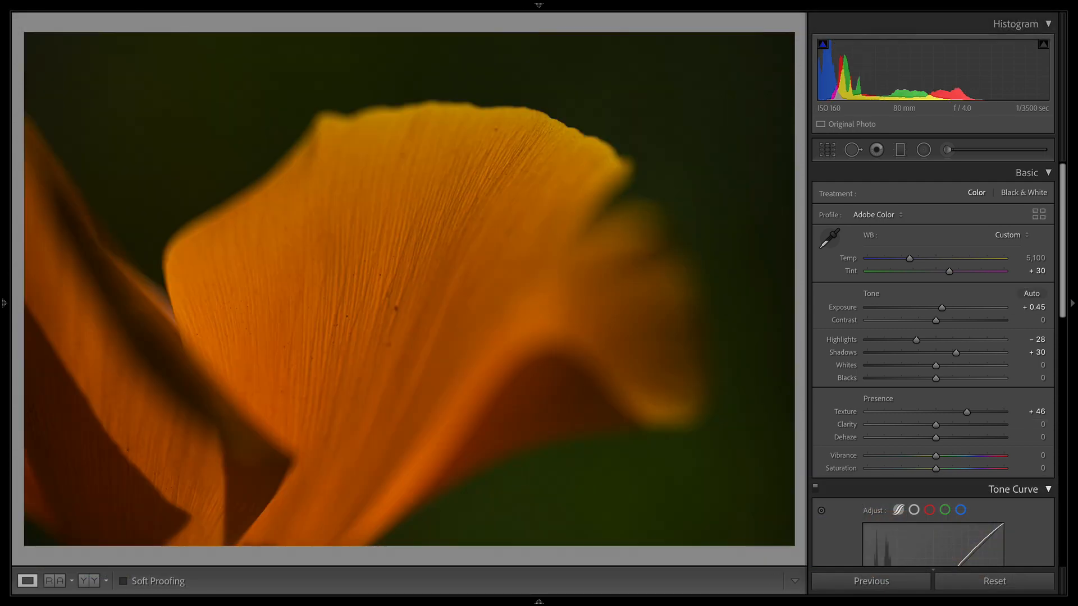
pyautogui.press('Right')
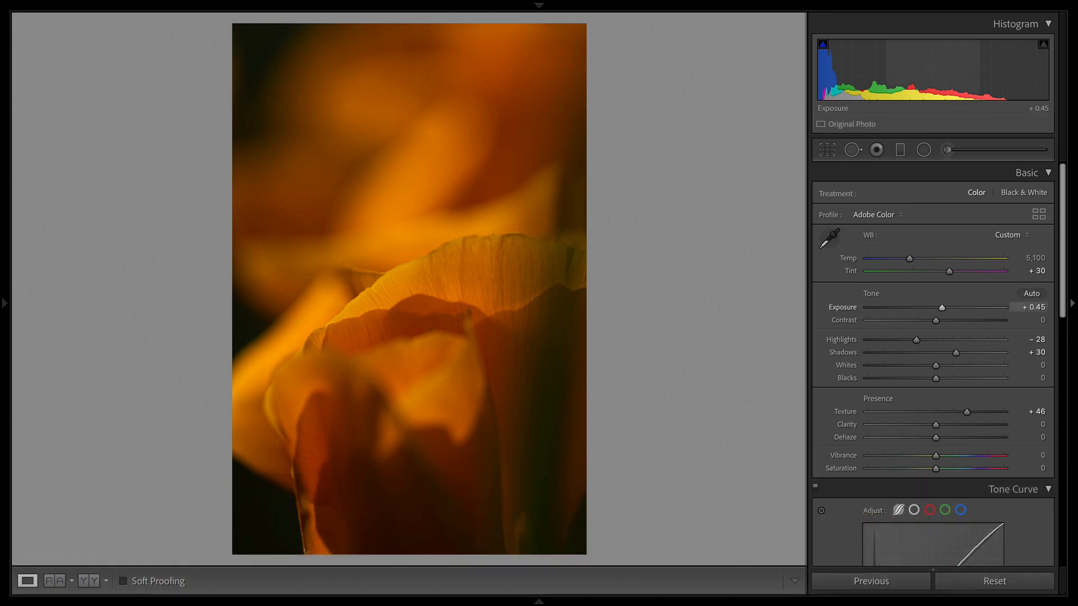
pyautogui.moveTo(941, 307); pyautogui.dragTo(945, 307)
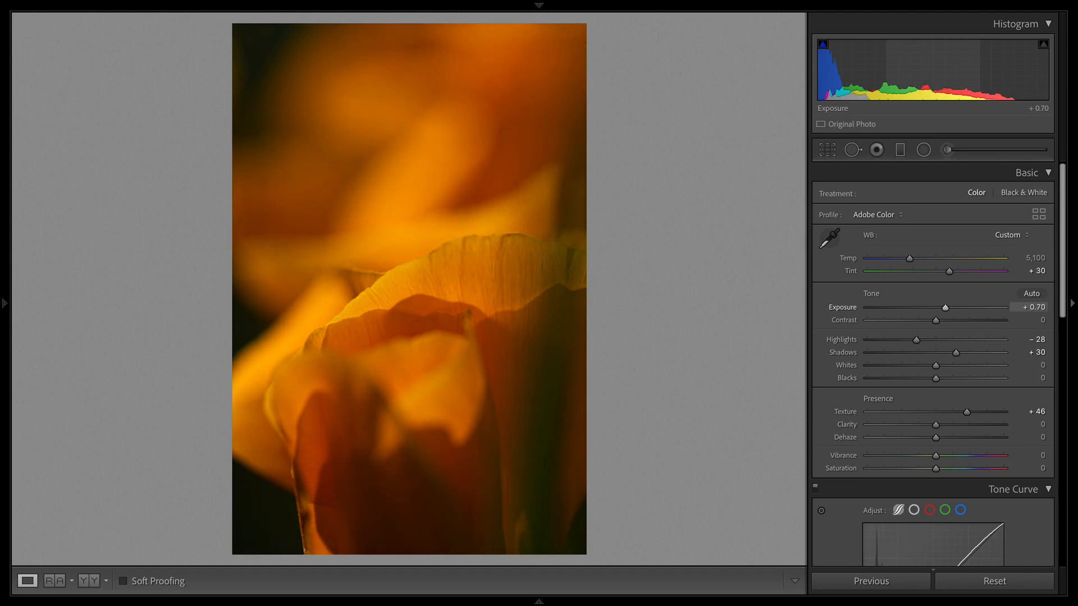
# Step: Raise the Exposure of the following blurred poppy close-up to +0.70 and compare it with the previous close-up
pyautogui.press('Right')
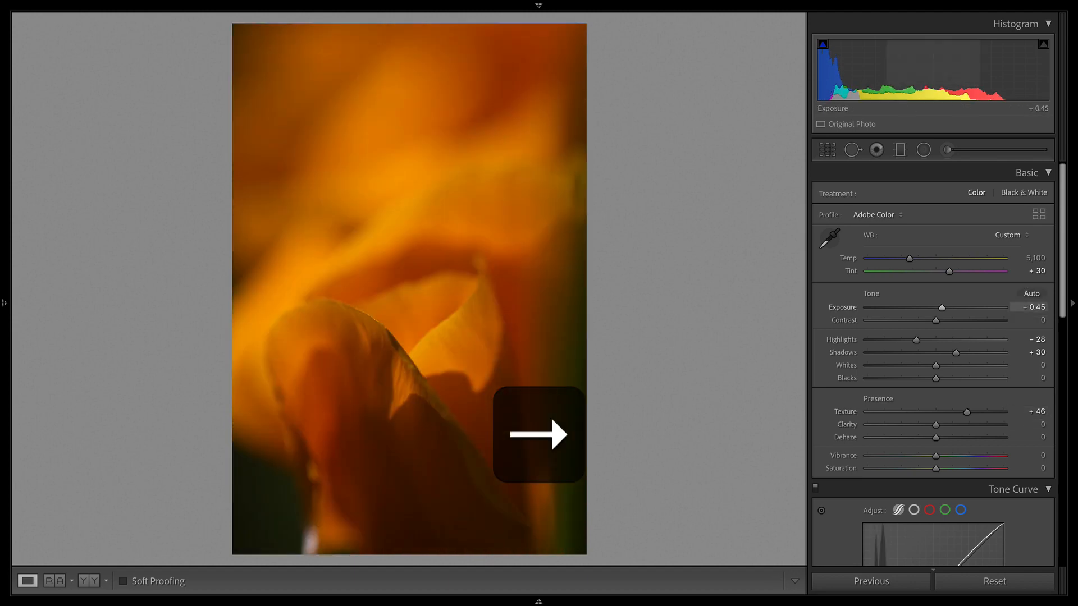
pyautogui.moveTo(941, 307); pyautogui.dragTo(944, 307)
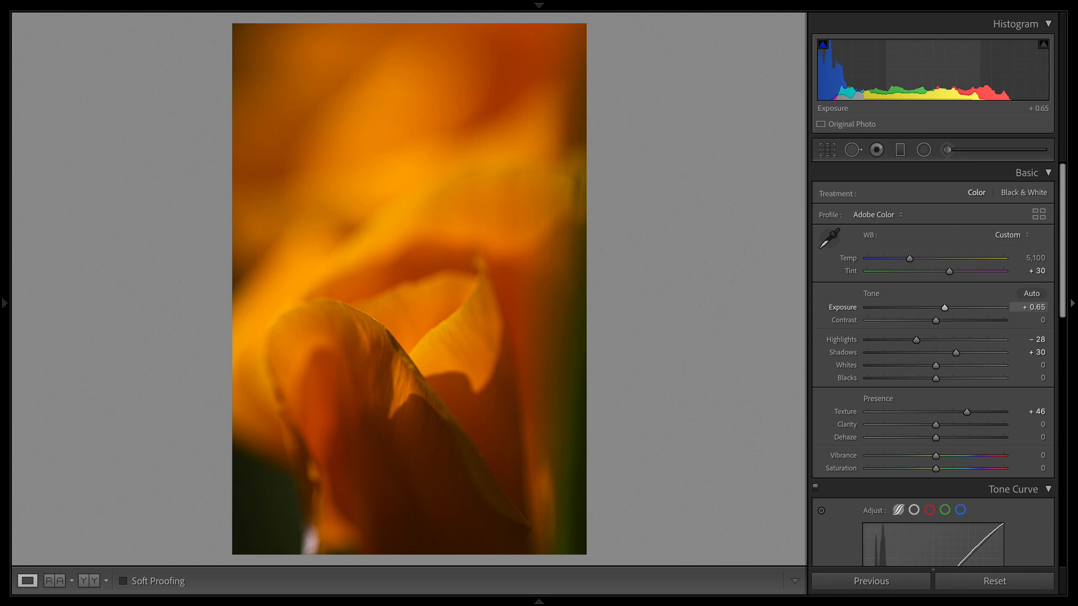
pyautogui.press('Left')
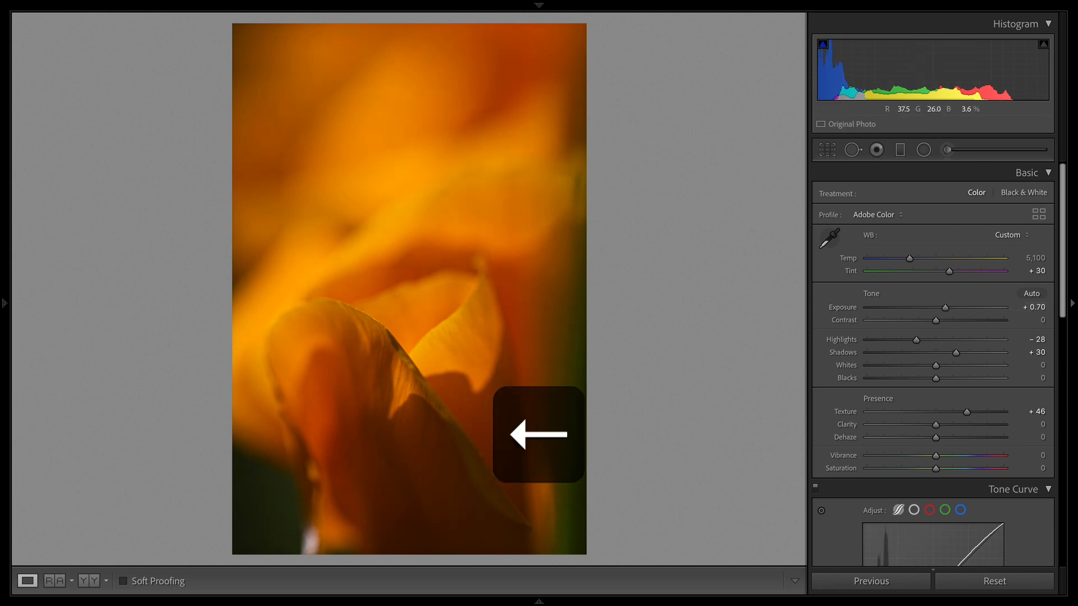
pyautogui.press('Right')
pyautogui.press('Left')
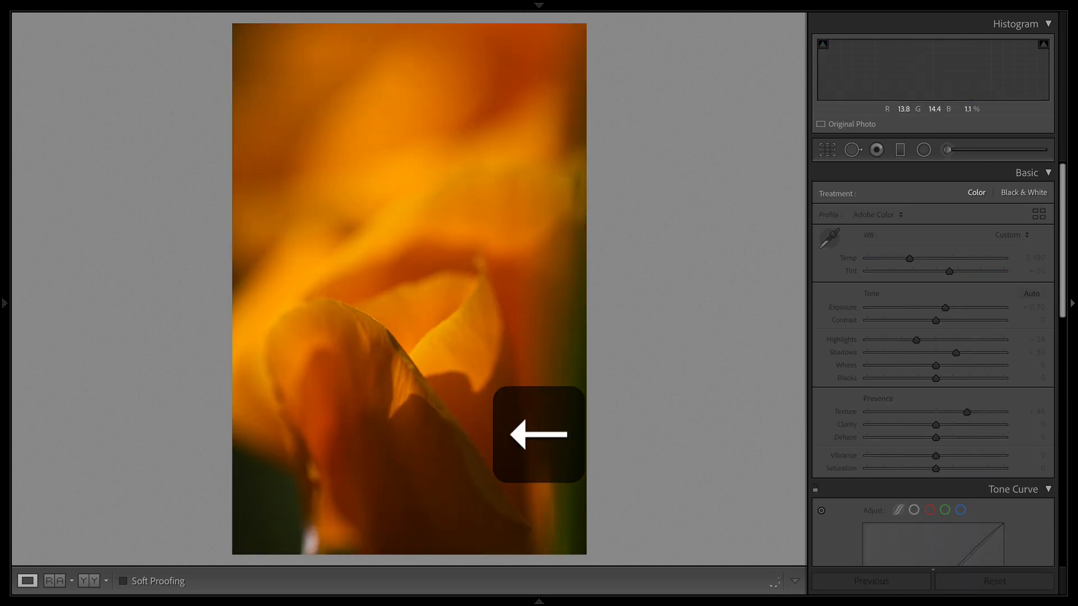
# Step: Paste the copied develop settings onto the purple iris photo and set its white balance to As Shot
pyautogui.moveTo(539, 601)
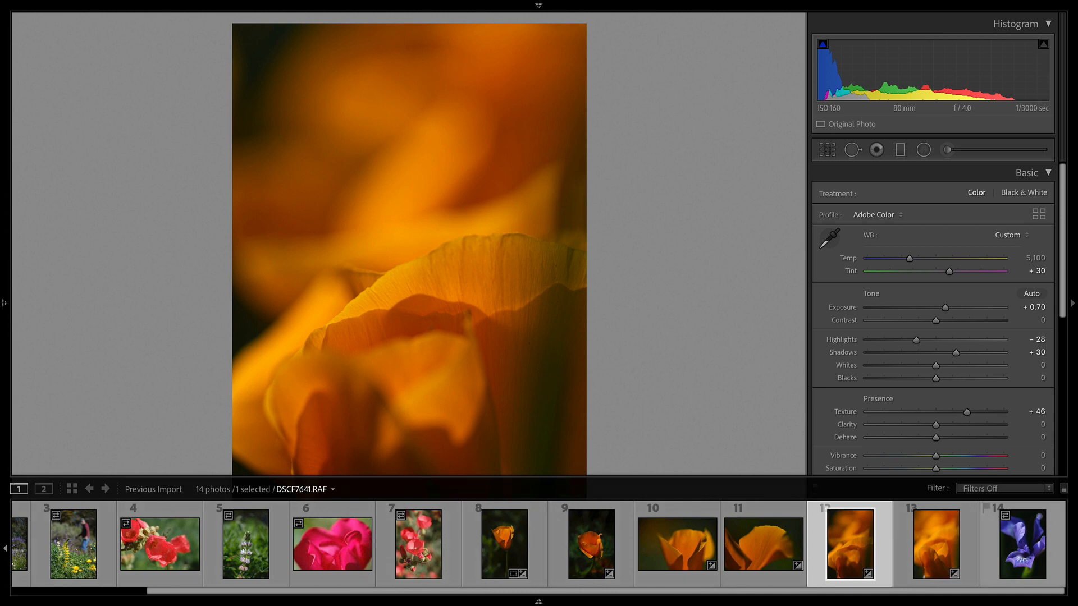
pyautogui.click(1022, 543)
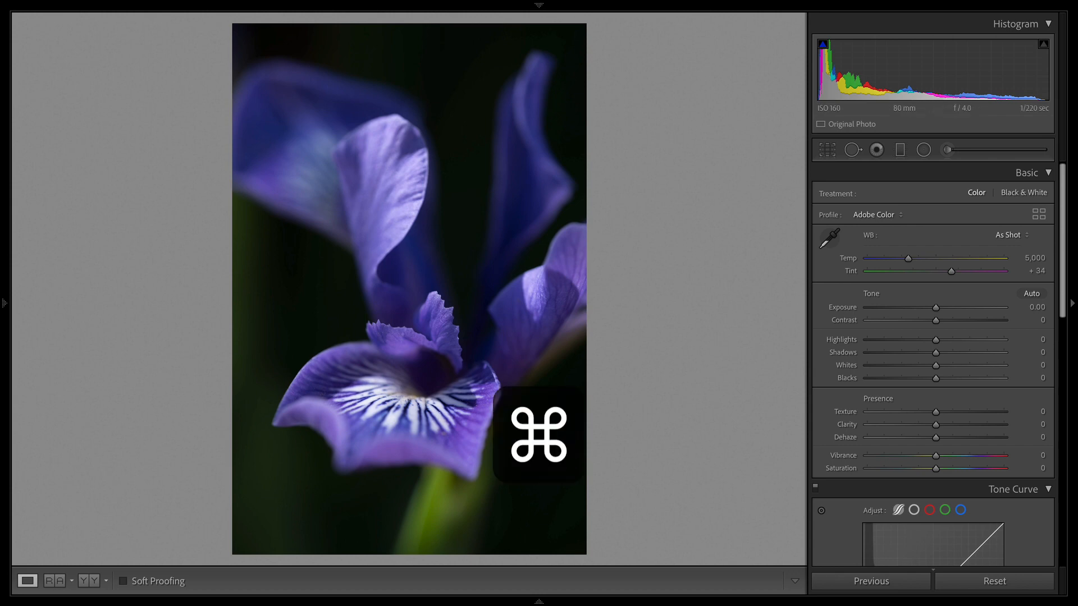
pyautogui.press('super+shift+v')
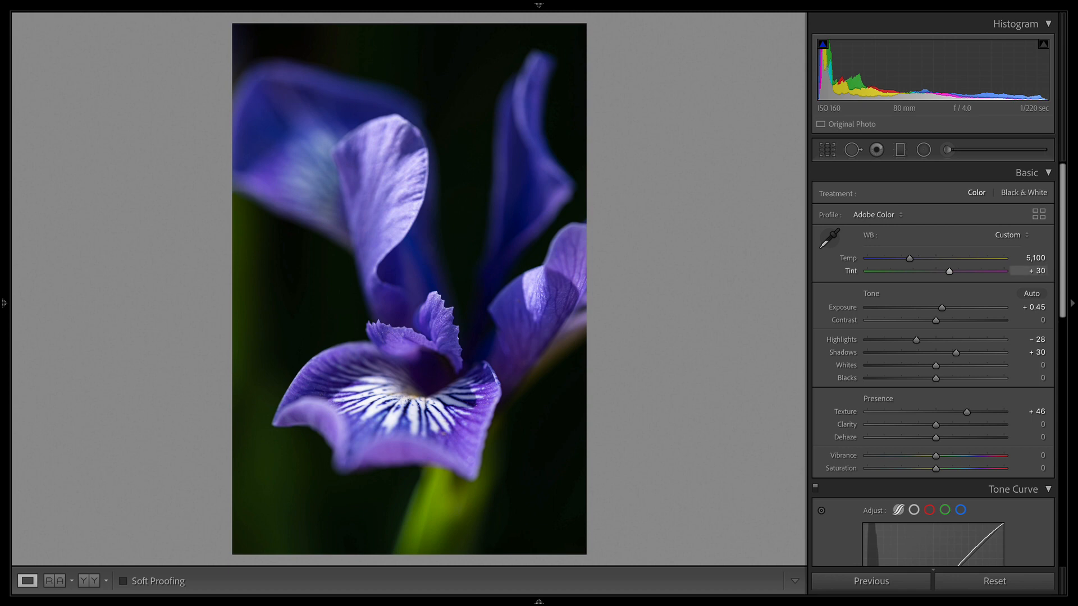
pyautogui.click(1009, 234)
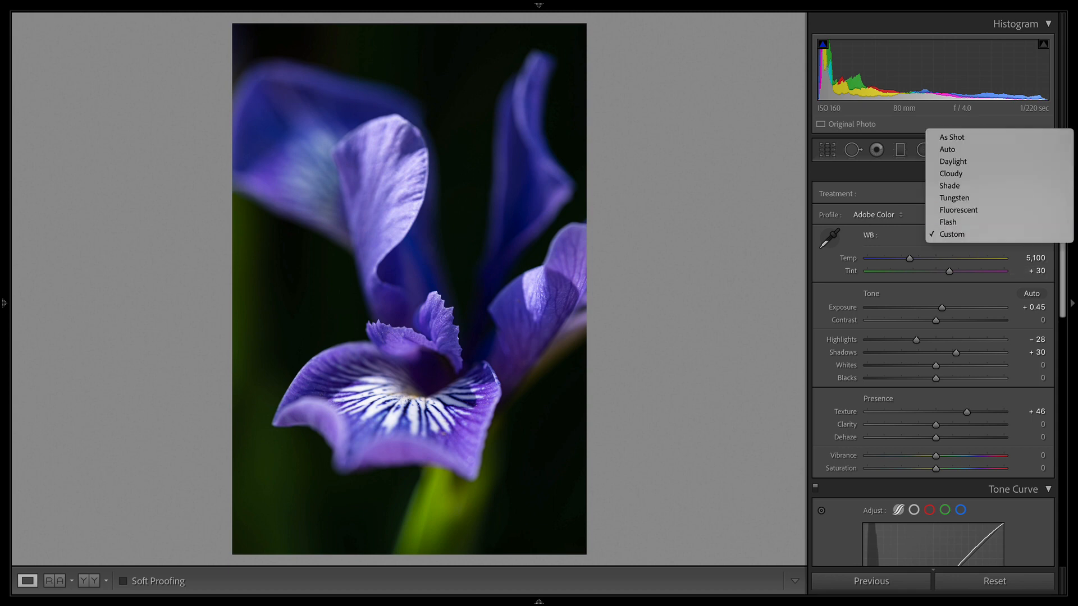
pyautogui.click(952, 137)
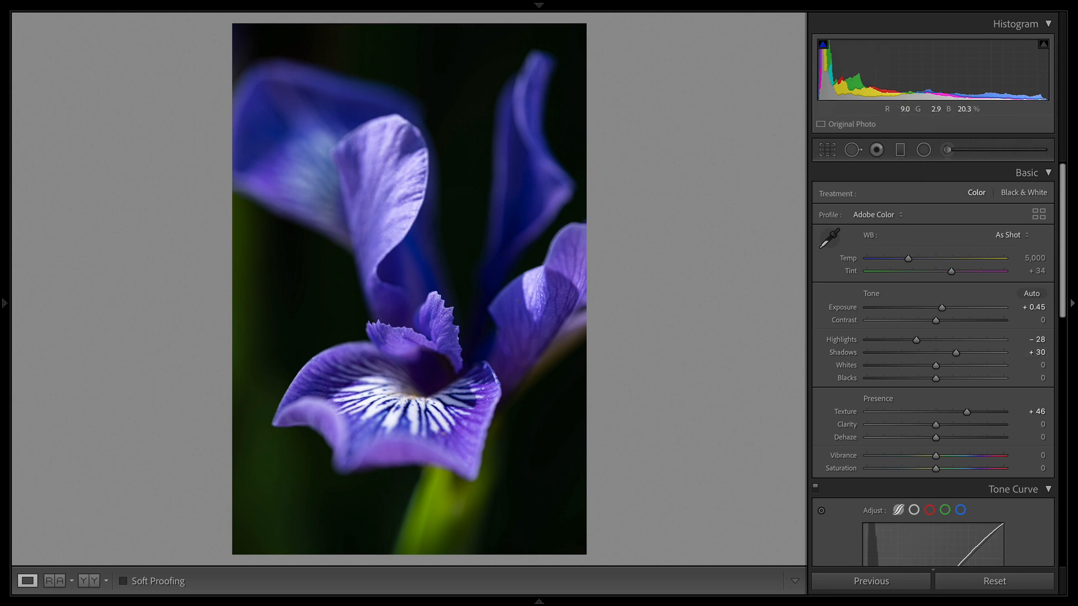
# Step: Paste the copied develop settings onto the upright red flower photo with the buds and set its white balance to As Shot
pyautogui.moveTo(552, 601)
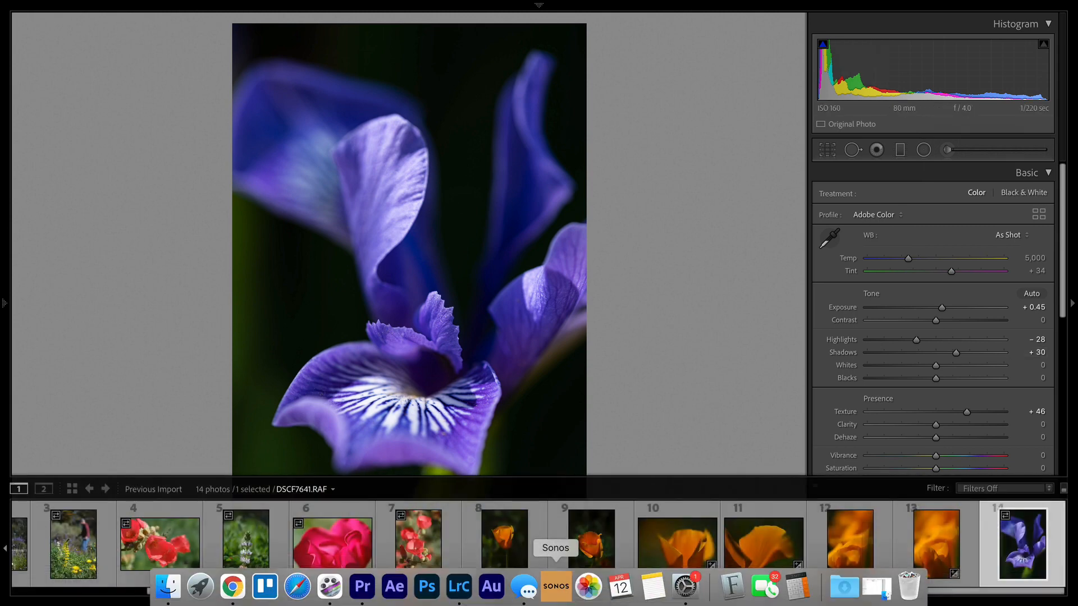
pyautogui.click(418, 544)
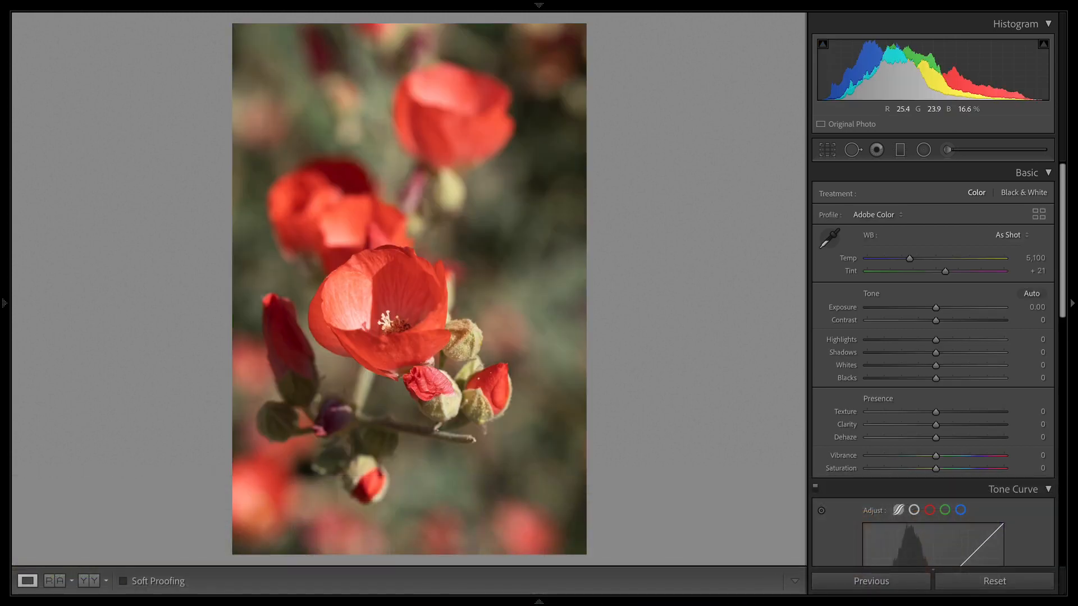
pyautogui.press('super+shift+v')
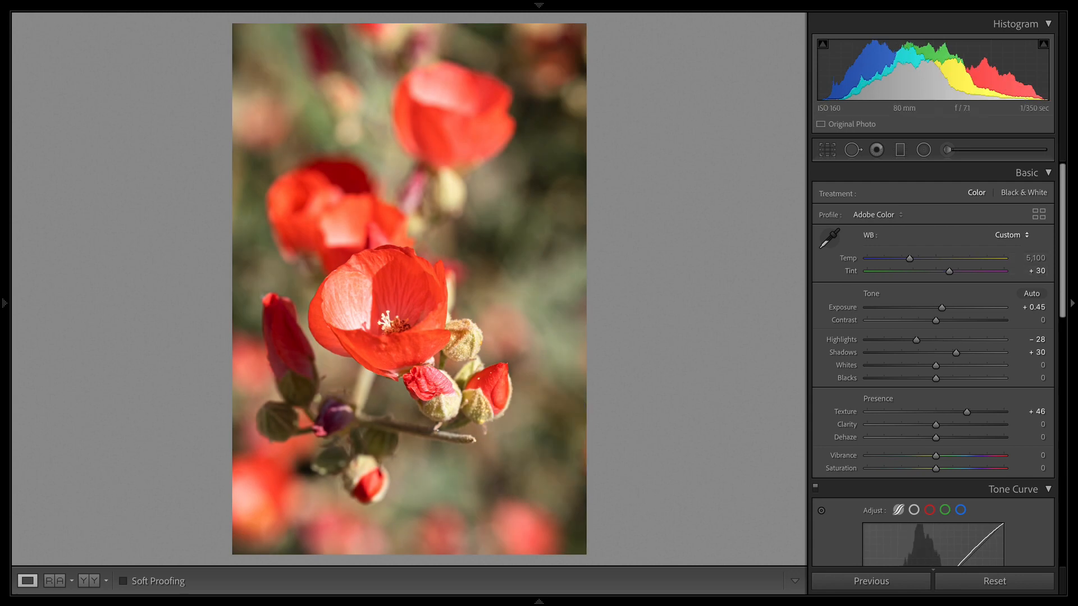
pyautogui.click(1010, 234)
pyautogui.press('Return')
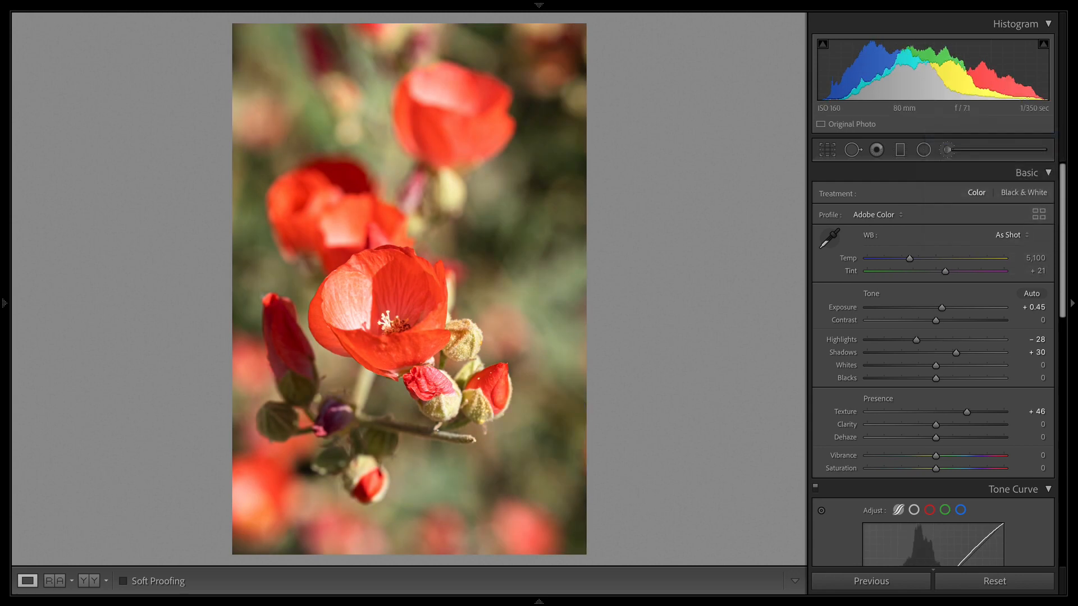
# Step: Set the Exposure of the red flower photo to -0.15
pyautogui.press('super+shift+c')
pyautogui.press('super+Return')
pyautogui.scroll(-2, 933, 365)
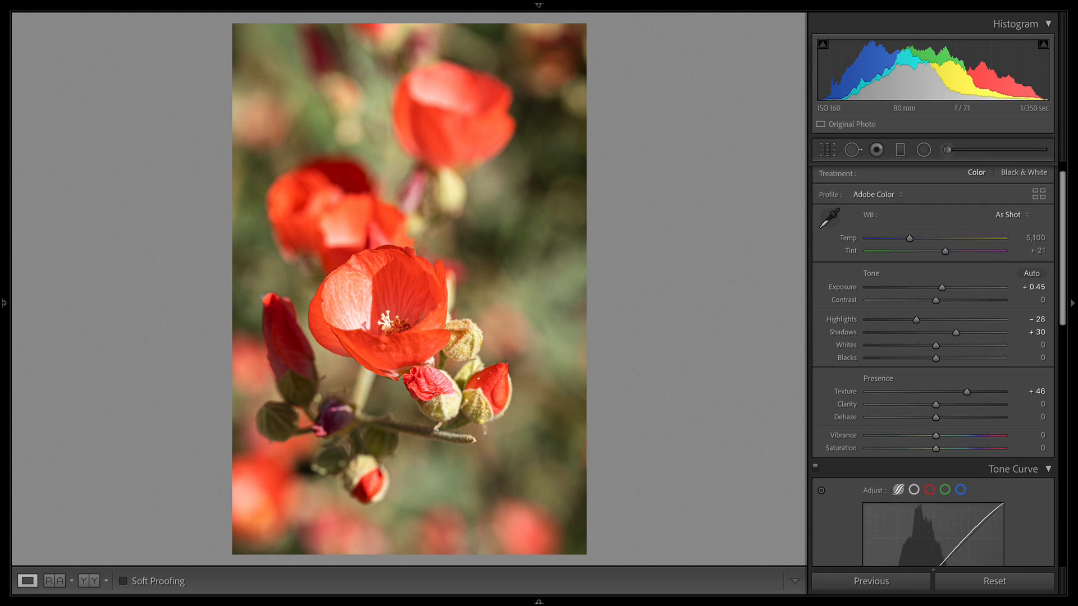
pyautogui.moveTo(942, 286); pyautogui.dragTo(933, 287)
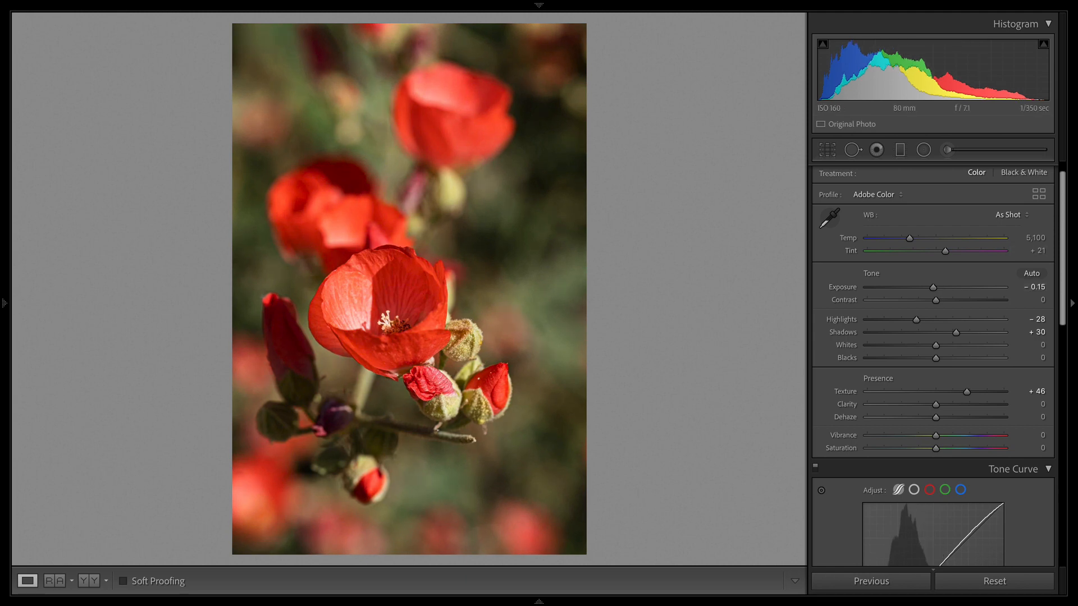
# Step: Try the red flower photo in other orientations, rotating it counterclockwise in 90-degree steps back to upright
pyautogui.press('super')
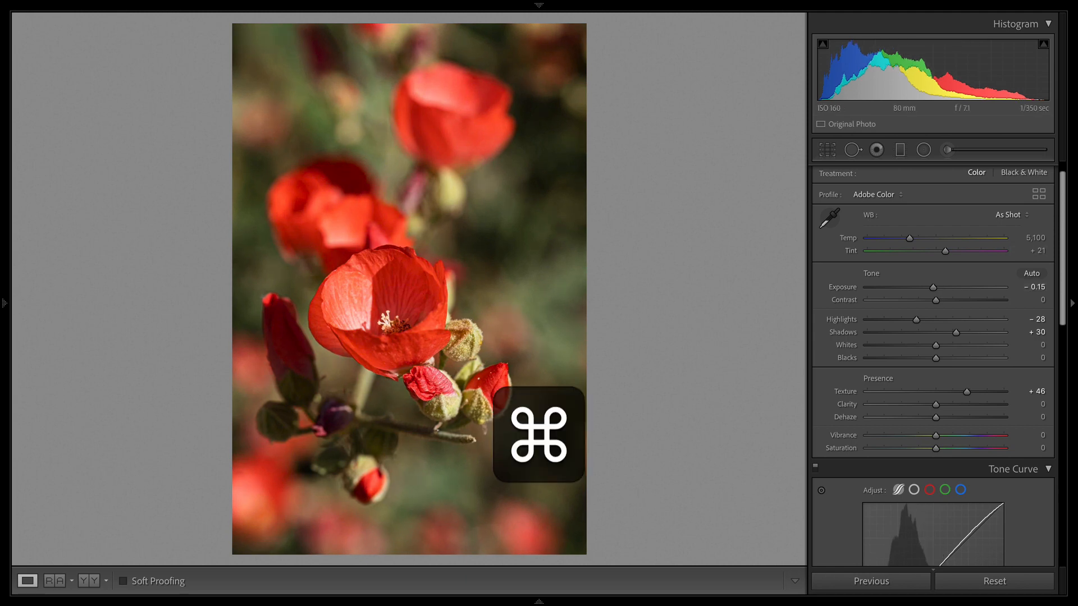
pyautogui.press('super+bracketleft')
pyautogui.press('super+bracketleft')
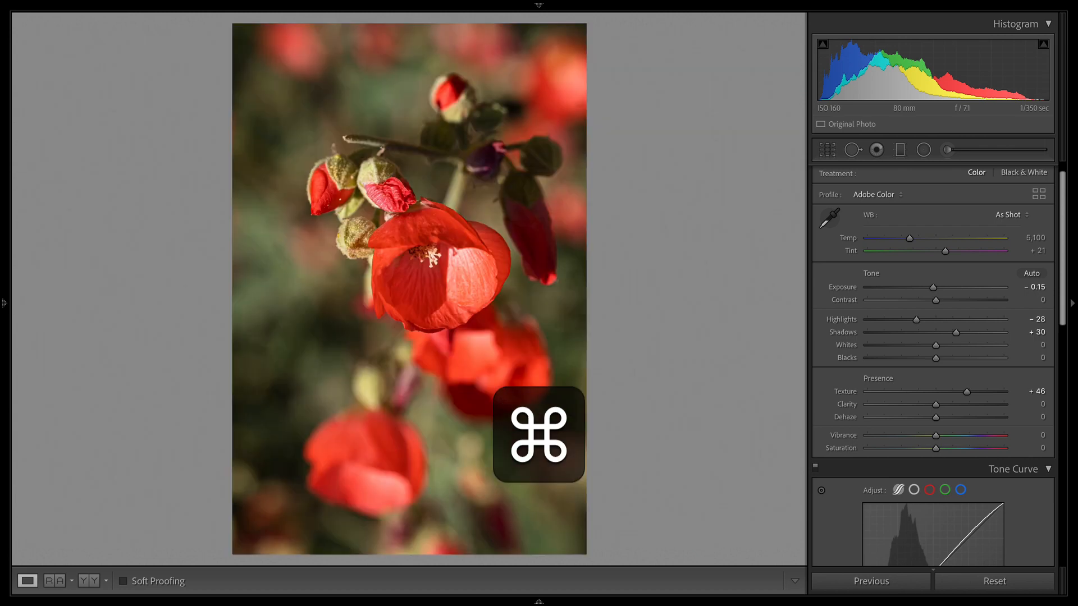
pyautogui.press('super+bracketleft')
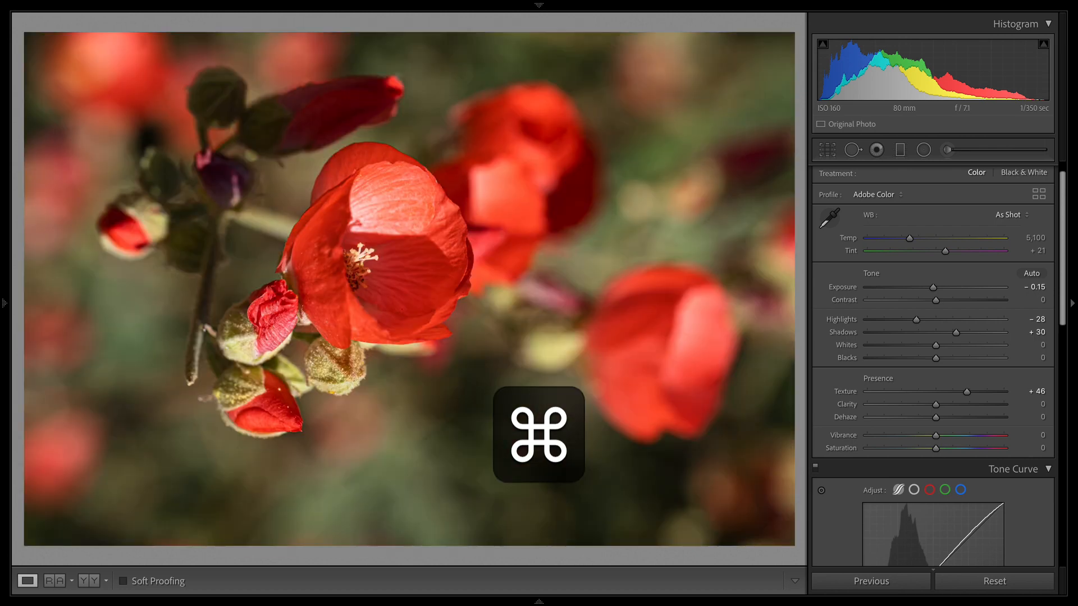
pyautogui.press('super+bracketleft')
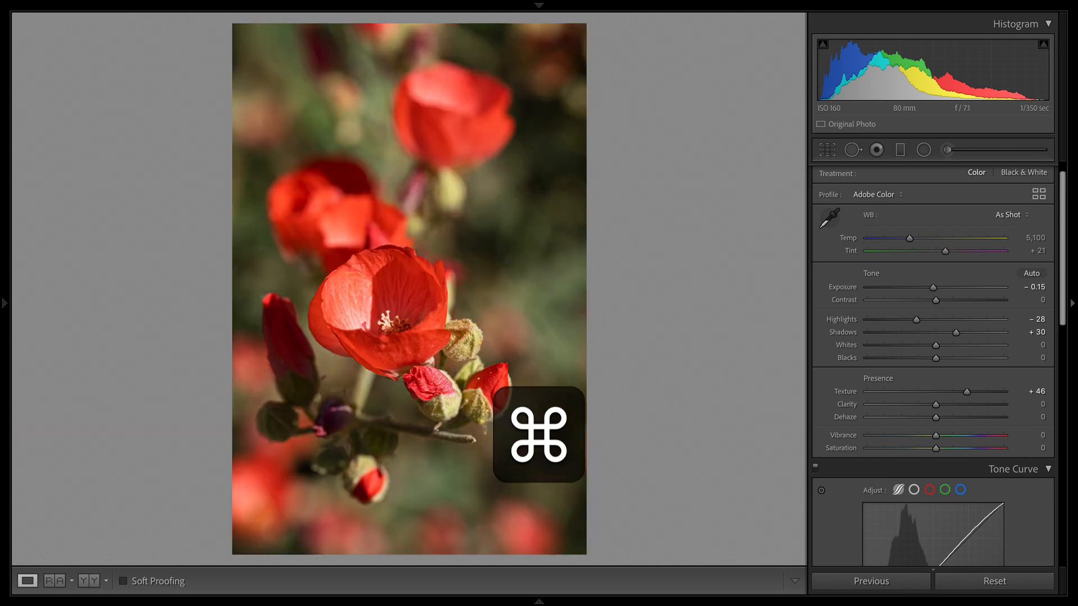
# Step: Crop the red flower photo tighter at the Original aspect ratio, keeping the open bloom and the lowest bud in frame
pyautogui.press('r')
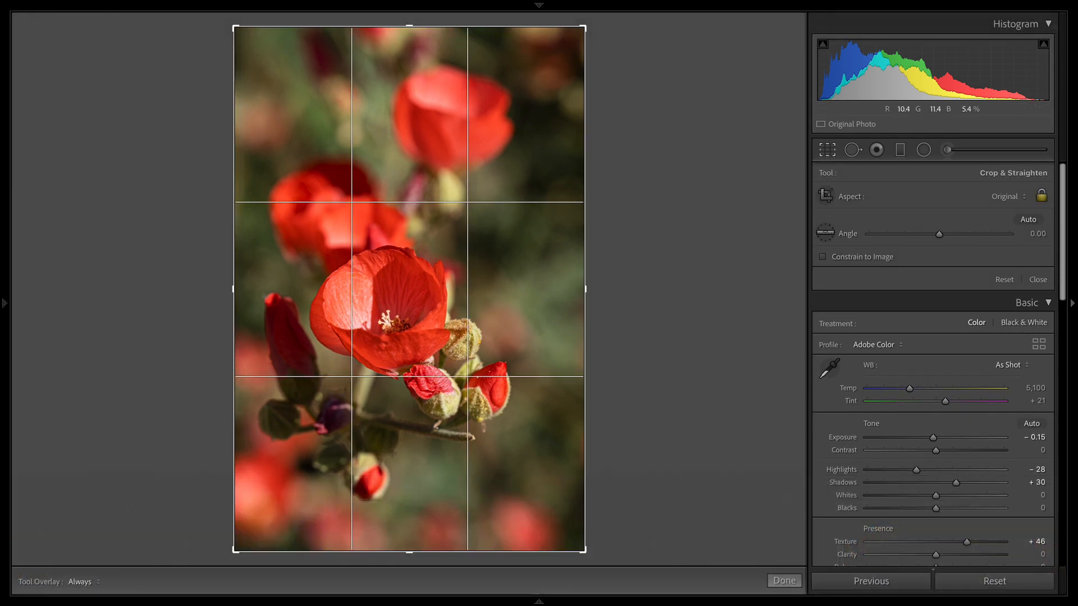
pyautogui.moveTo(585, 551); pyautogui.dragTo(556, 509)
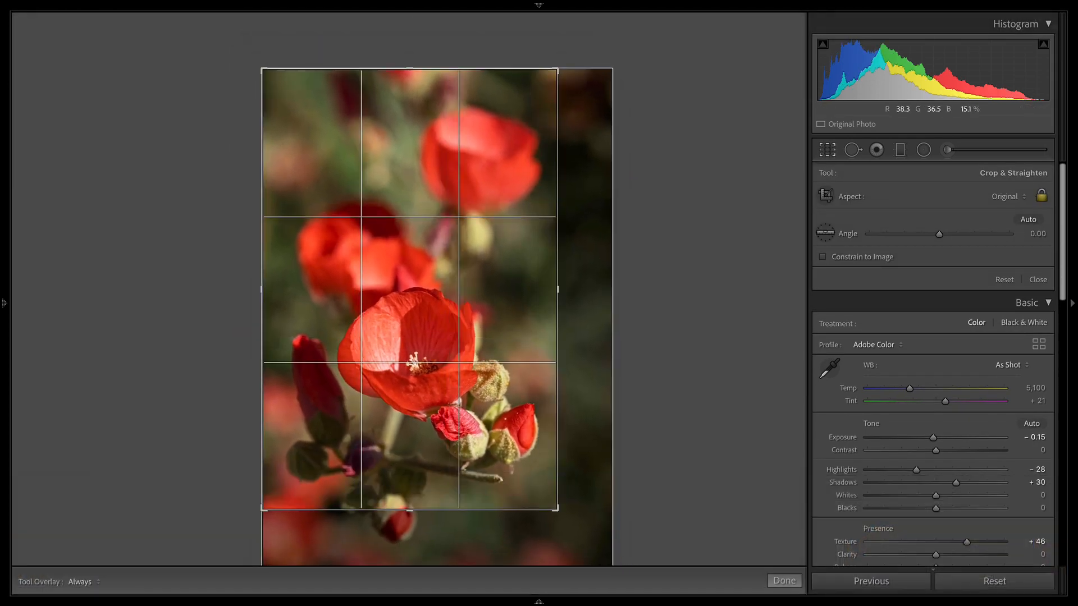
pyautogui.moveTo(477, 392); pyautogui.dragTo(464, 340)
pyautogui.press('Return')
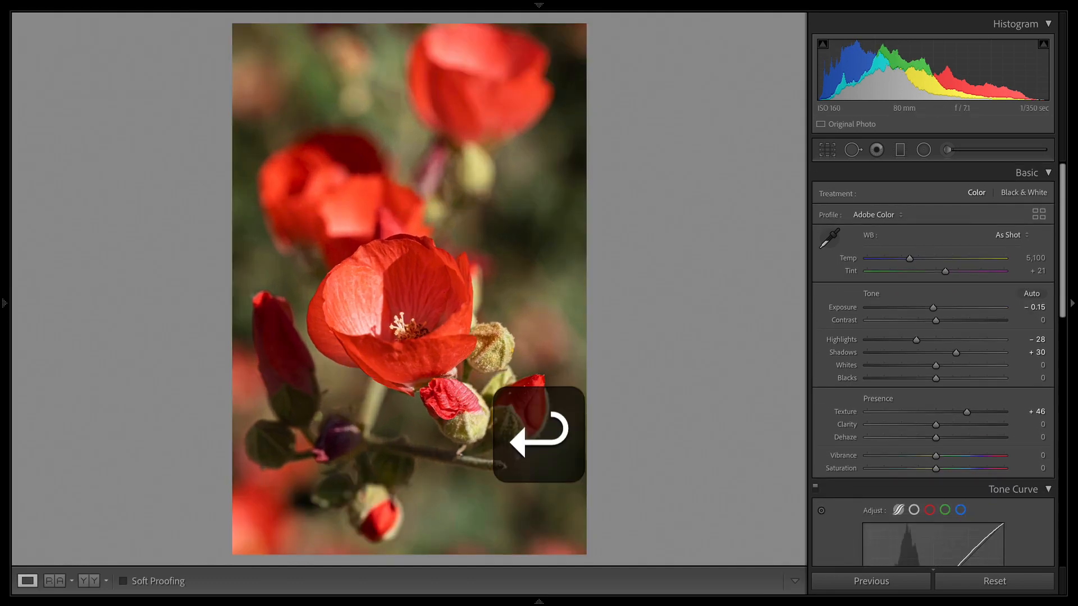
# Step: Add a dark post-crop vignette with Amount -43 and Feather 88
pyautogui.scroll(-15, 933, 365)
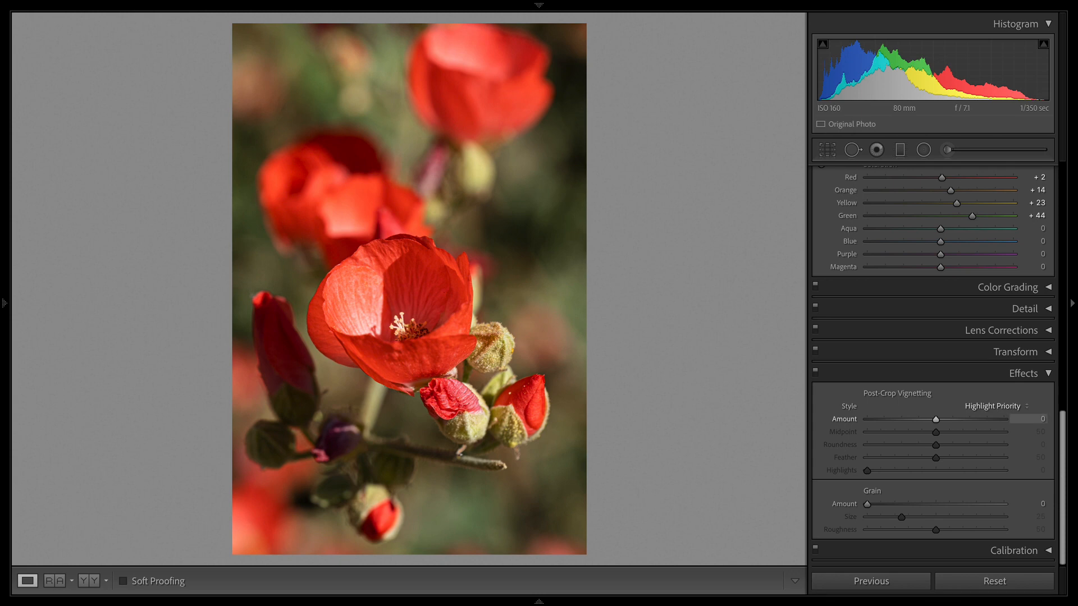
pyautogui.moveTo(935, 418); pyautogui.dragTo(906, 419)
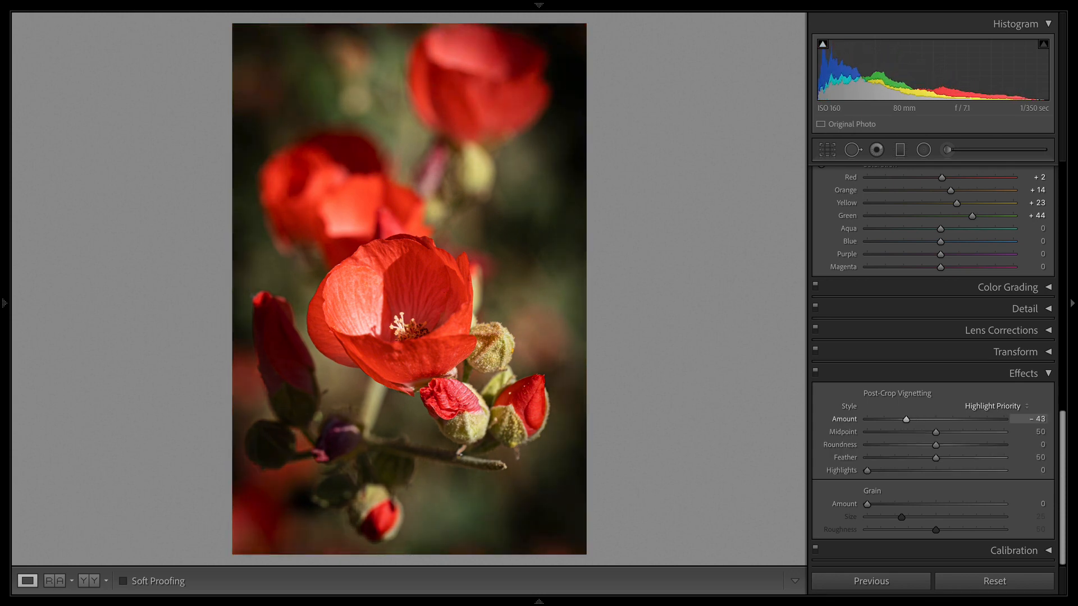
pyautogui.moveTo(935, 457); pyautogui.dragTo(988, 458)
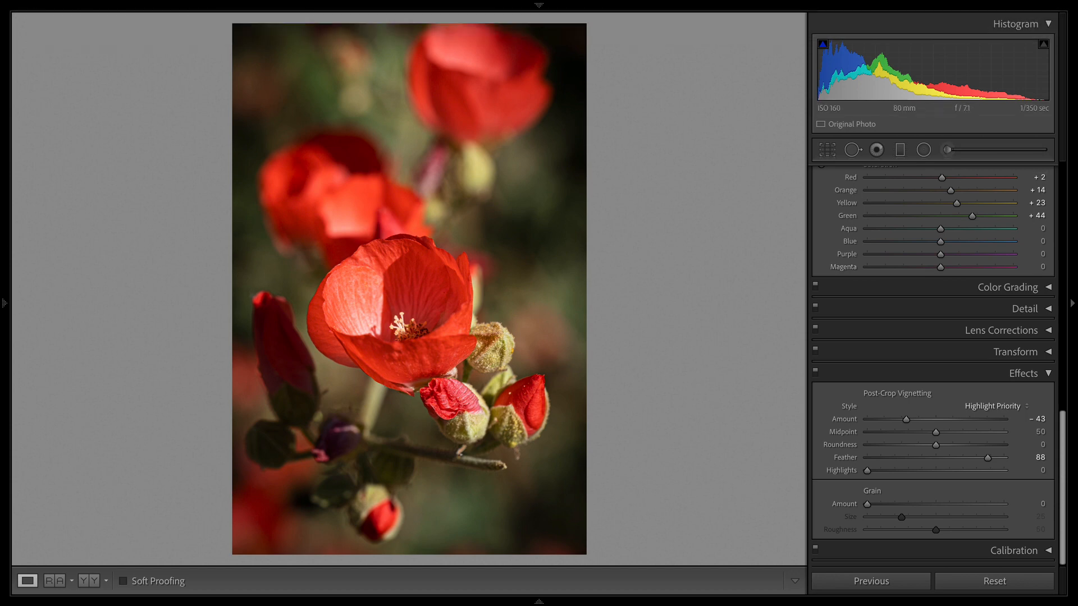
# Step: Reset the Yellow and Orange saturation to 0
pyautogui.scroll(3, 938, 365)
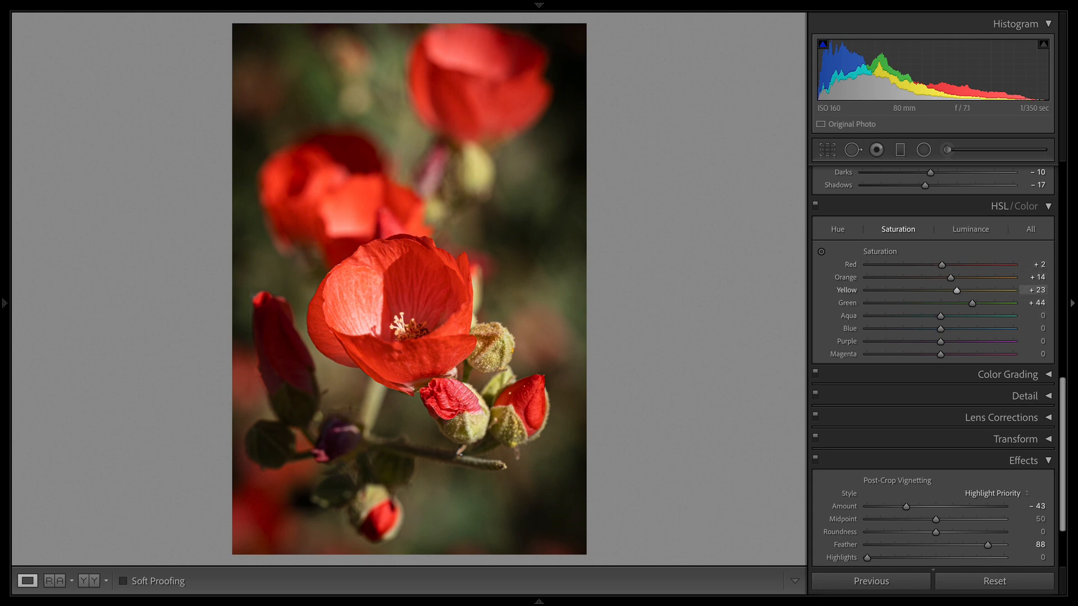
pyautogui.doubleClick(957, 290)
pyautogui.doubleClick(950, 278)
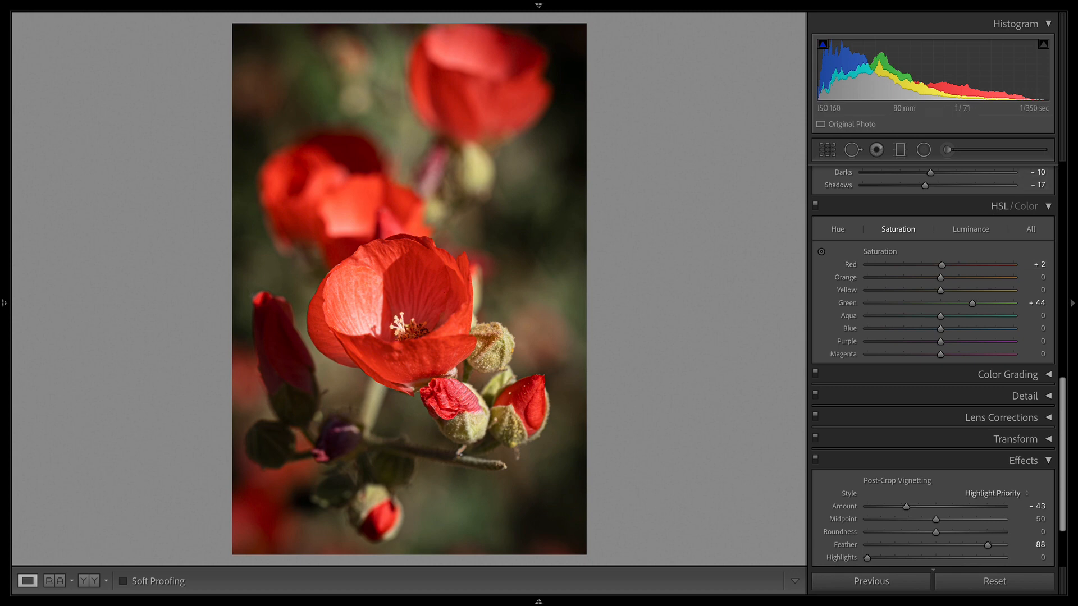
# Step: Raise the red petals' saturation with targeted adjustment to Red +15 and Orange +7, and reset the Green saturation to 0
pyautogui.click(821, 251)
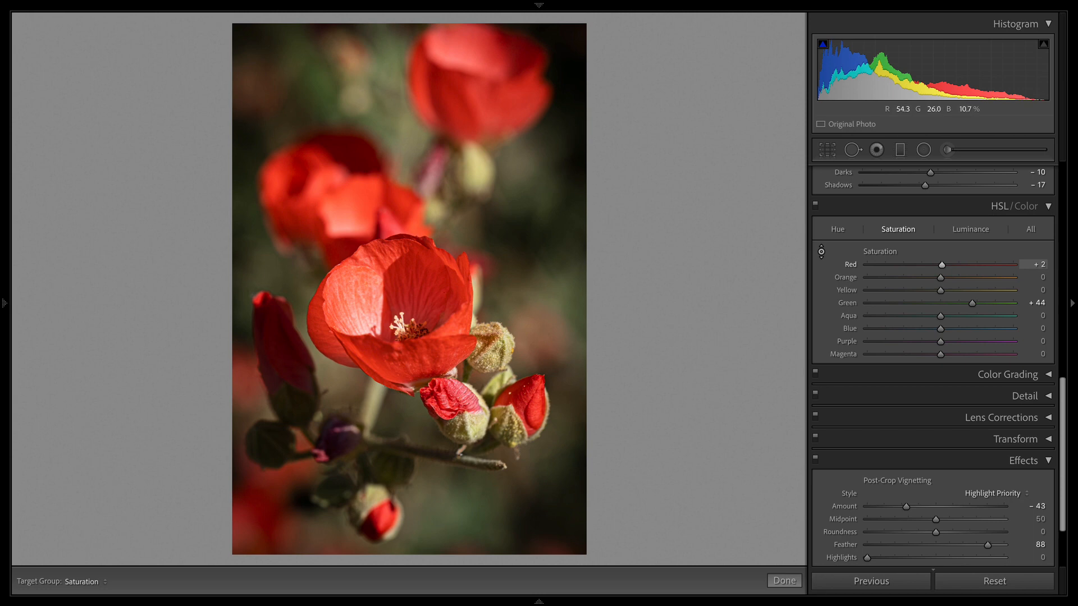
pyautogui.moveTo(426, 292)
pyautogui.mouseDown()
pyautogui.moveTo(427, 275)
pyautogui.moveTo(426, 284)
pyautogui.mouseUp()
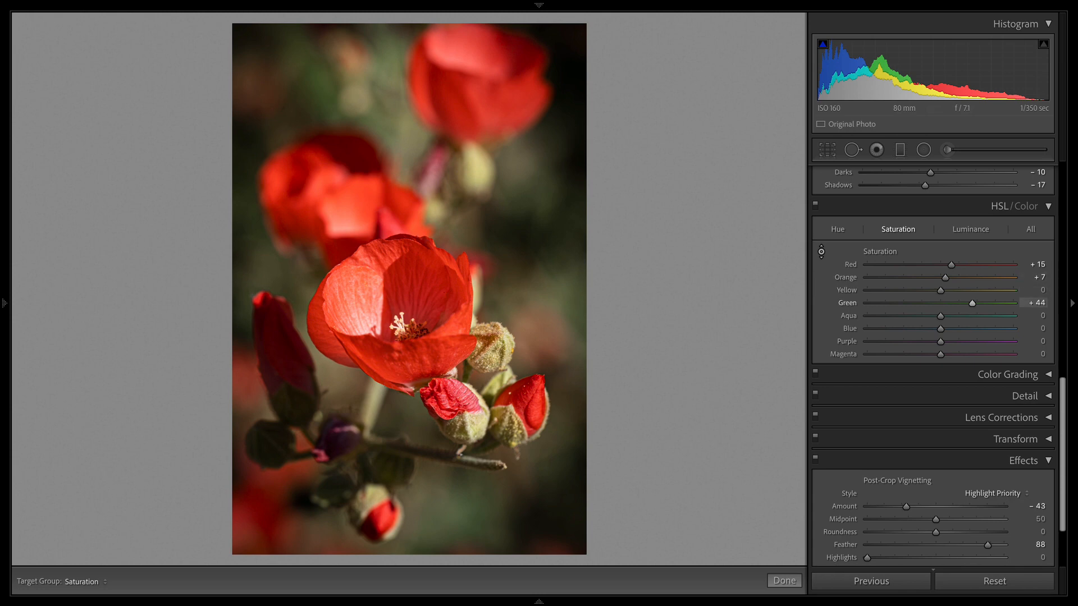
pyautogui.hotkey('ctrl', 'z')
pyautogui.press('Escape')
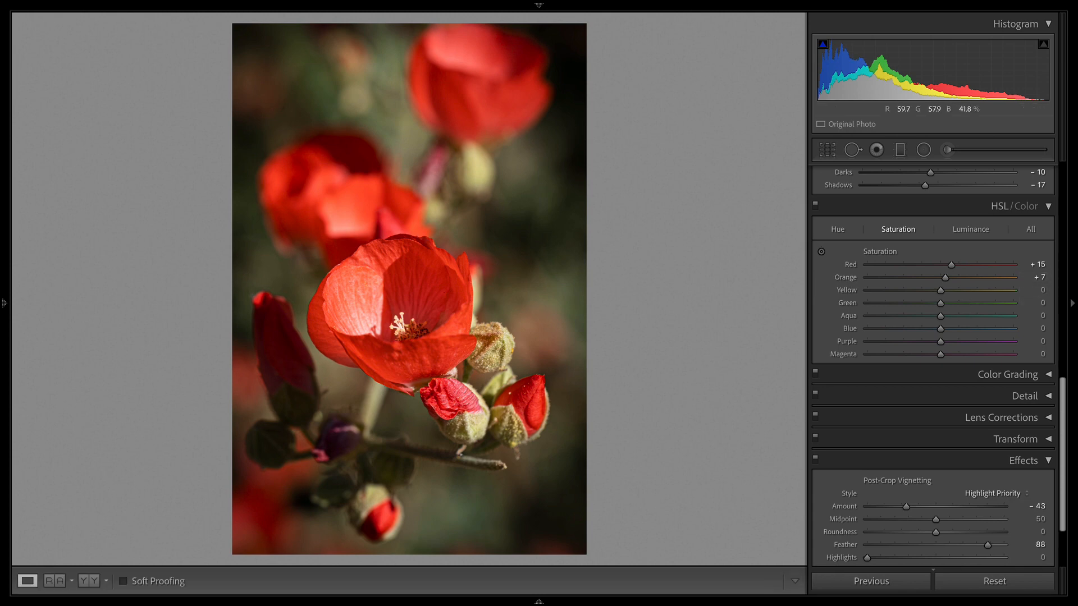
# Step: Try boosting the green buds' saturation with targeted adjustment to Yellow +49 and Green +5
pyautogui.click(821, 251)
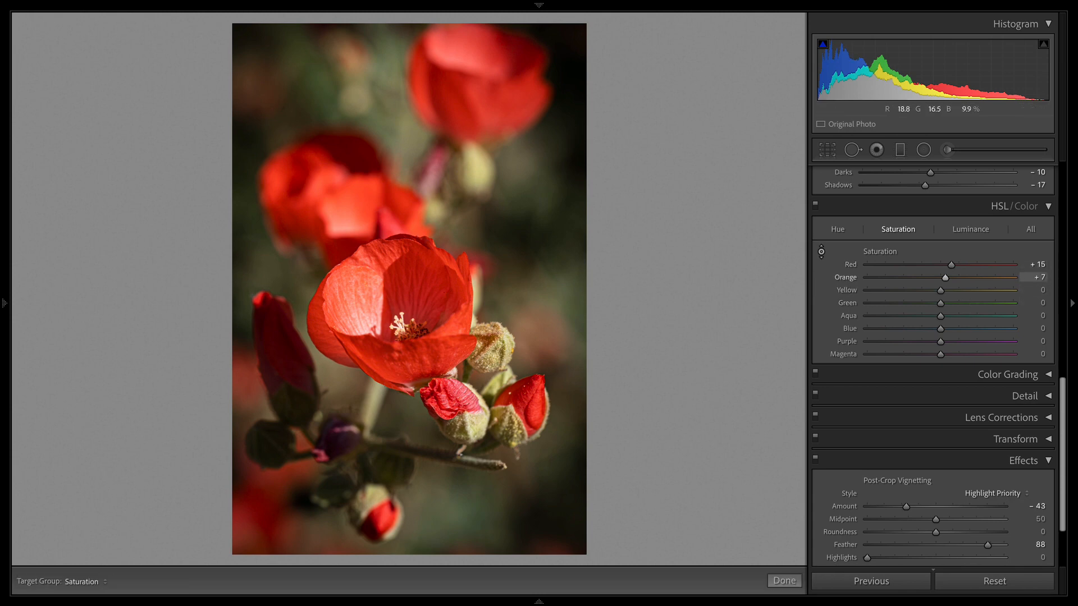
pyautogui.moveTo(501, 427); pyautogui.dragTo(501, 381)
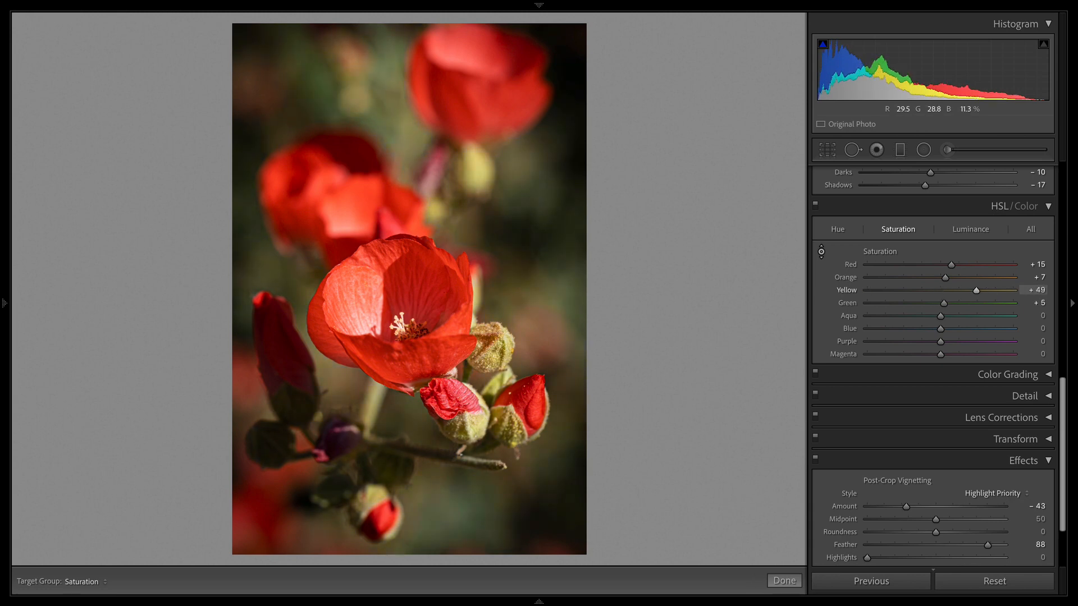
pyautogui.press('super+z')
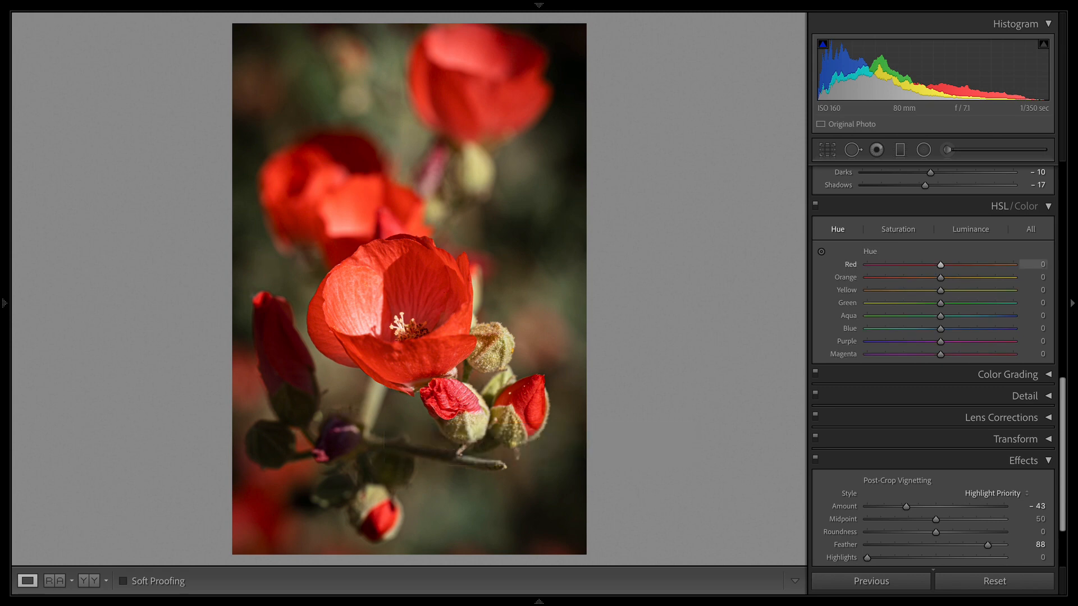
# Step: Shift the hue of the green buds with targeted adjustment to Yellow +46 and Green +1
pyautogui.click(820, 251)
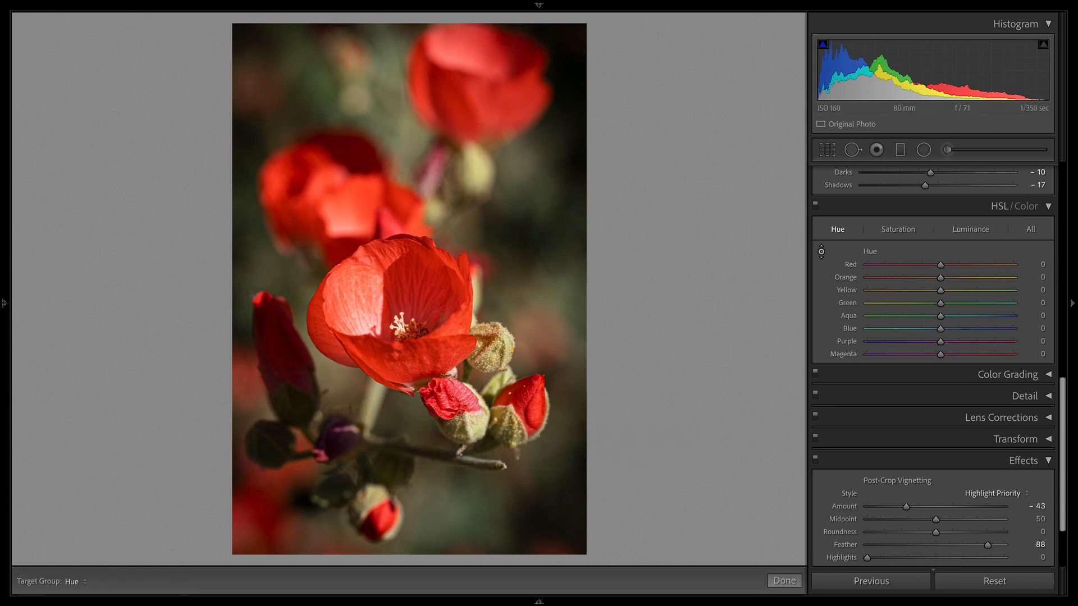
pyautogui.press('Up')
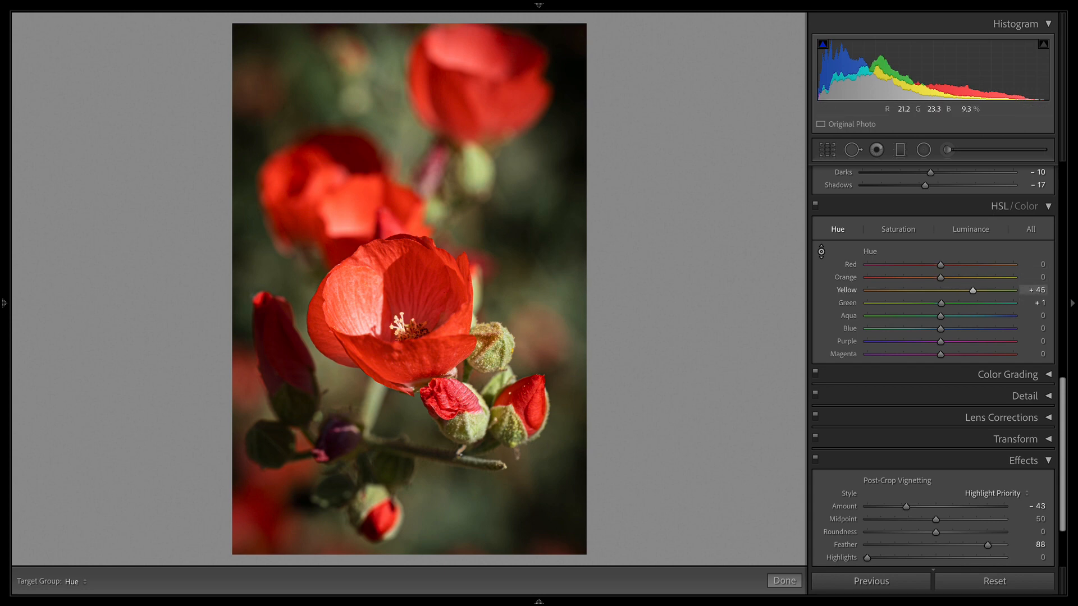
# Step: Adjust the hues to Green +35, Yellow +45 and Orange 0, and compare the photo with its unedited version
pyautogui.moveTo(940, 303); pyautogui.dragTo(966, 278)
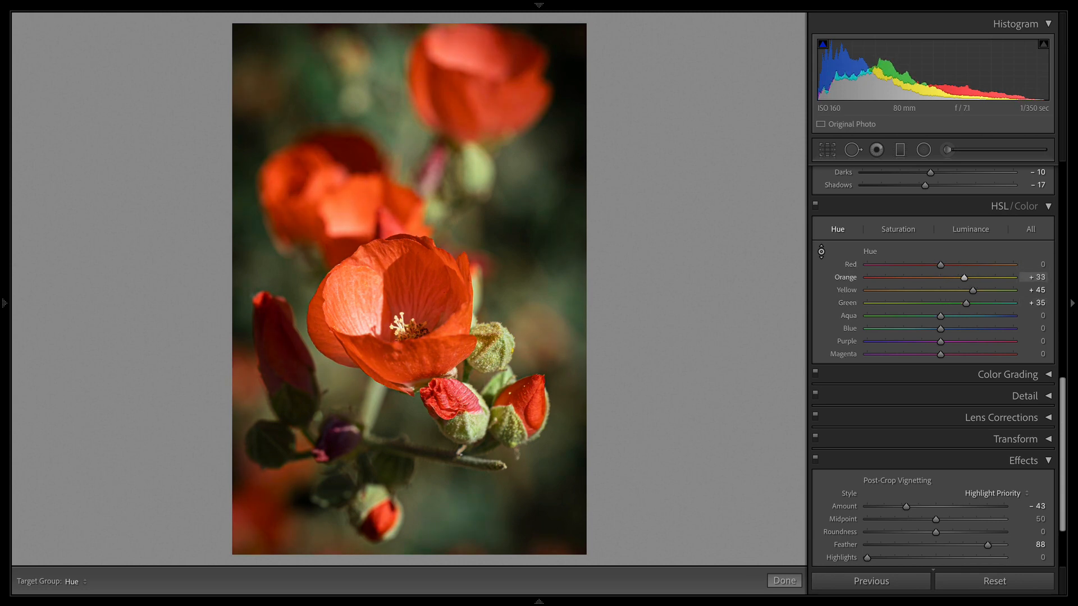
pyautogui.doubleClick(964, 277)
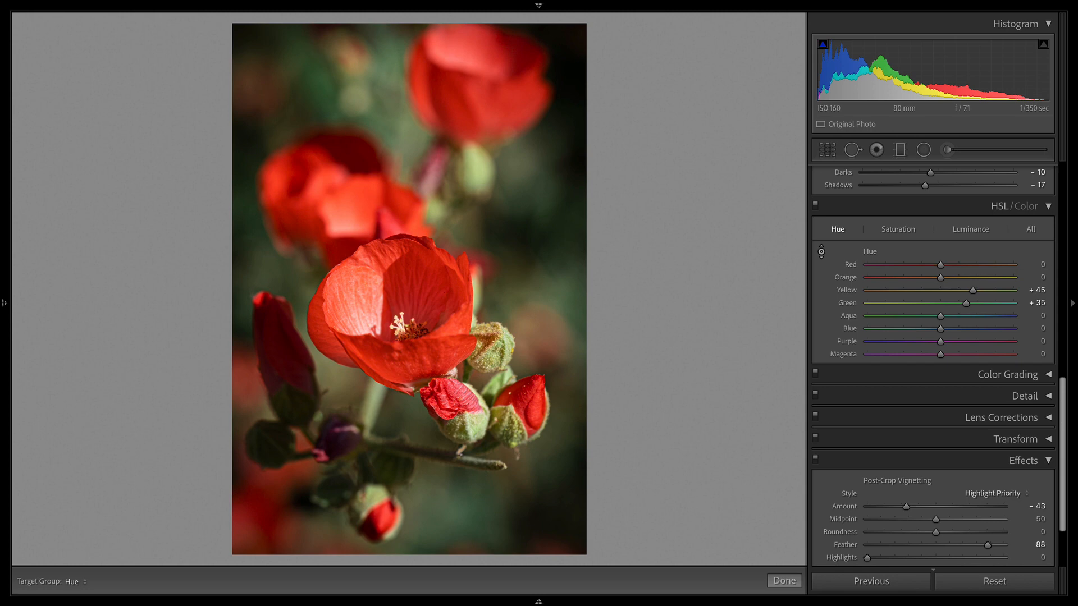
pyautogui.press('\\')
pyautogui.press('\\')
pyautogui.press('\\')
pyautogui.press('\\')
# Step: Copy the settings of the vertical red flower photo to the horizontal one with water drops, and compare before and after
pyautogui.press('F6')
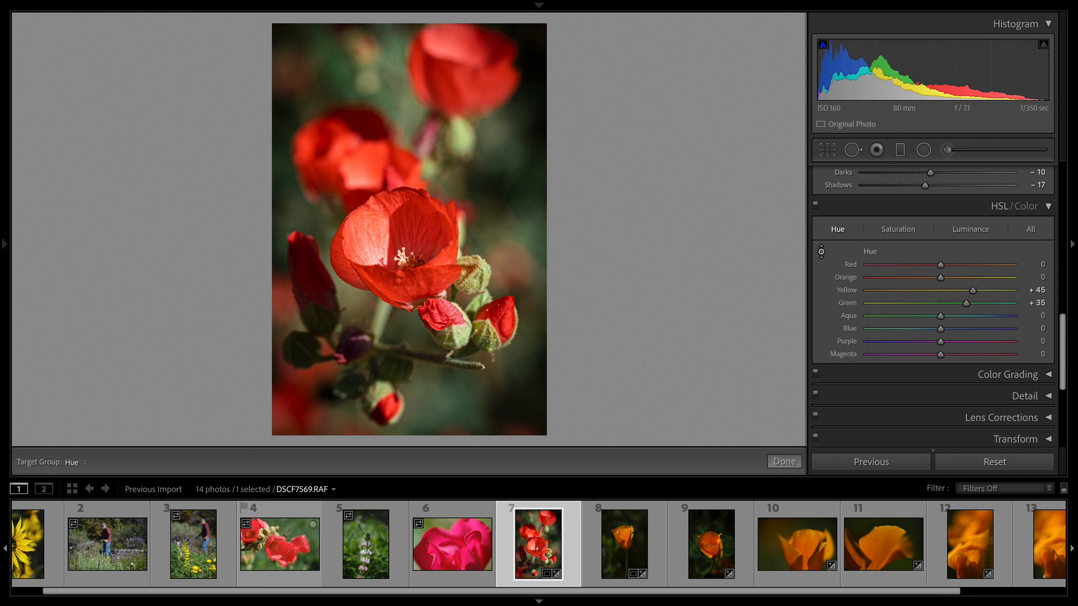
pyautogui.click(280, 544)
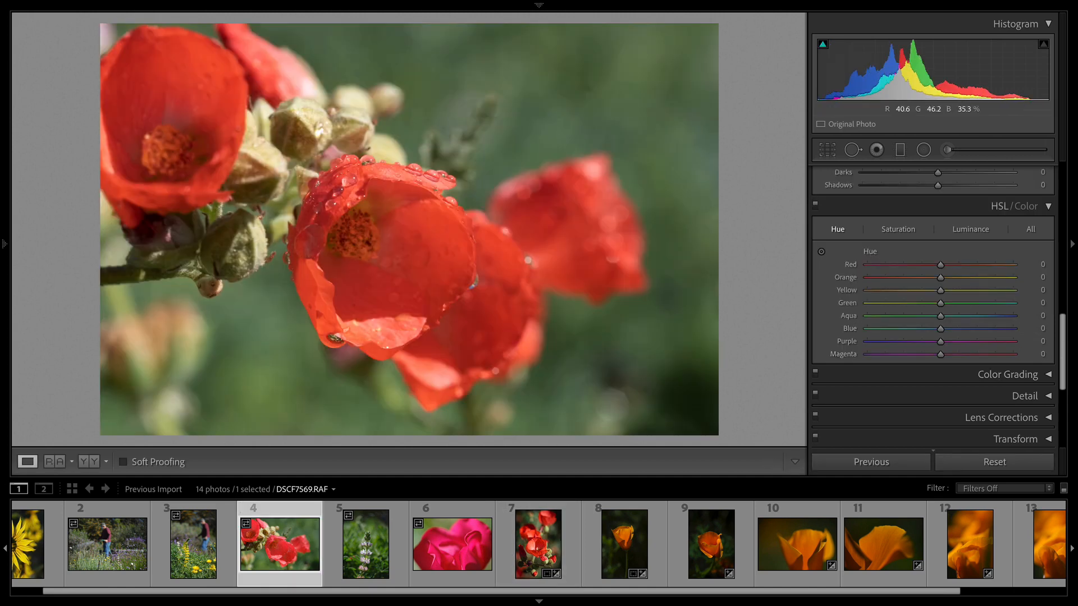
pyautogui.click(538, 544)
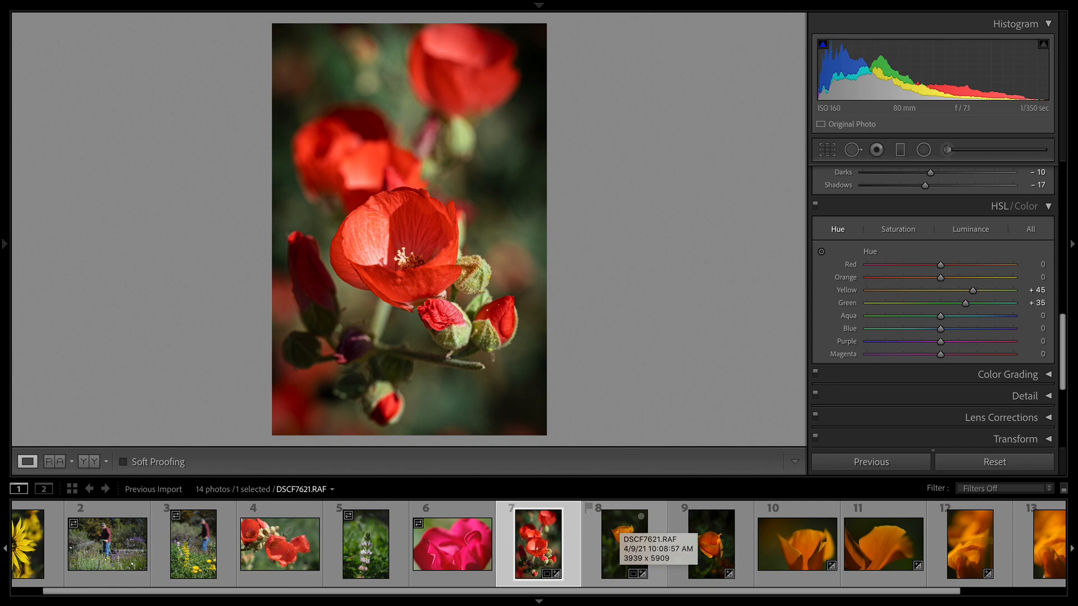
pyautogui.press('super+shift+c')
pyautogui.press('Return')
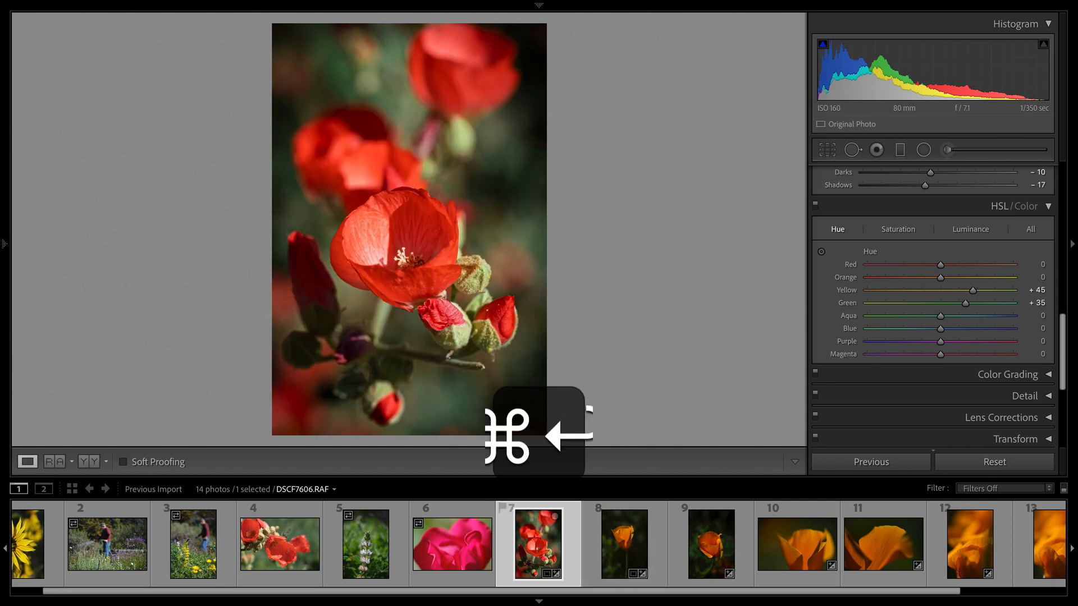
pyautogui.click(280, 544)
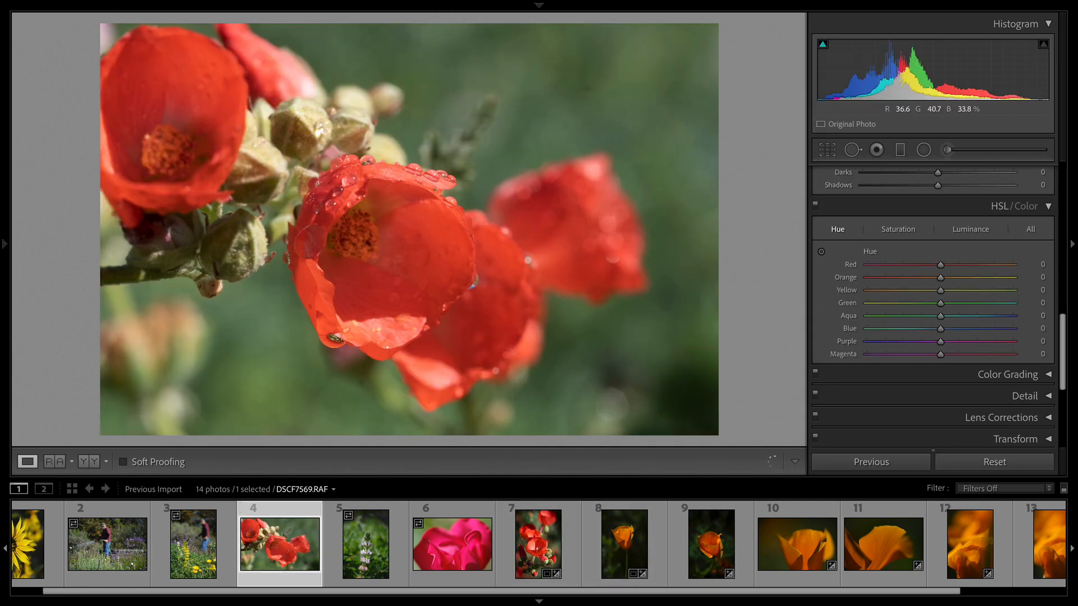
pyautogui.press('super+shift+v')
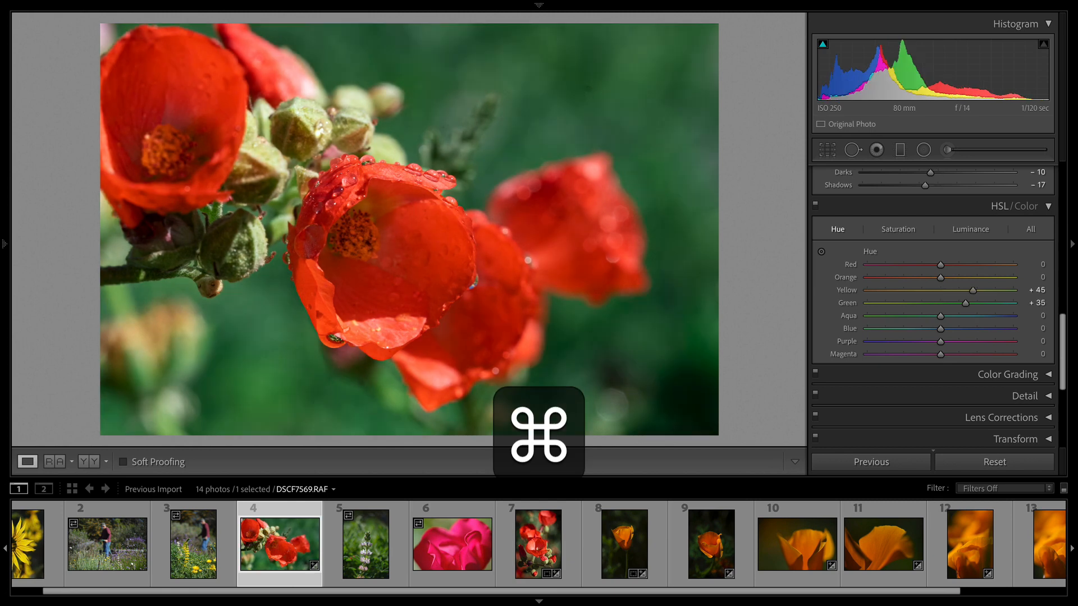
pyautogui.press('\\')
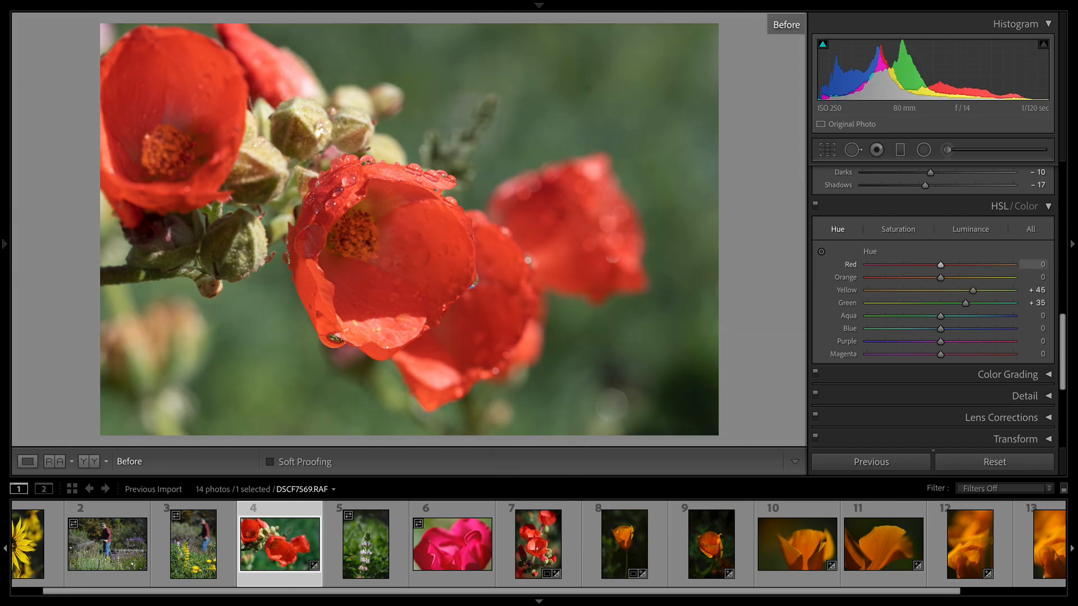
pyautogui.press('\\')
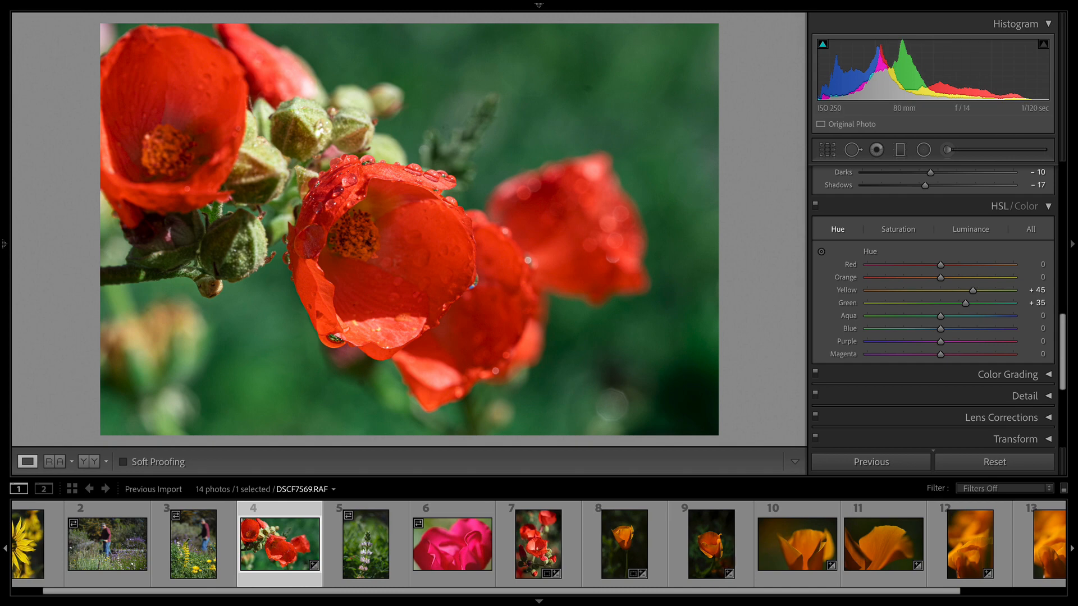
# Step: Crop the horizontal red flower photo tighter on all sides at its original aspect ratio
pyautogui.press('r')
pyautogui.moveTo(102, 25); pyautogui.dragTo(167, 69)
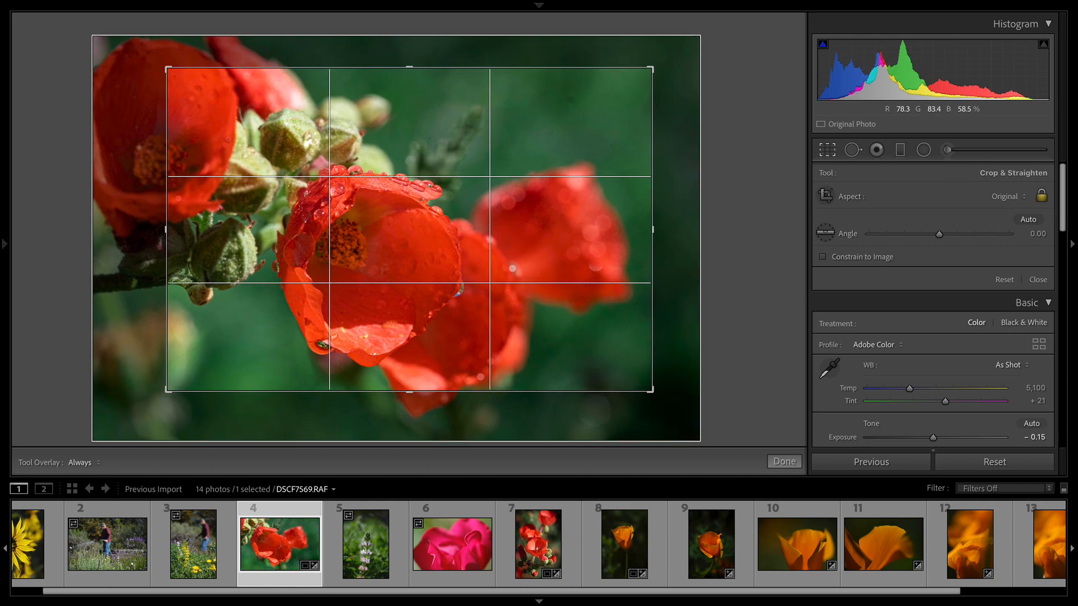
pyautogui.press('Return')
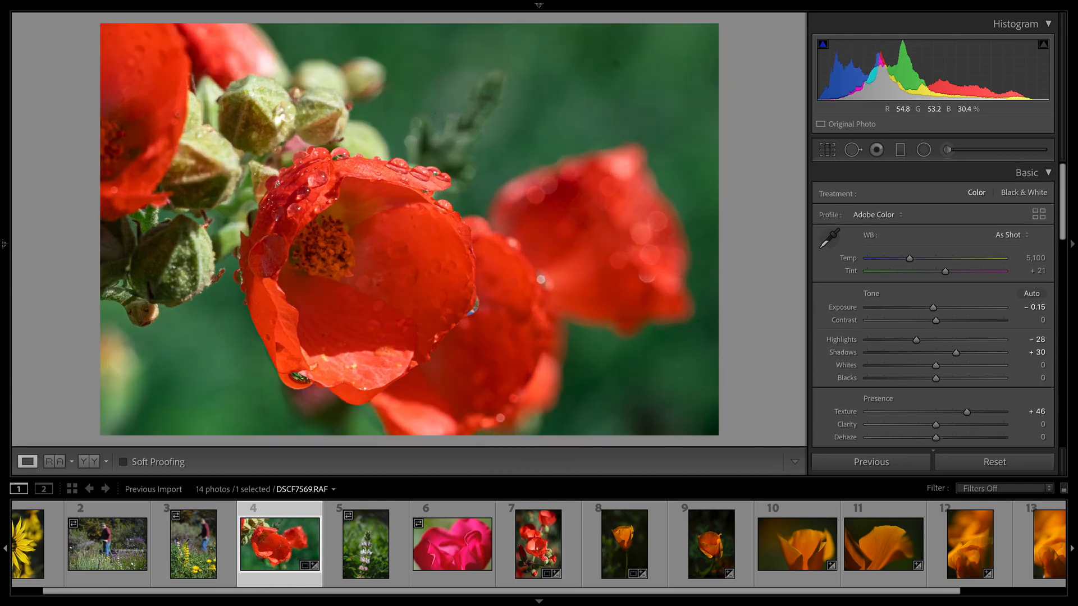
# Step: Try a portrait-orientation crop around the middle flower with water drops, and undo it
pyautogui.press('r')
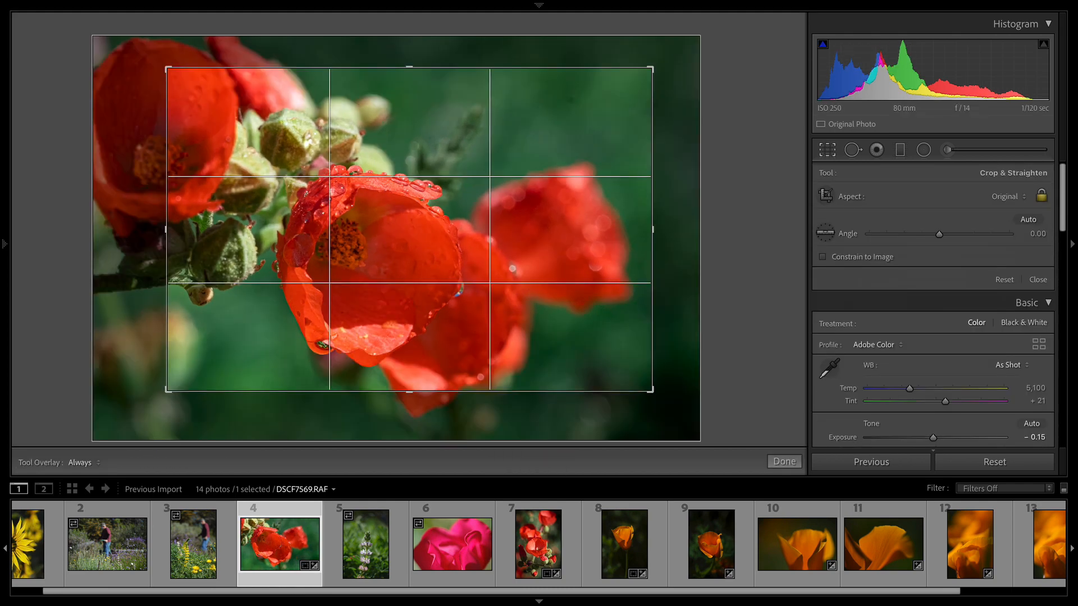
pyautogui.press('x')
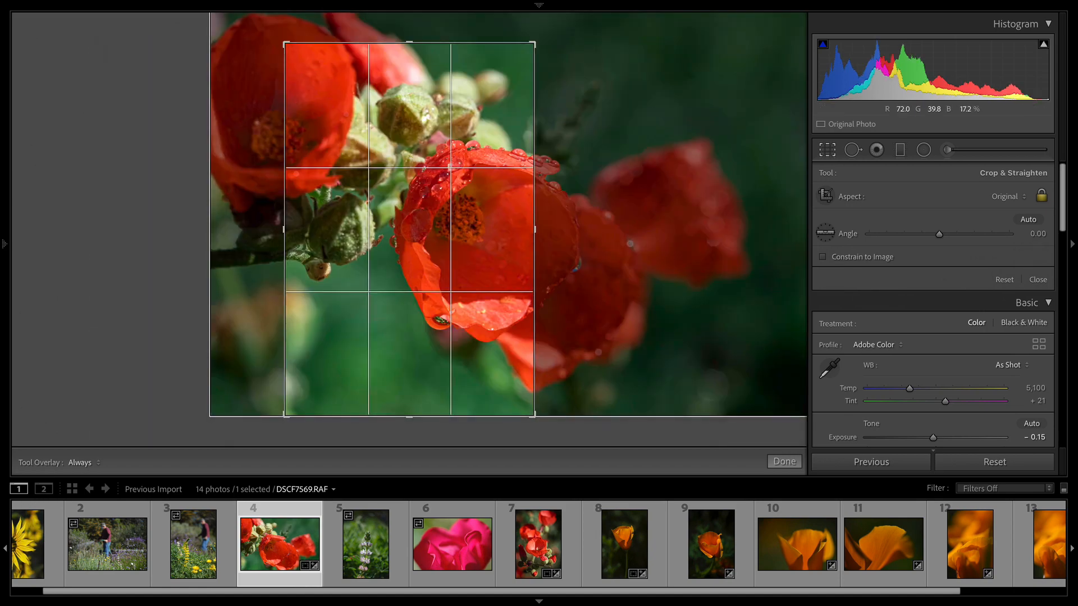
pyautogui.moveTo(465, 247); pyautogui.dragTo(410, 257)
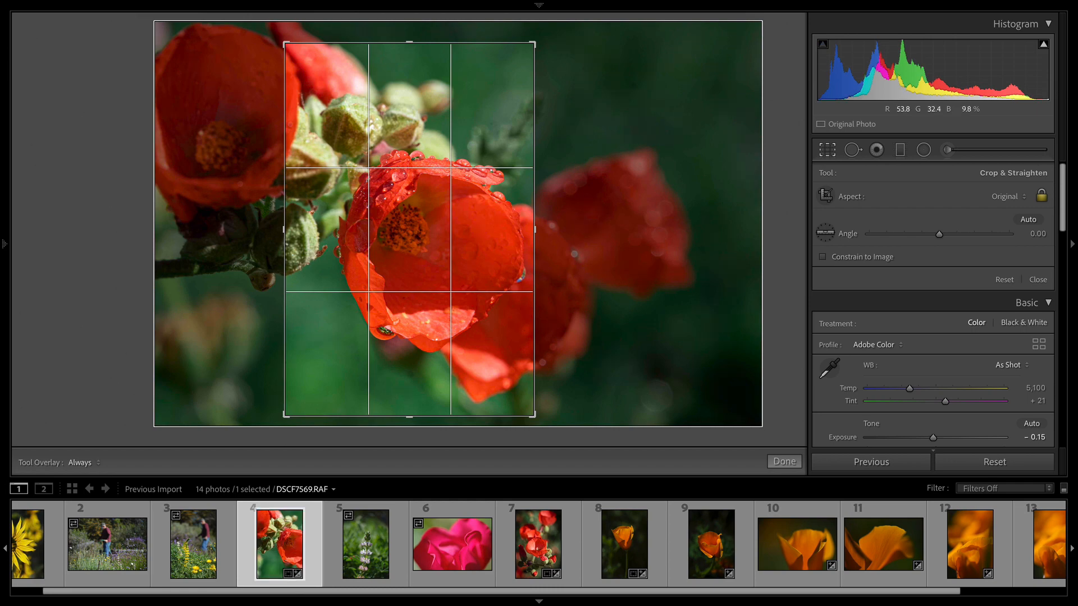
pyautogui.press('Return')
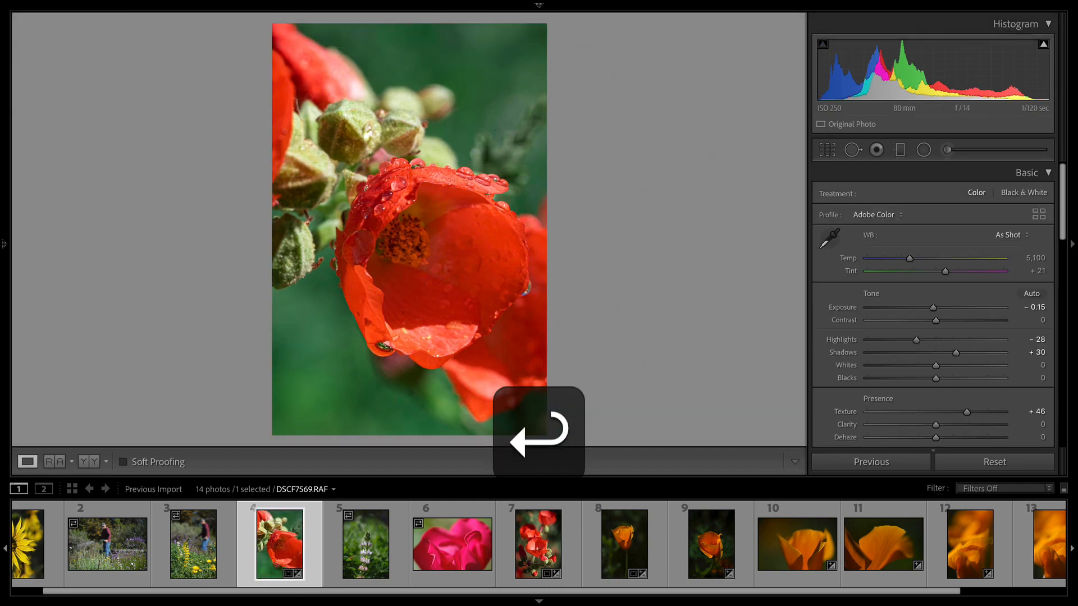
pyautogui.press('super+z')
pyautogui.press('super+z')
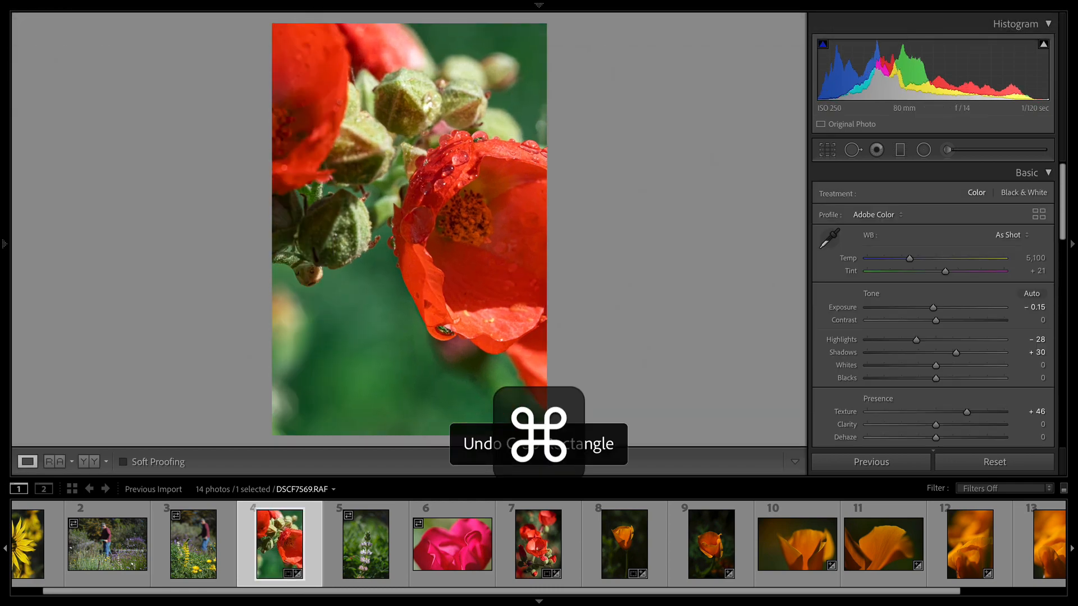
pyautogui.press('super+z')
# Step: Tighten the landscape crop around the middle red flower and its blurred neighbour
pyautogui.press('r')
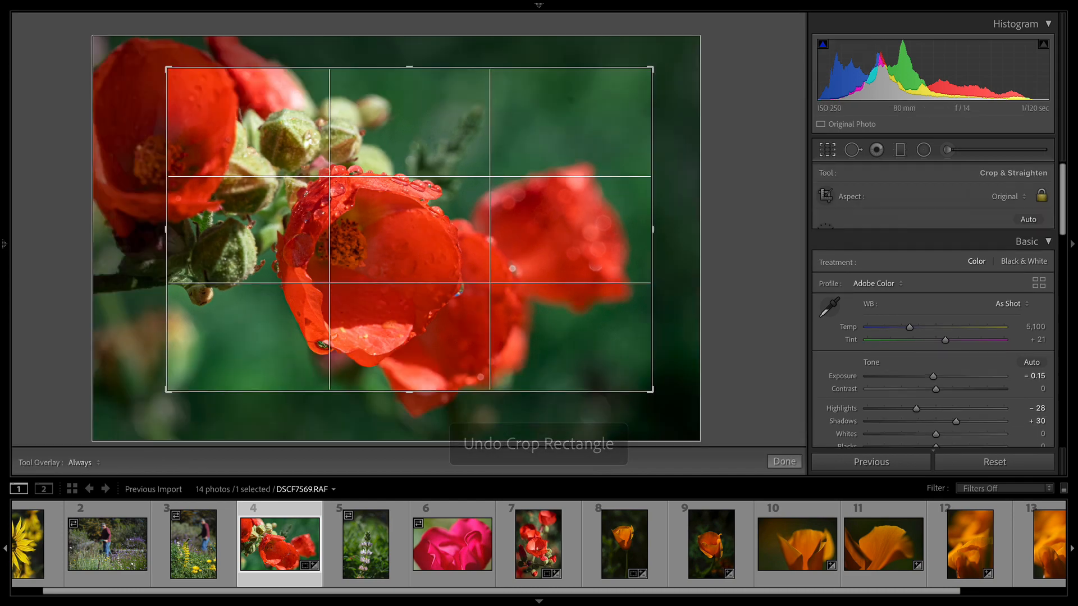
pyautogui.press('super+z')
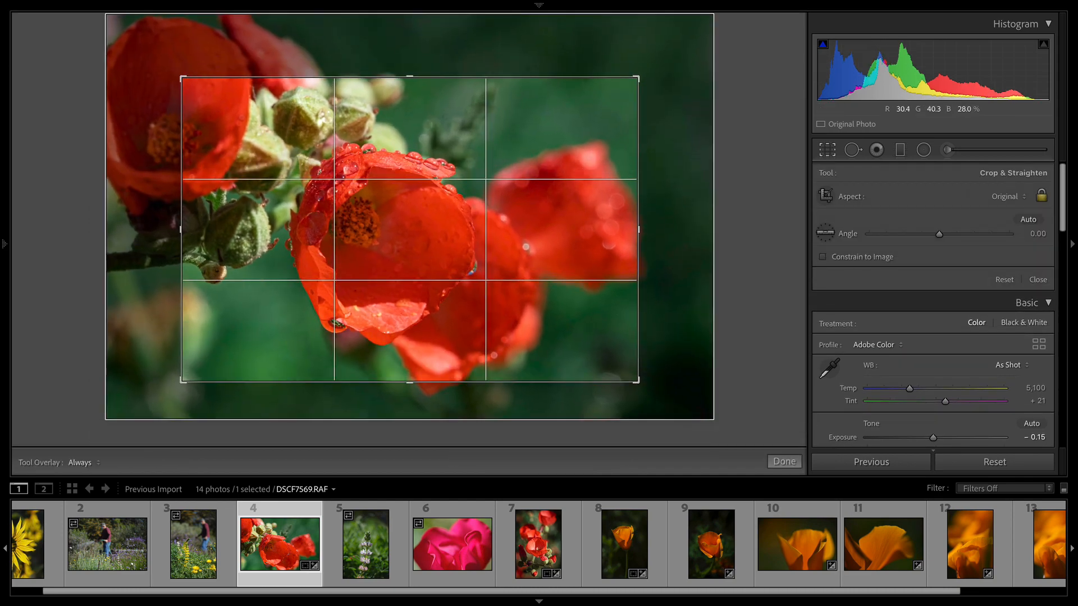
pyautogui.press('Return')
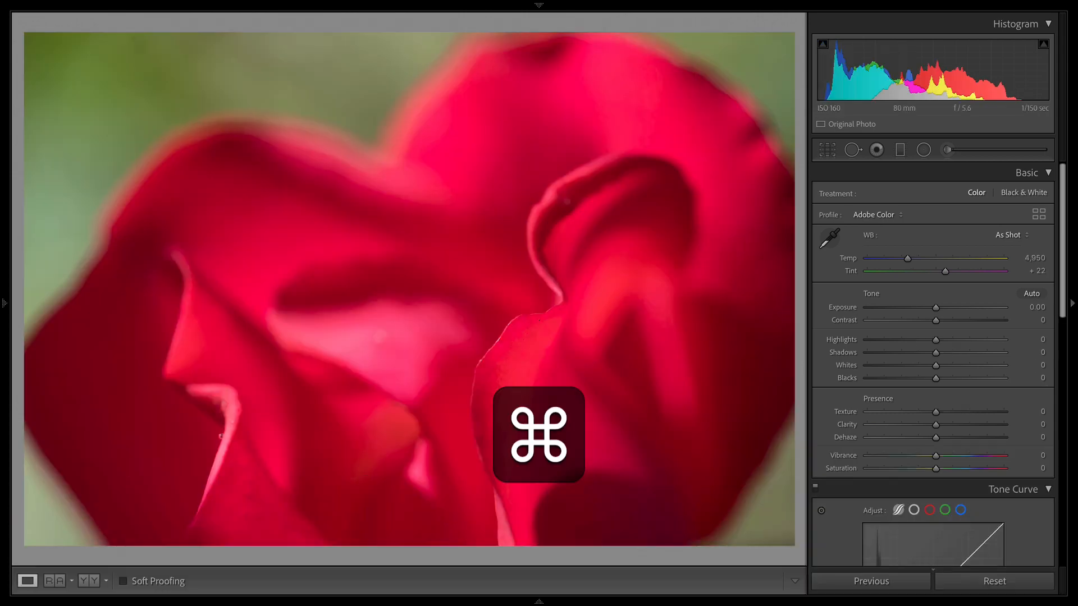
# Step: Paste the copied settings onto the crimson petal close-up and reset its Yellow and Green hues to 0
pyautogui.press('super+shift+v')
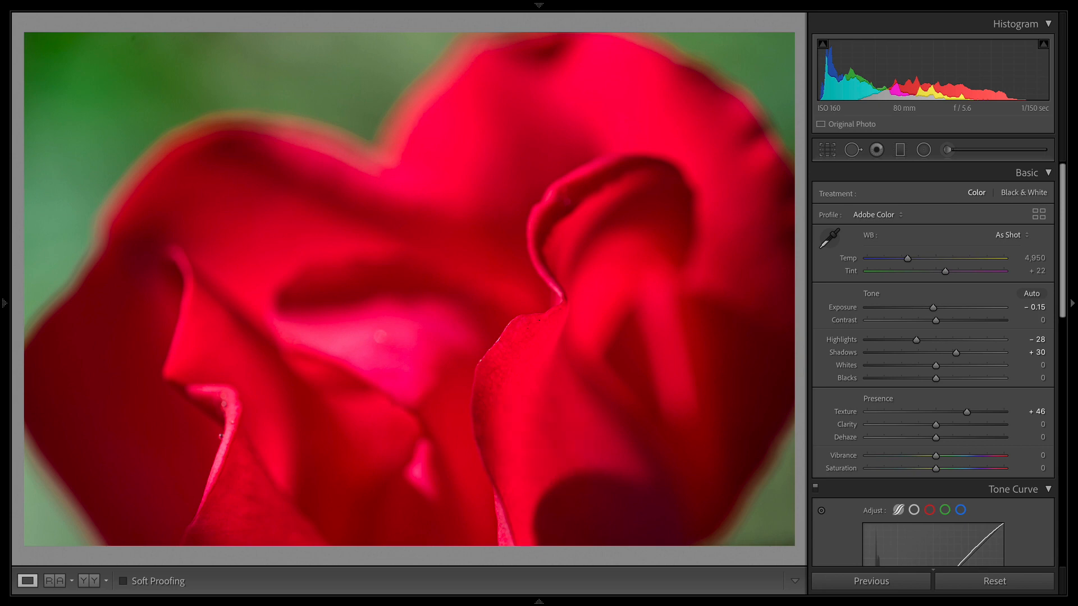
pyautogui.scroll(-10, 933, 393)
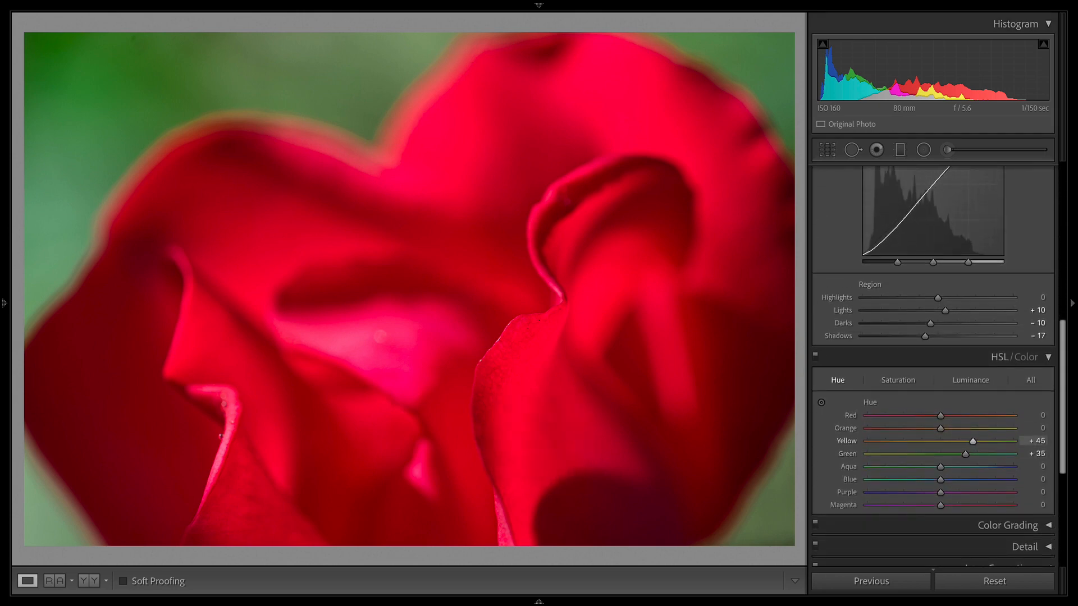
pyautogui.doubleClick(846, 440)
pyautogui.doubleClick(847, 453)
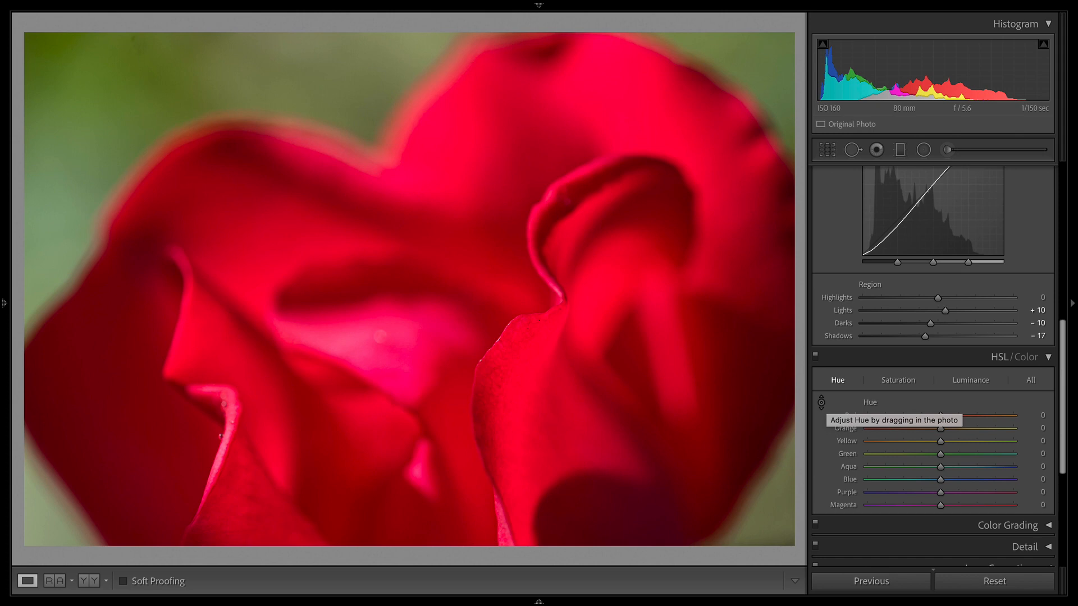
pyautogui.click(821, 401)
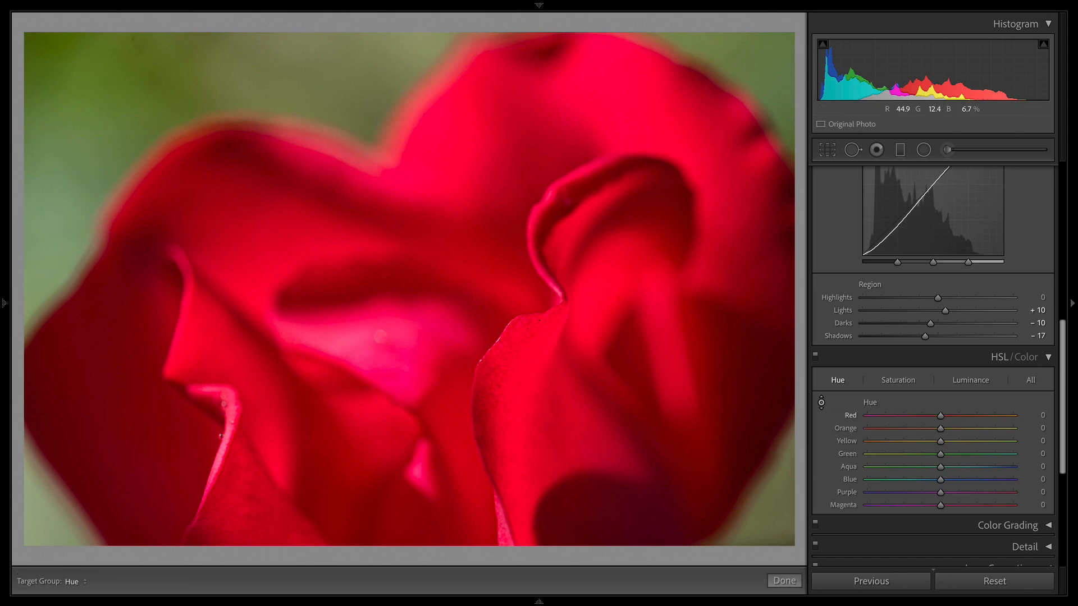
pyautogui.press('Escape')
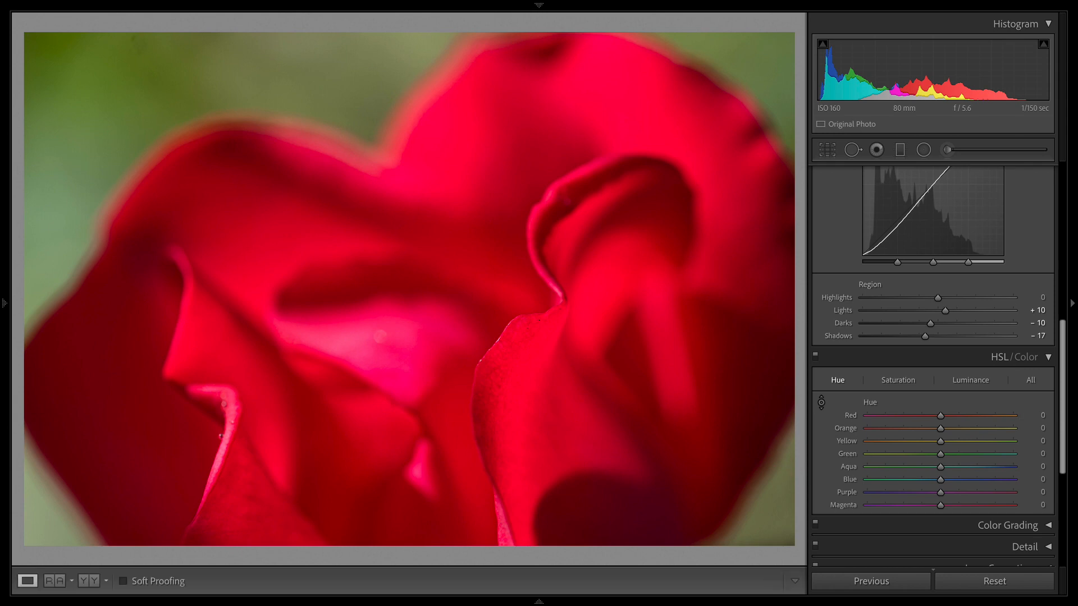
# Step: Set the petal close-up's tone to Exposure -0.55, Highlights -41, Shadows +34, Whites -15 and Blacks -20
pyautogui.scroll(8, 933, 365)
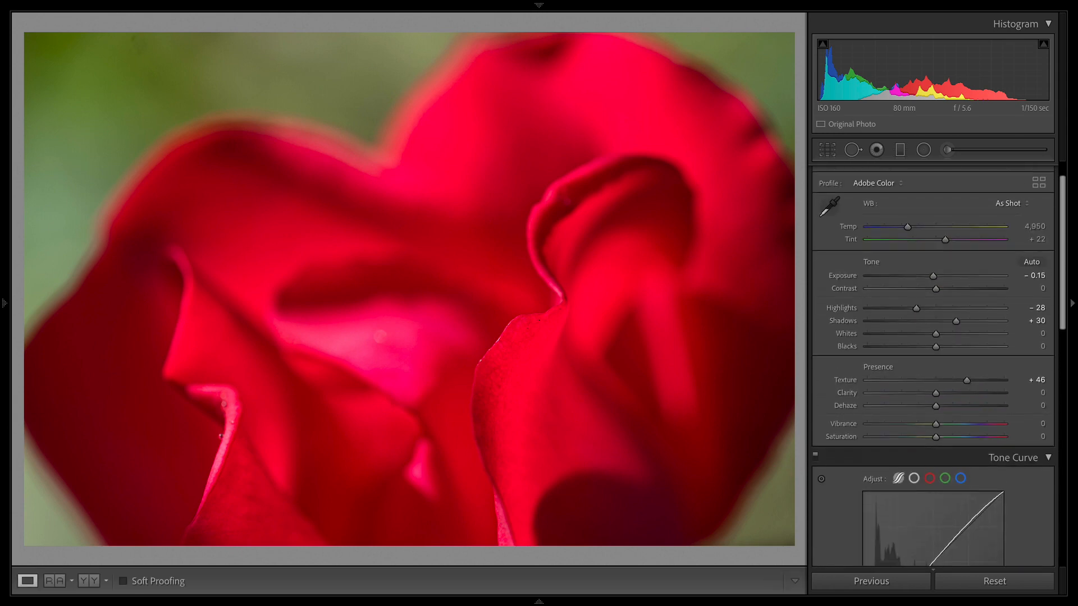
pyautogui.moveTo(916, 340); pyautogui.dragTo(926, 364)
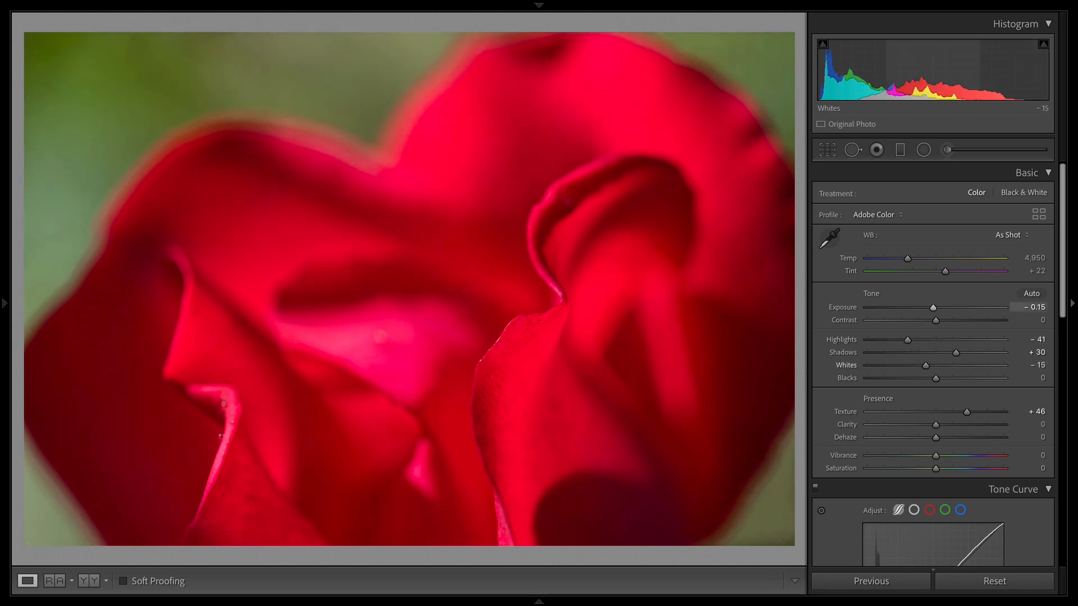
pyautogui.moveTo(932, 308); pyautogui.dragTo(927, 307)
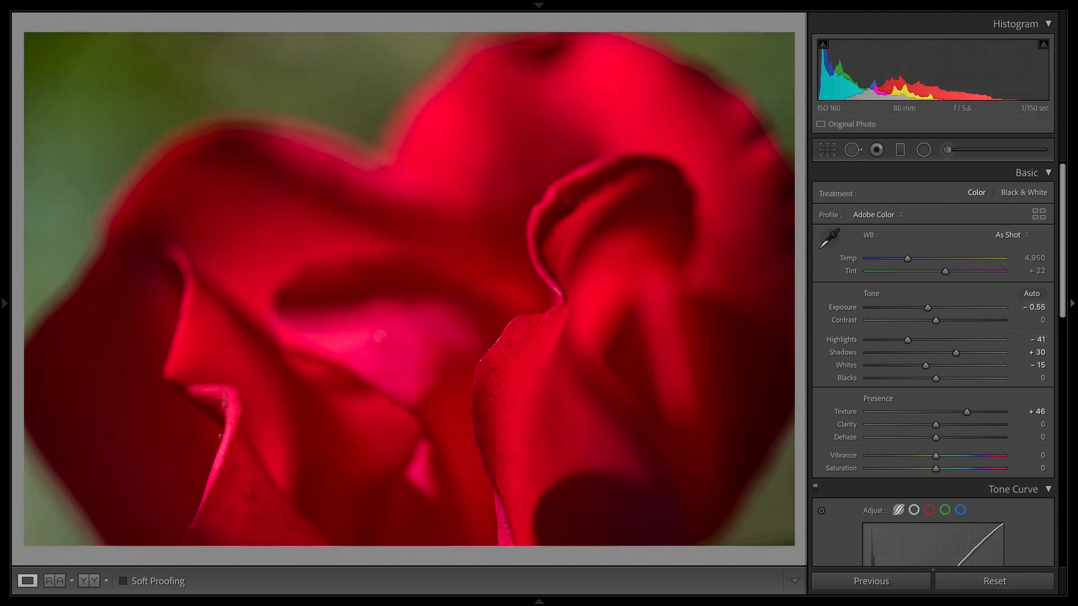
pyautogui.moveTo(986, 352); pyautogui.dragTo(921, 379)
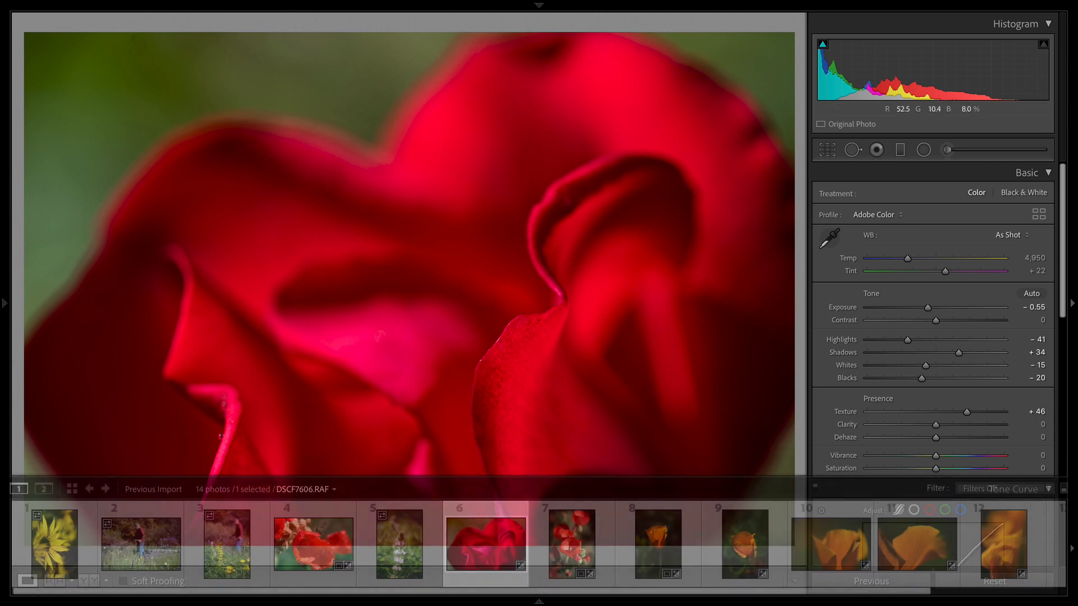
# Step: Open the photo of the tall white and purple flower spike and paste the copied settings onto it
pyautogui.moveTo(399, 602)
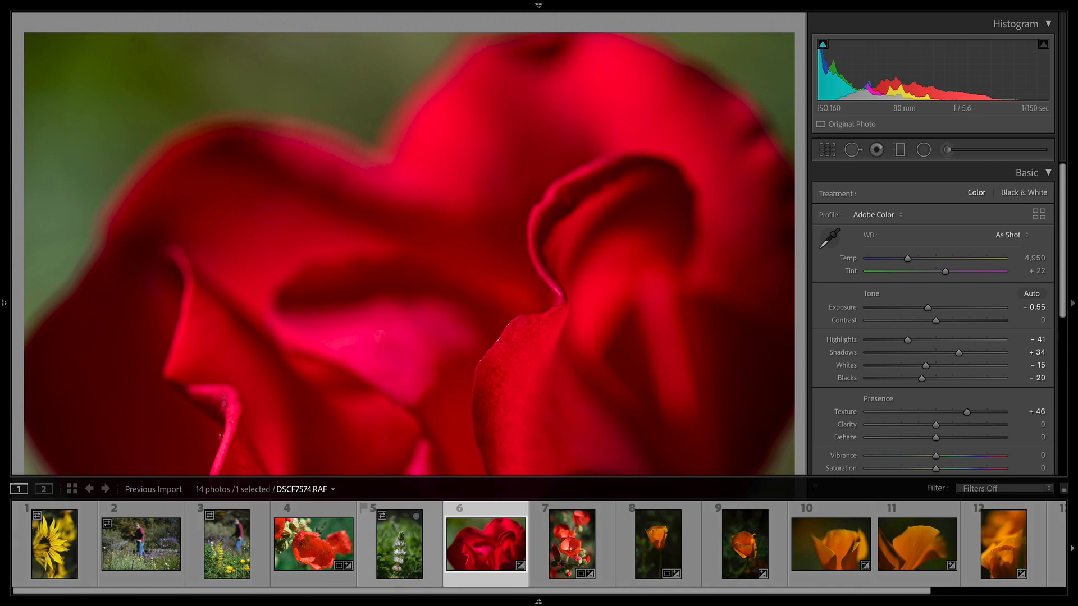
pyautogui.click(399, 541)
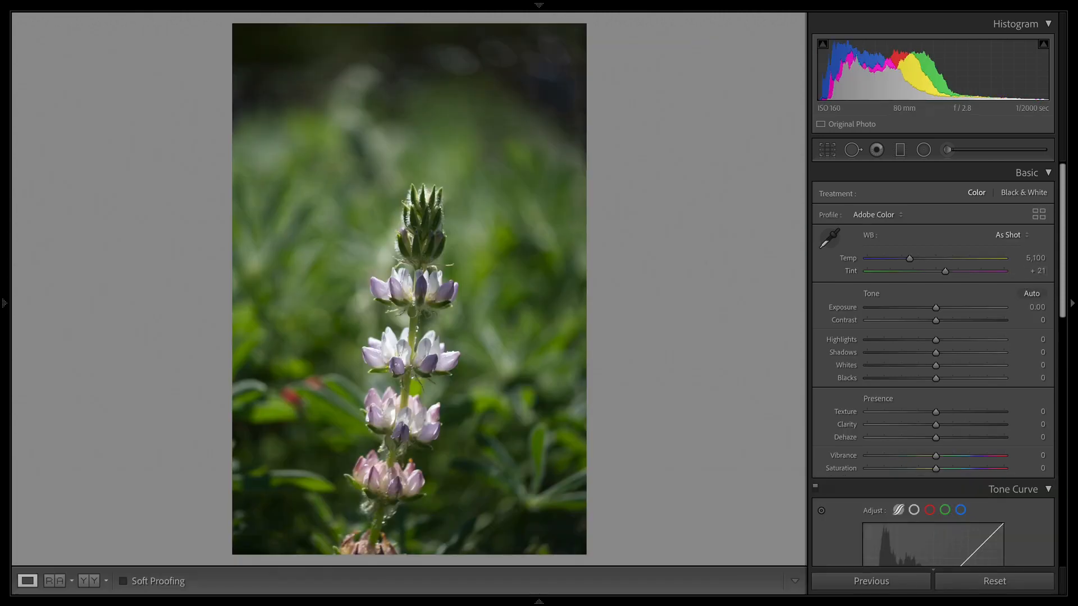
pyautogui.press('super+shift+v')
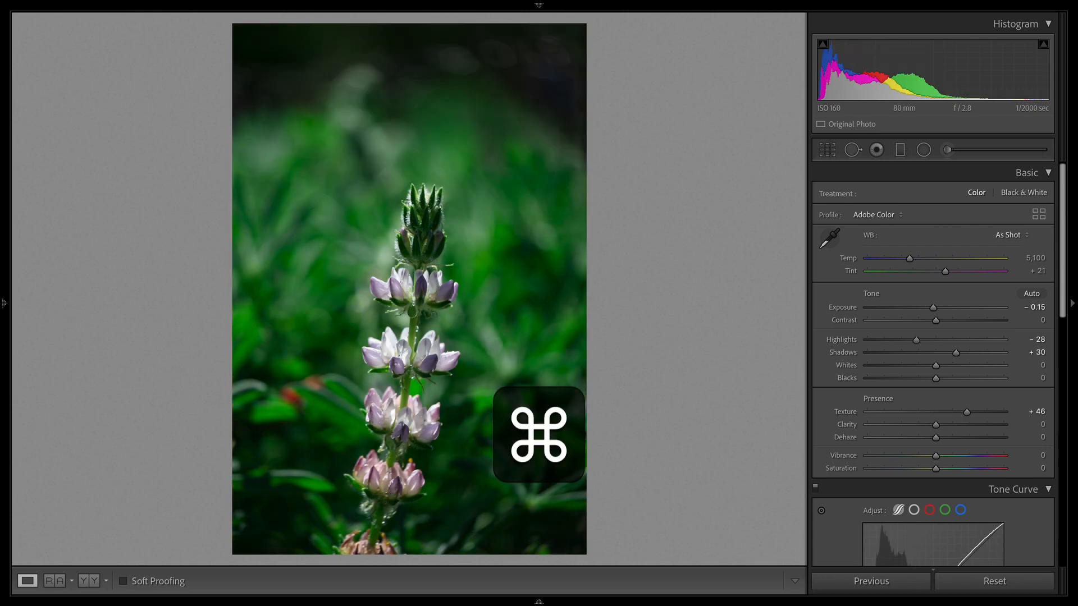
# Step: Try a lower Yellow hue on the flower spike photo, and reset it to 0
pyautogui.scroll(-3, 933, 364)
pyautogui.scroll(2, 932, 365)
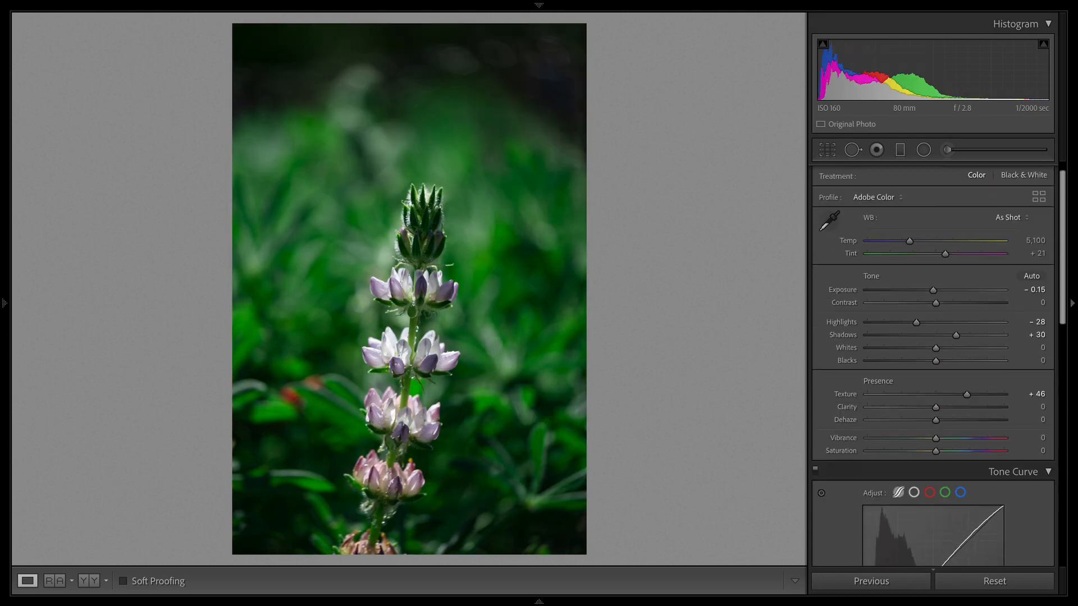
pyautogui.scroll(-8, 933, 365)
pyautogui.scroll(-1, 933, 364)
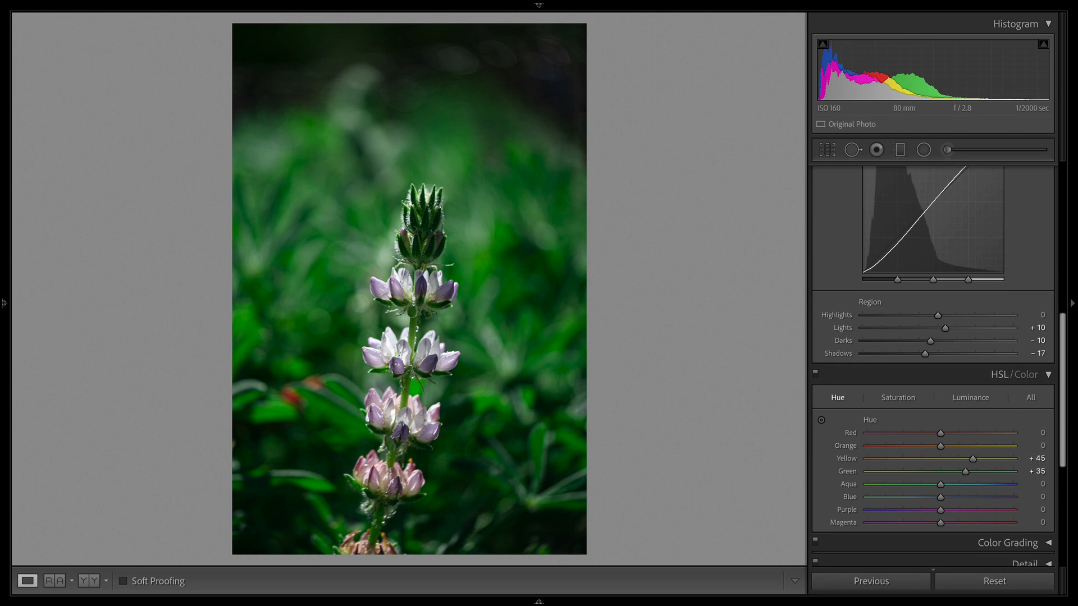
pyautogui.moveTo(972, 458); pyautogui.dragTo(921, 458)
pyautogui.doubleClick(921, 459)
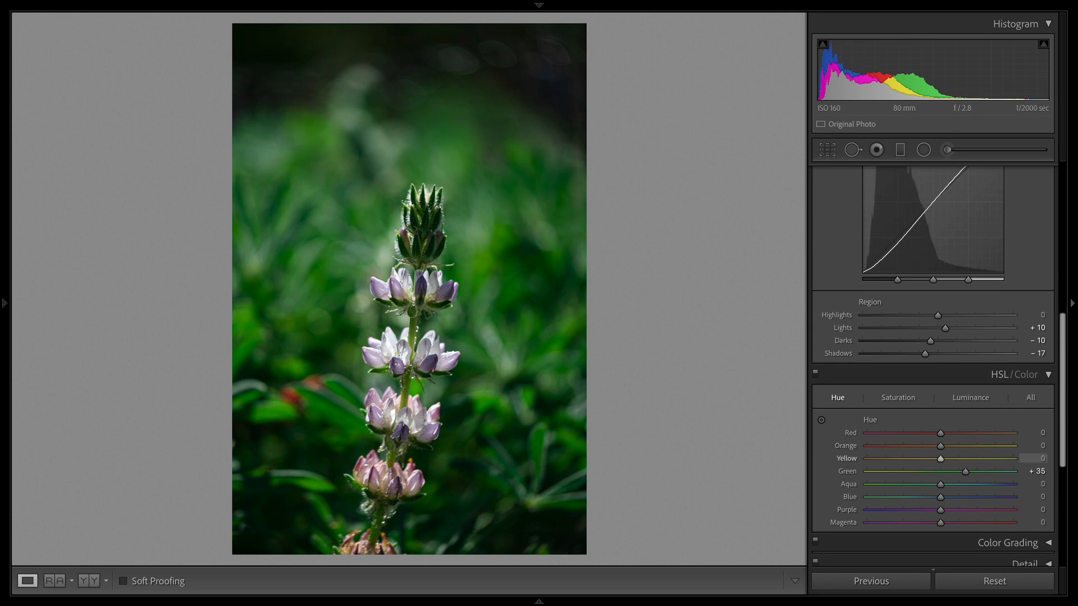
# Step: Reset the flower spike photo's Green hue to 0 and crop it tighter at the original aspect, cutting off the wilted lowest blooms
pyautogui.doubleClick(965, 471)
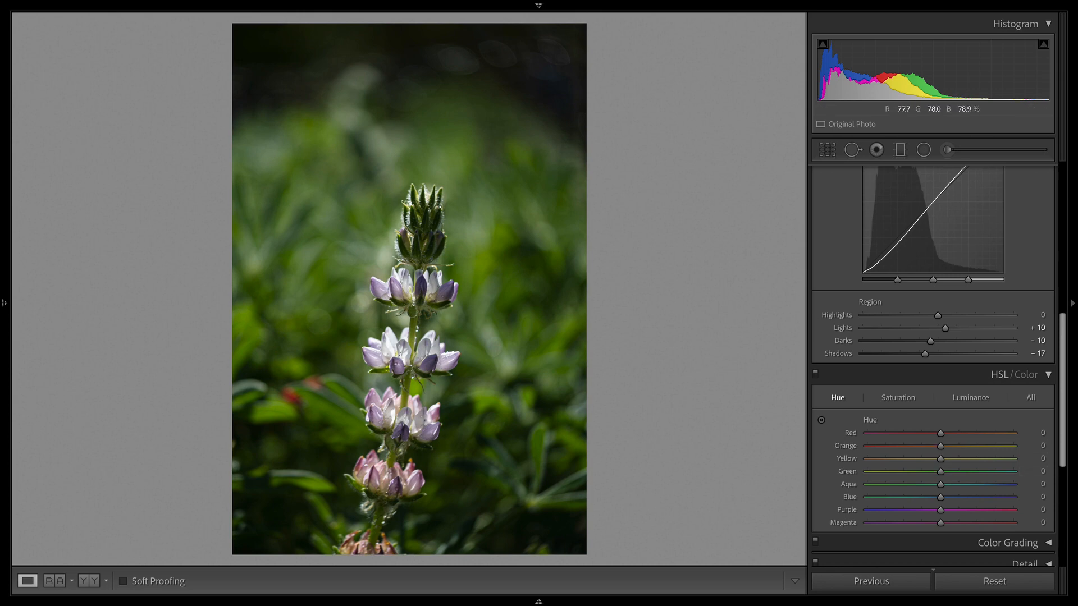
pyautogui.press('r')
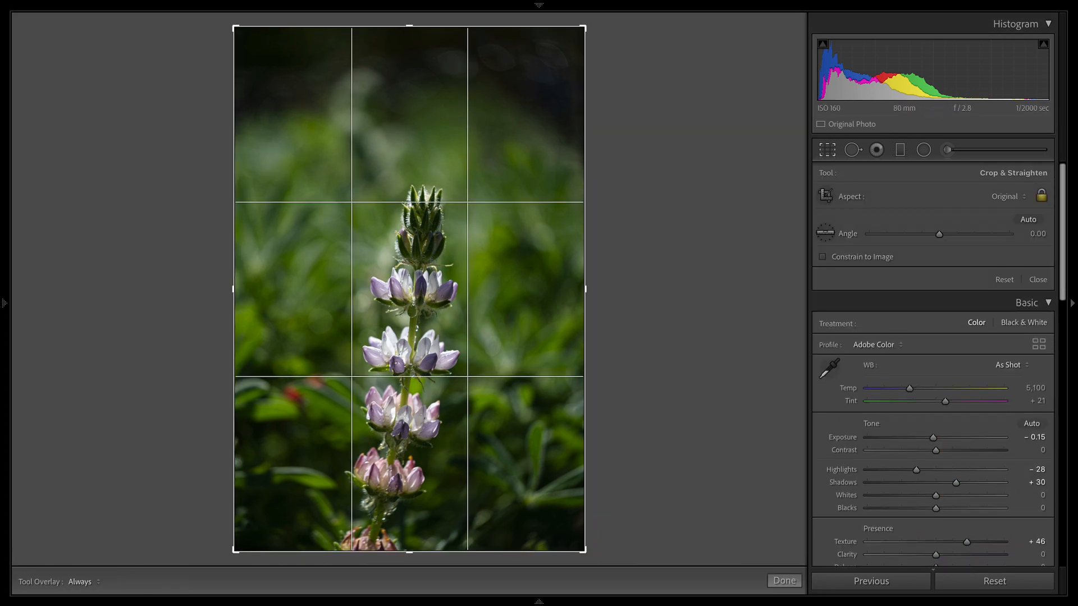
pyautogui.moveTo(409, 25); pyautogui.dragTo(409, 57)
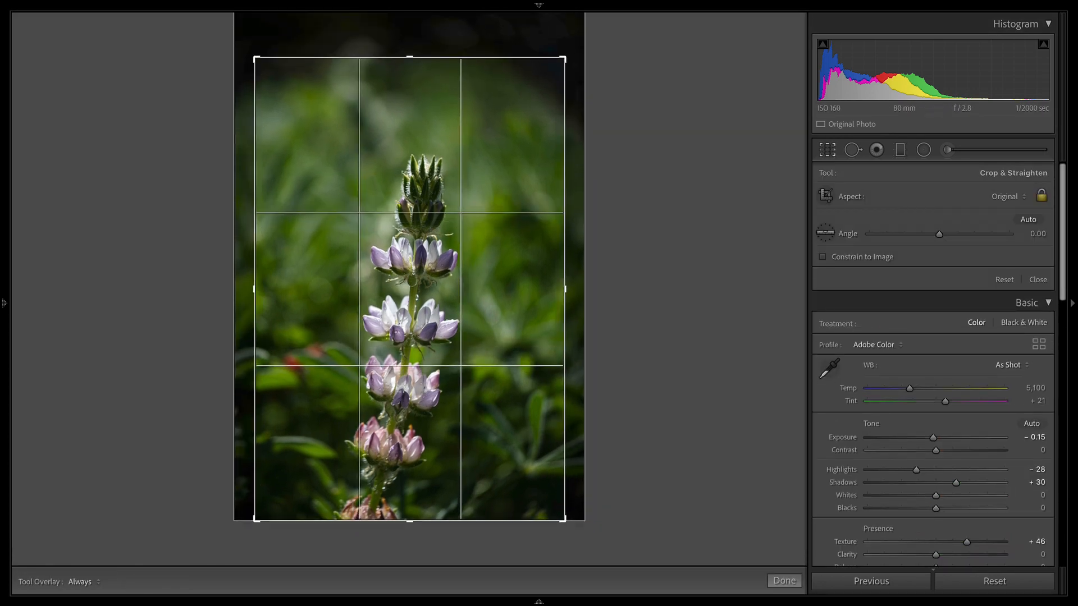
pyautogui.moveTo(409, 290); pyautogui.dragTo(405, 334)
pyautogui.moveTo(409, 57); pyautogui.dragTo(410, 70)
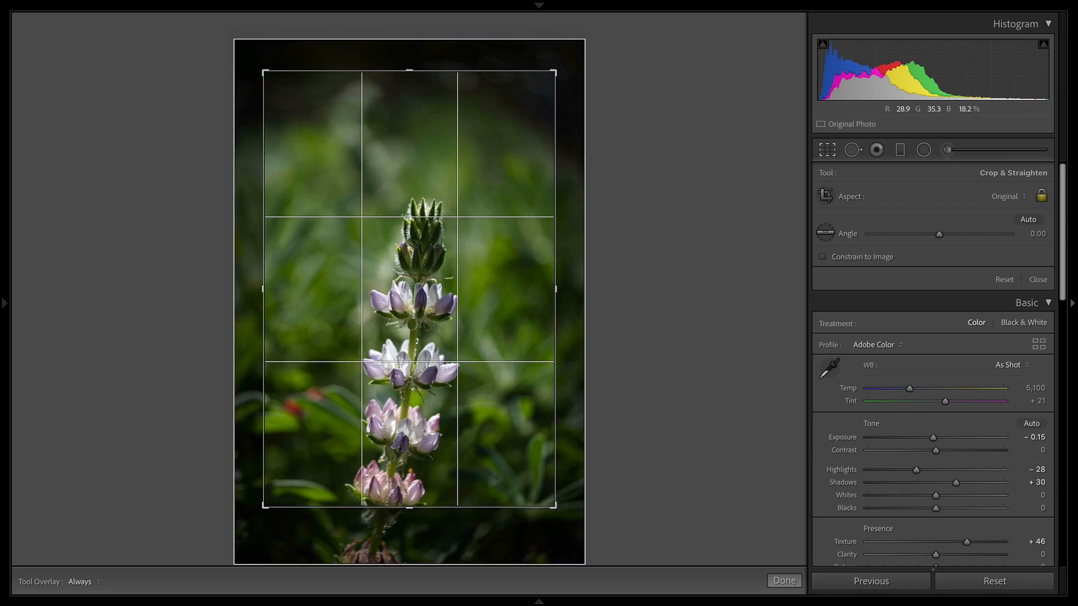
pyautogui.press('Return')
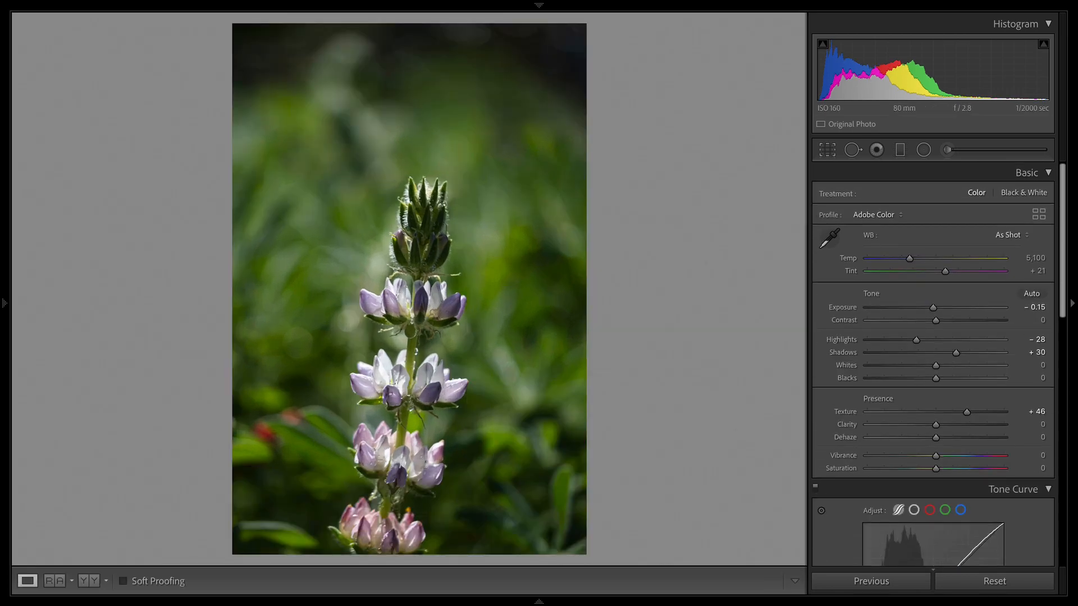
# Step: Refine the spike photo's crop slightly tighter, keeping the stem near the centre and the lowest pink blossoms just inside the bottom edge
pyautogui.press('r')
pyautogui.press('Return')
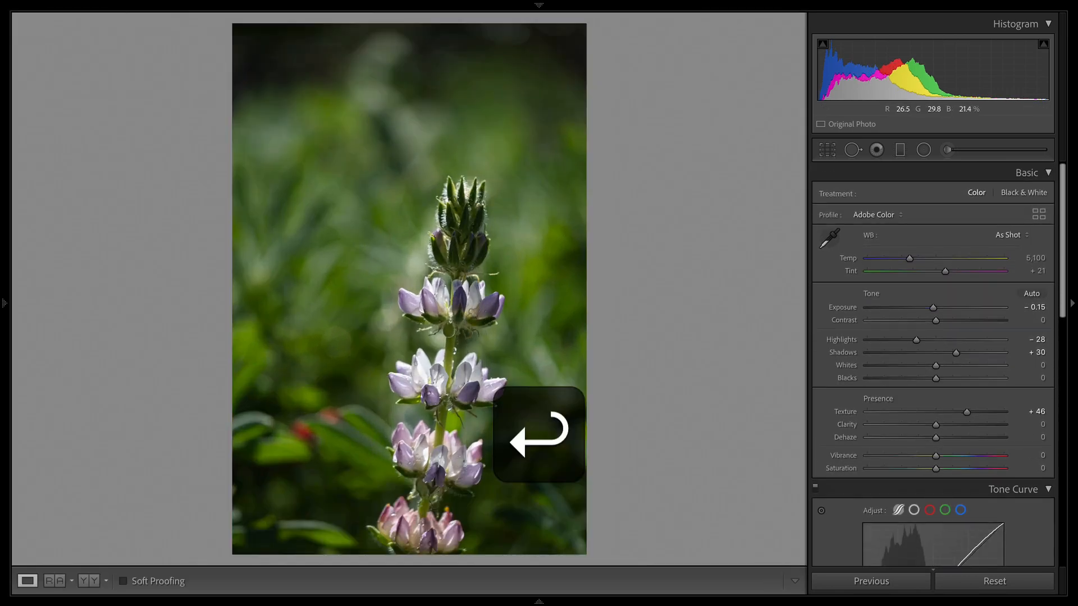
pyautogui.press('r')
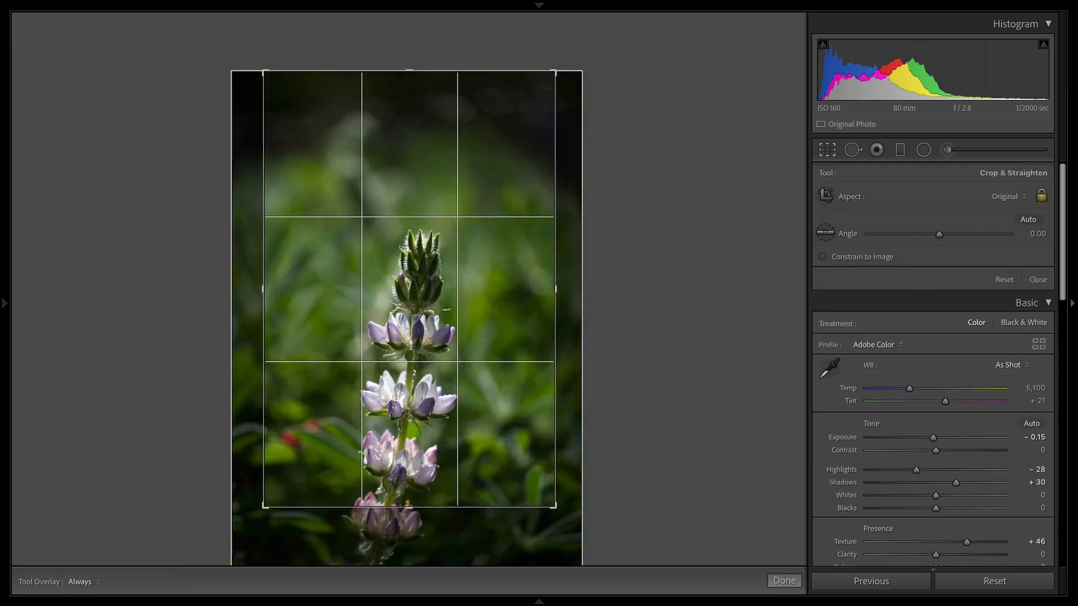
pyautogui.moveTo(409, 507); pyautogui.dragTo(410, 501)
pyautogui.press('Return')
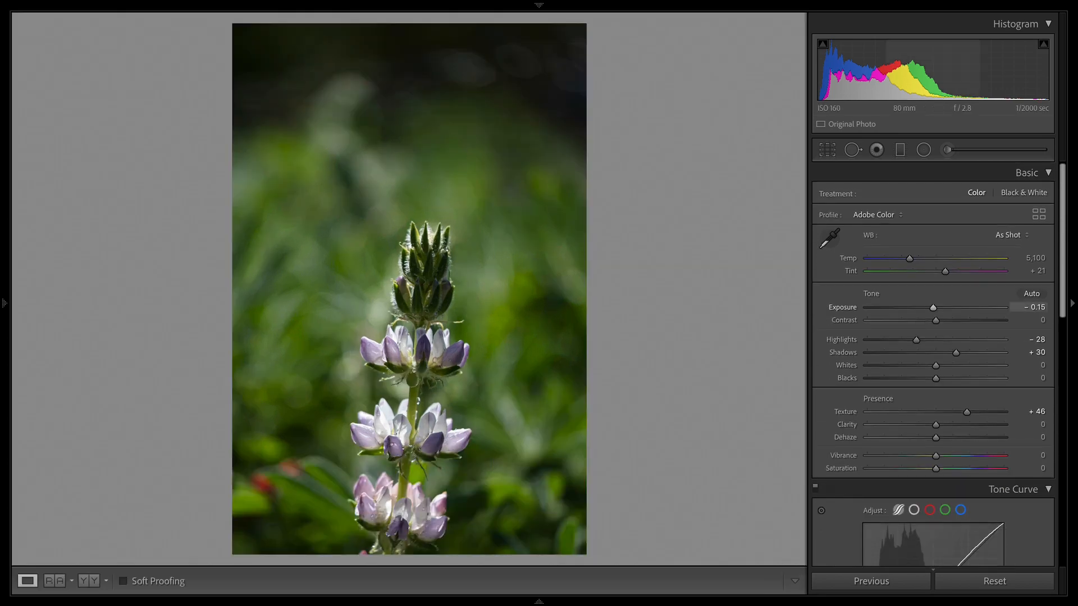
pyautogui.press('r')
pyautogui.moveTo(409, 289); pyautogui.dragTo(405, 253)
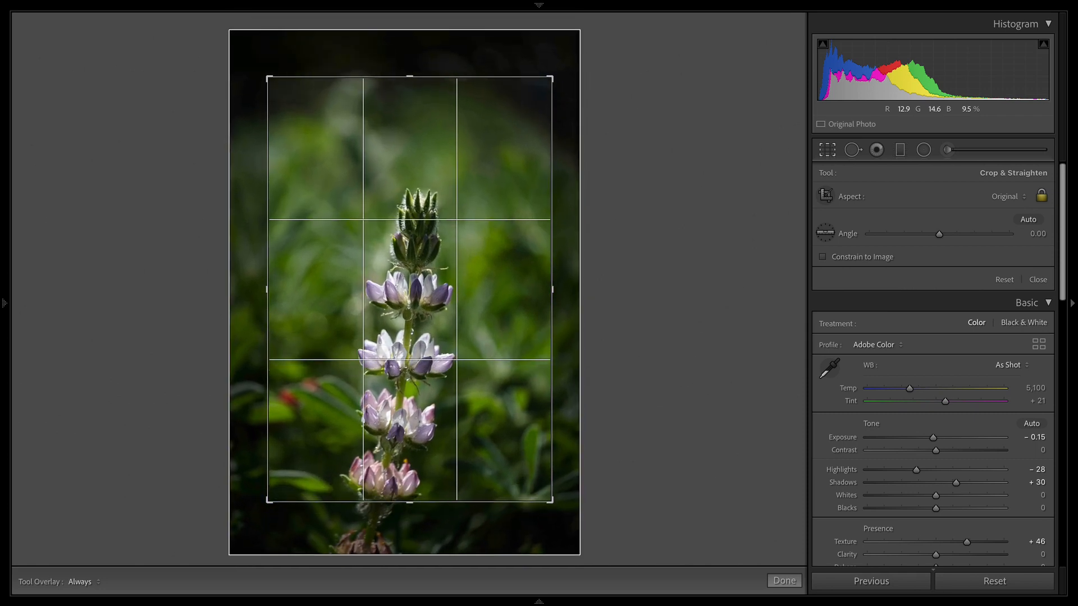
pyautogui.press('Return')
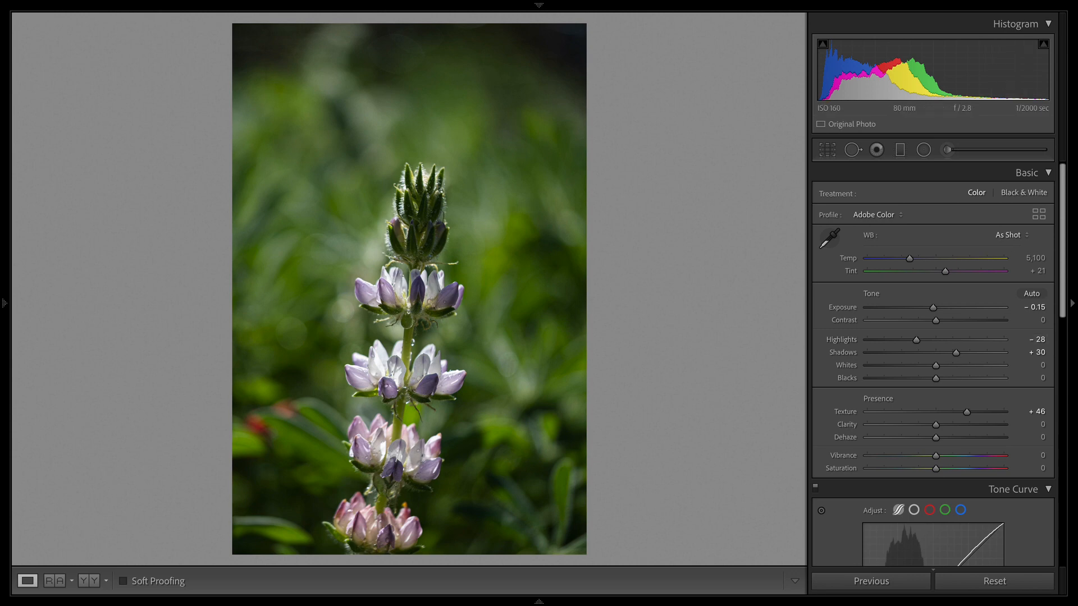
# Step: Raise the purple petals' saturation with the targeted adjustment tool to Blue +35 and Purple +73
pyautogui.scroll(-8, 954, 499)
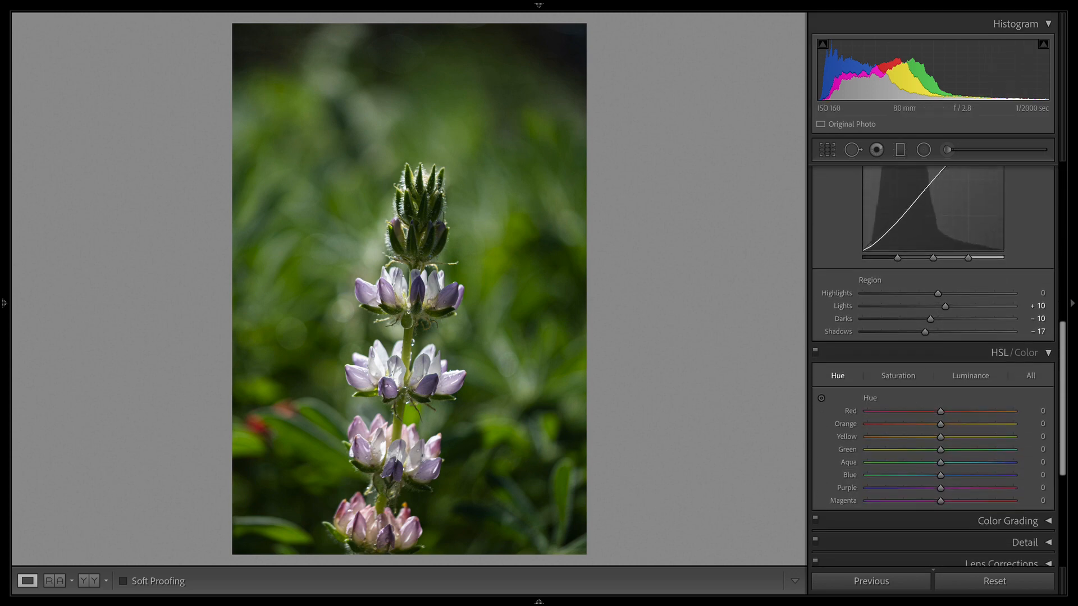
pyautogui.click(898, 375)
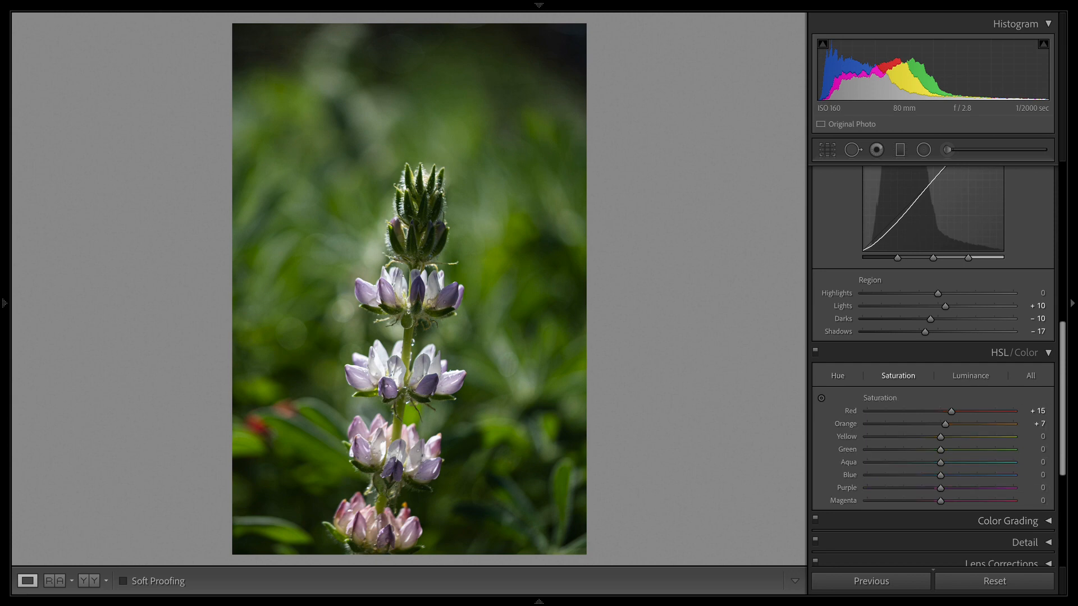
pyautogui.click(821, 398)
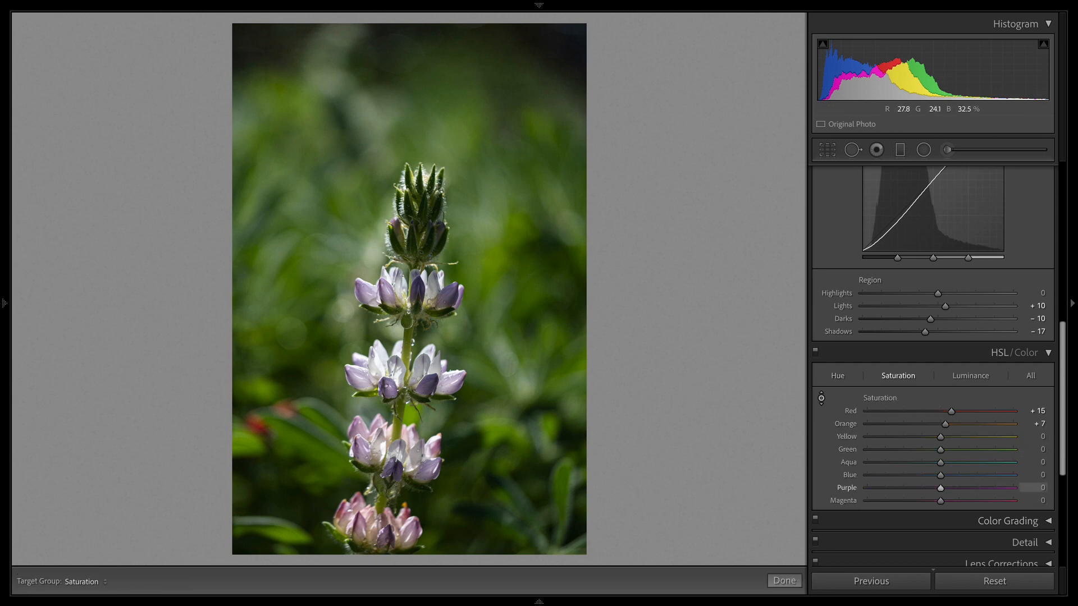
pyautogui.moveTo(428, 384); pyautogui.dragTo(428, 345)
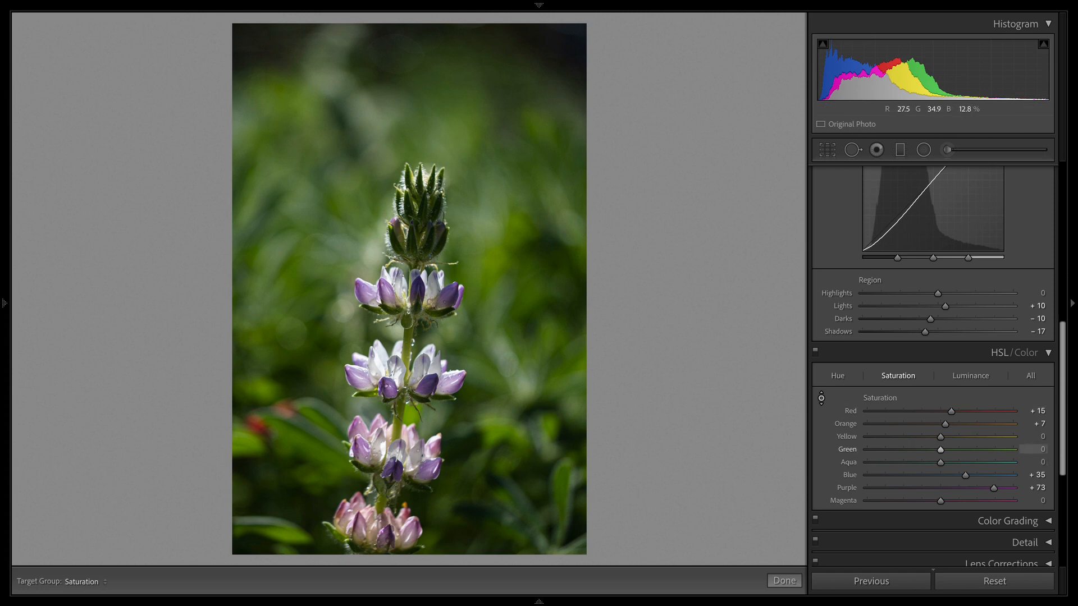
# Step: Try muting the green background's saturation to Yellow -9 and Green -33, and undo it
pyautogui.moveTo(505, 235)
pyautogui.mouseDown()
pyautogui.moveTo(505, 248)
pyautogui.moveTo(505, 211)
pyautogui.moveTo(505, 265)
pyautogui.moveTo(505, 240)
pyautogui.mouseUp()
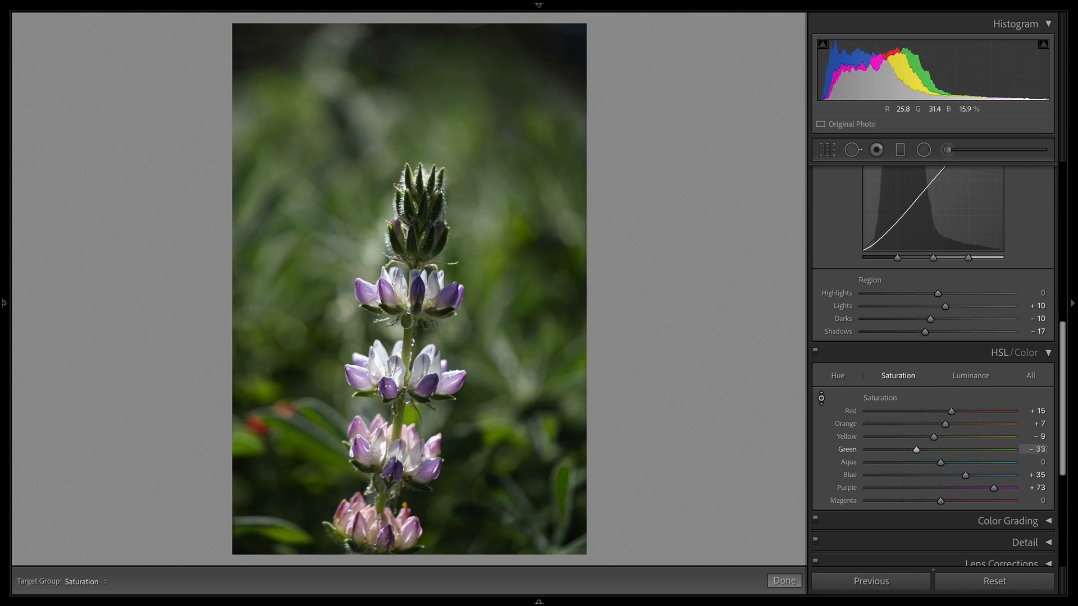
pyautogui.press('super+z')
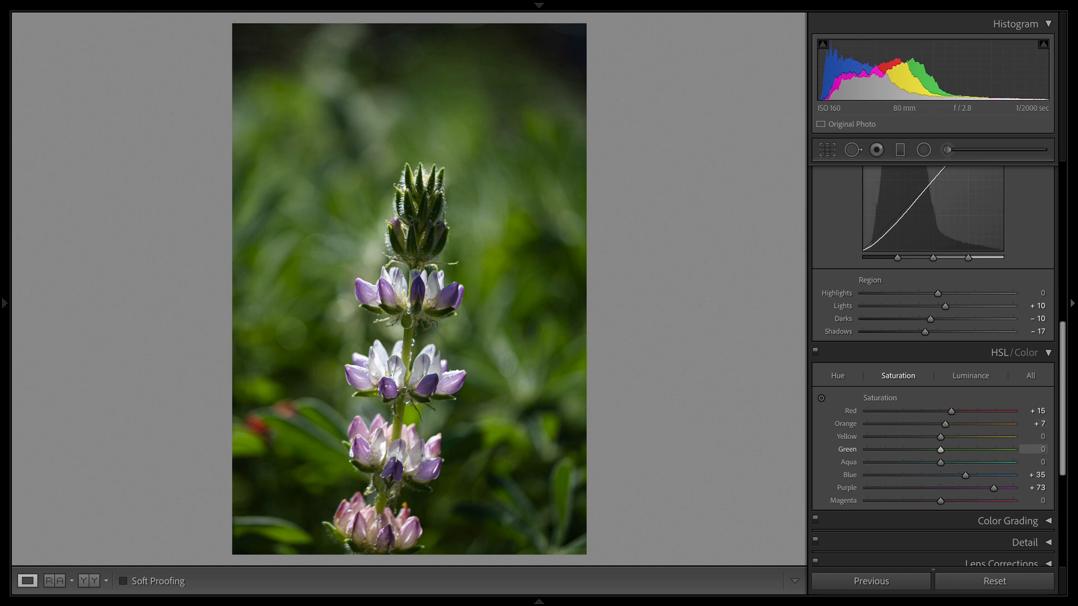
# Step: Set the spike photo's Purple saturation to +86 and its Magenta saturation to +36
pyautogui.moveTo(993, 487); pyautogui.dragTo(1001, 487)
pyautogui.moveTo(940, 501); pyautogui.dragTo(1000, 501)
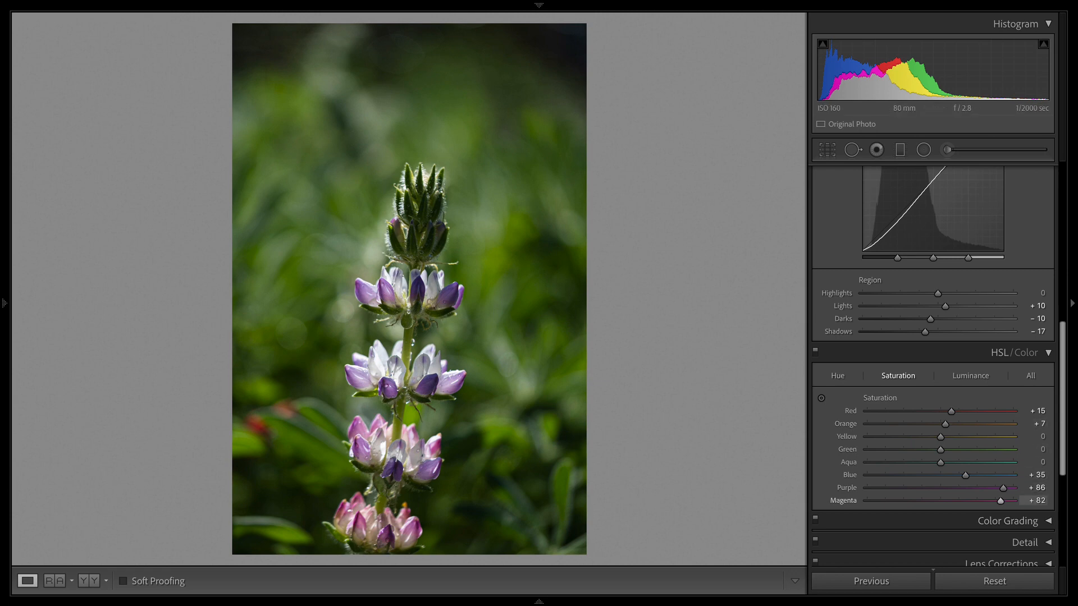
pyautogui.moveTo(1000, 501); pyautogui.dragTo(966, 500)
# Step: Set the spike photo's tone to Highlights -71, Shadows +50 and Whites +1
pyautogui.scroll(6, 932, 365)
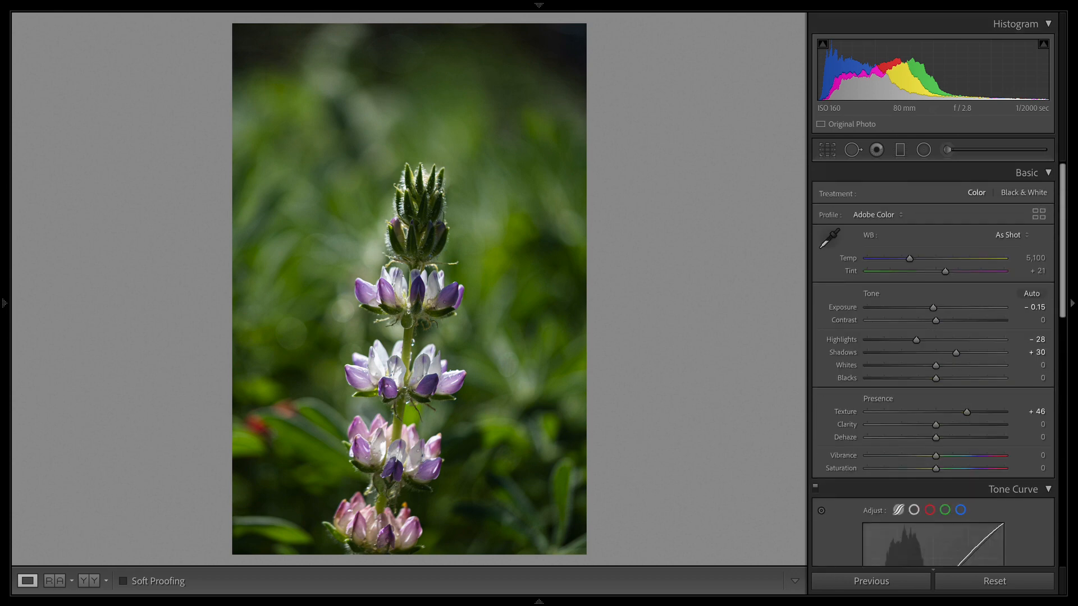
pyautogui.moveTo(956, 352); pyautogui.dragTo(886, 339)
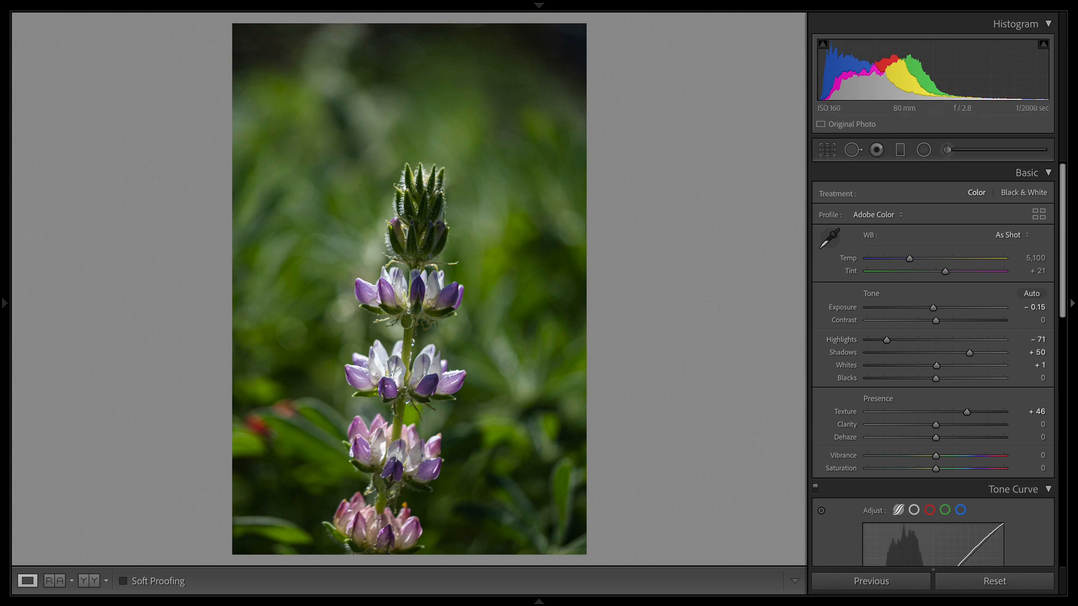
# Step: Add a post-crop vignette to the spike photo with Amount -30 and Feather 99
pyautogui.scroll(-10, 933, 359)
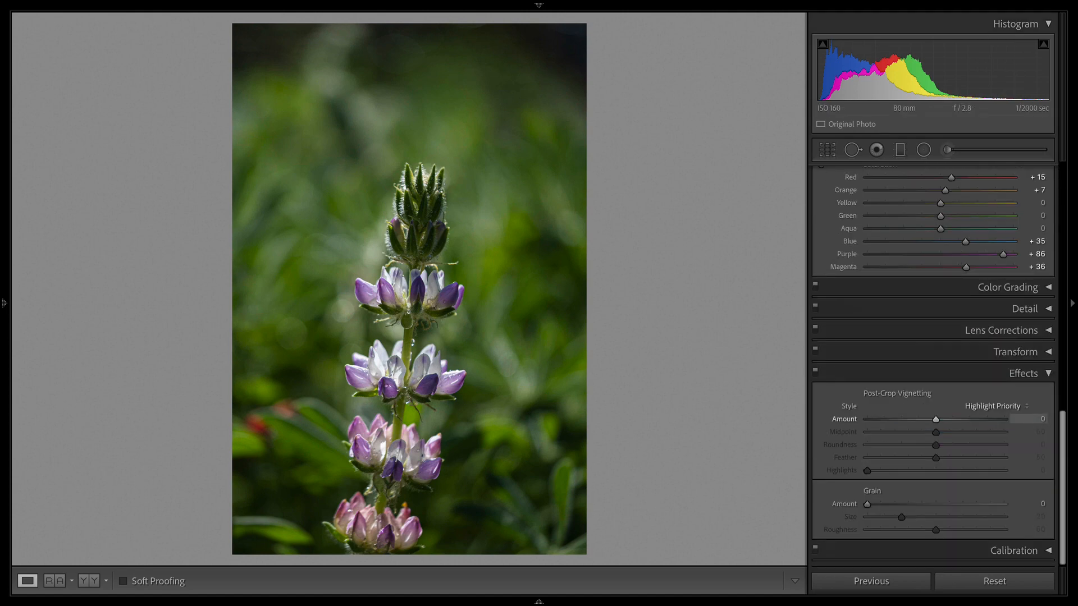
pyautogui.moveTo(935, 419); pyautogui.dragTo(915, 419)
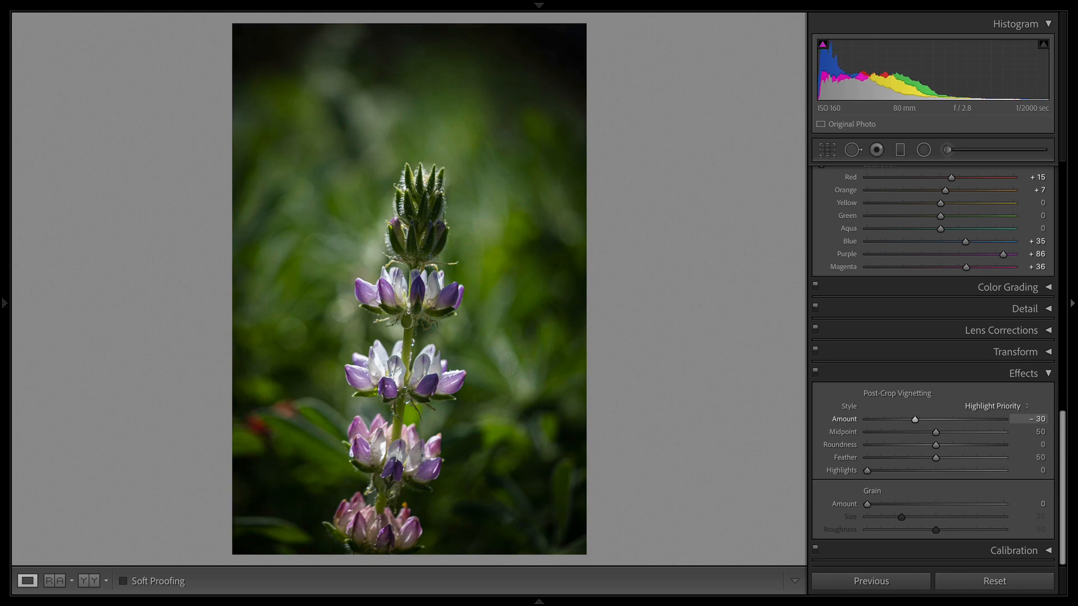
pyautogui.moveTo(936, 458); pyautogui.dragTo(1001, 458)
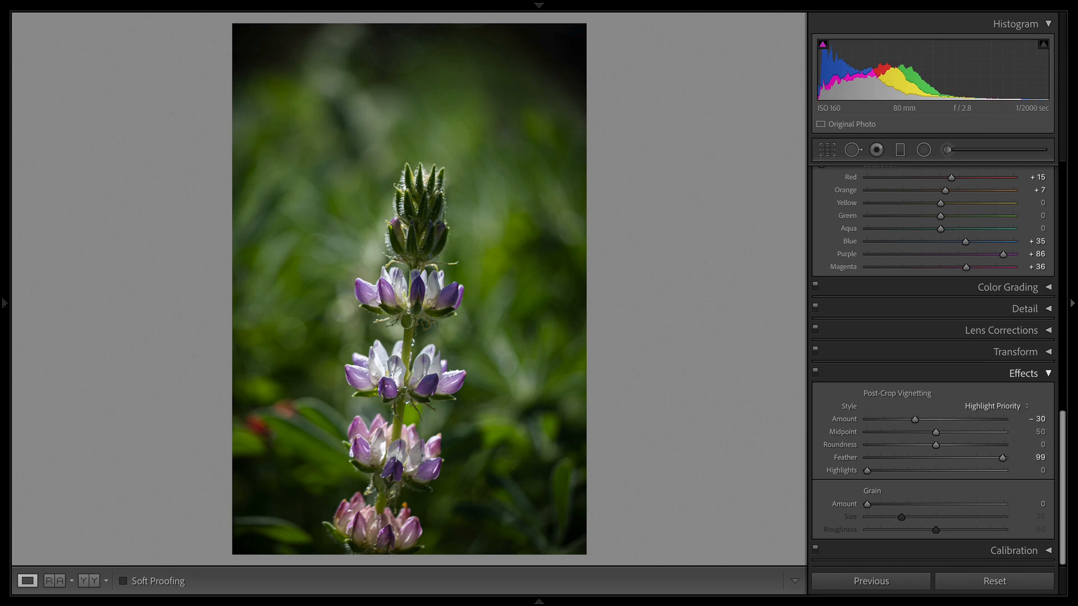
# Step: Try Clarity +100 on the flower spike photo, and reset it to 0
pyautogui.scroll(3, 933, 368)
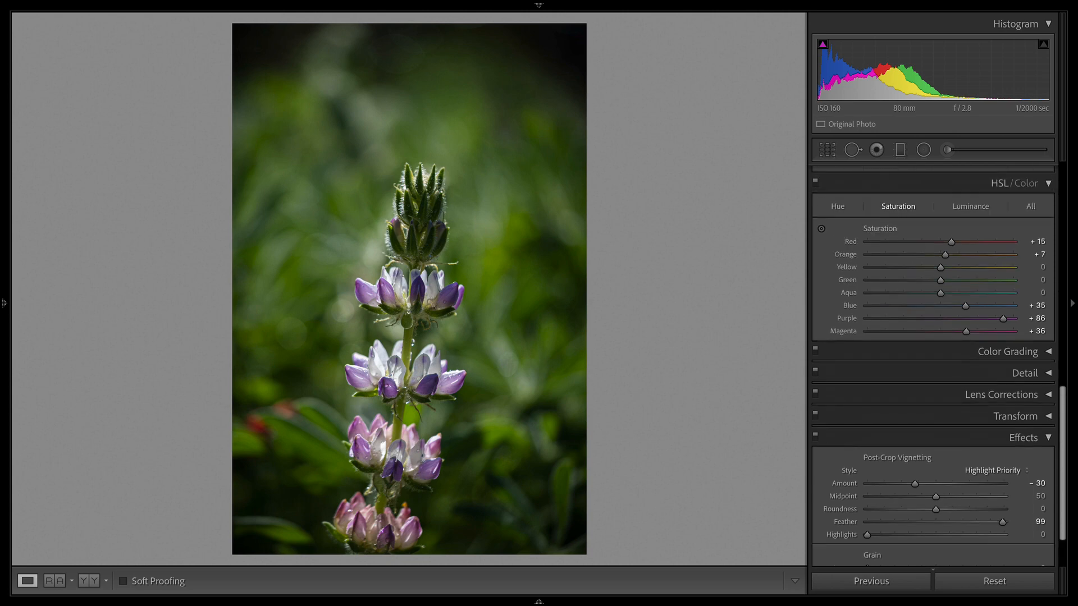
pyautogui.scroll(20, 932, 369)
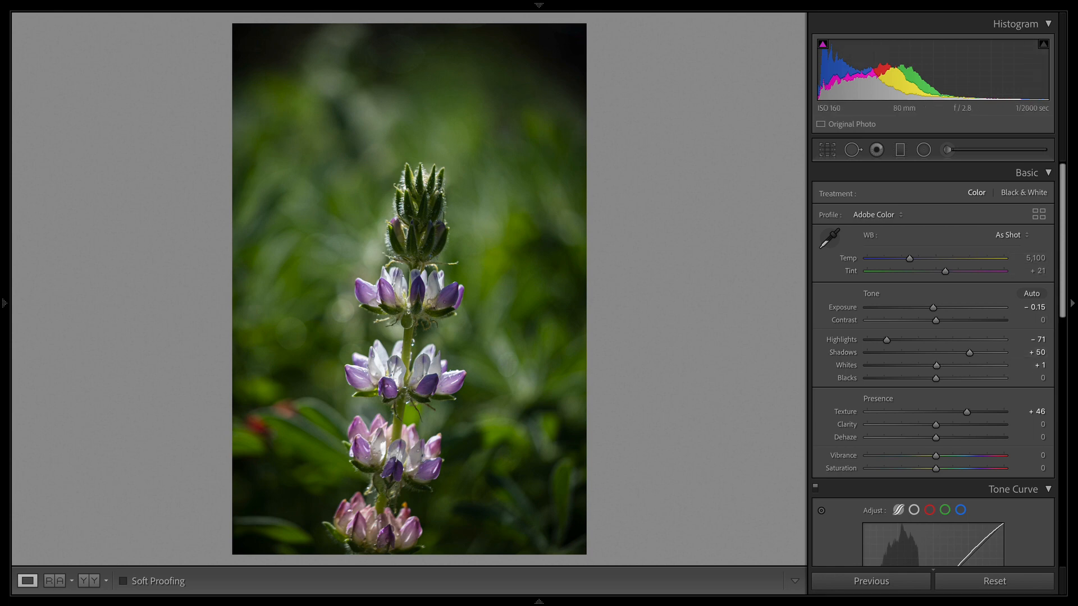
pyautogui.scroll(-3, 933, 364)
pyautogui.scroll(1, 933, 365)
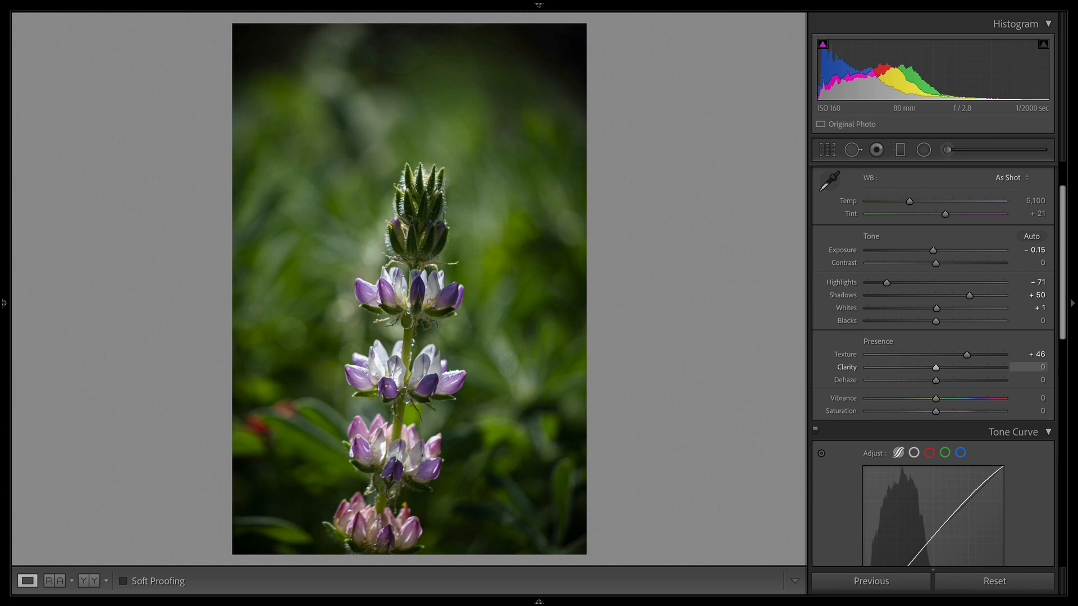
pyautogui.write('100')
pyautogui.press('Return')
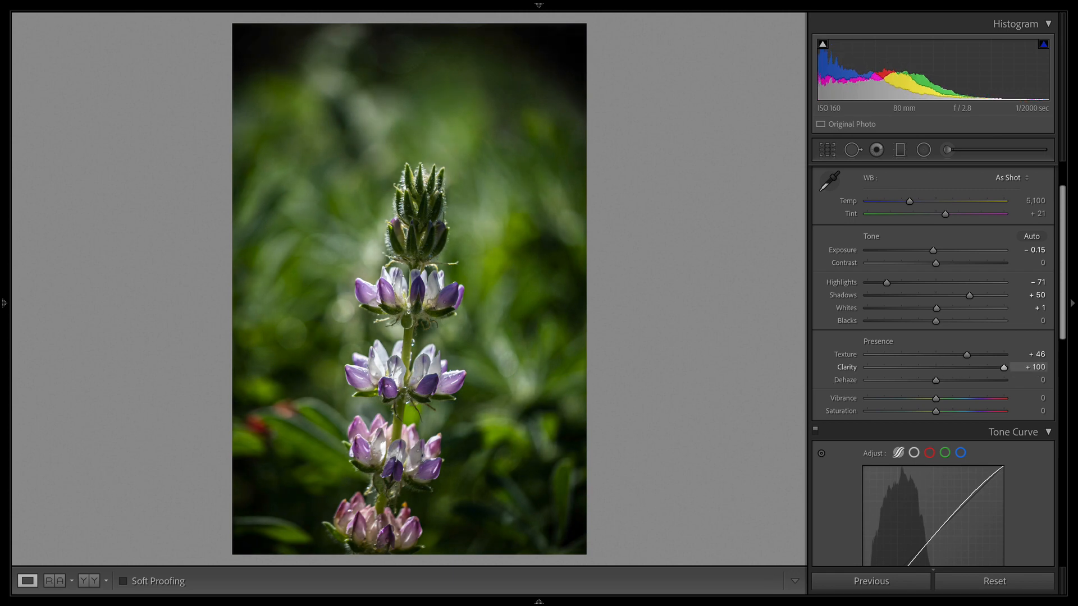
pyautogui.moveTo(1003, 368)
pyautogui.mouseDown()
pyautogui.moveTo(934, 367)
pyautogui.moveTo(1003, 367)
pyautogui.mouseUp()
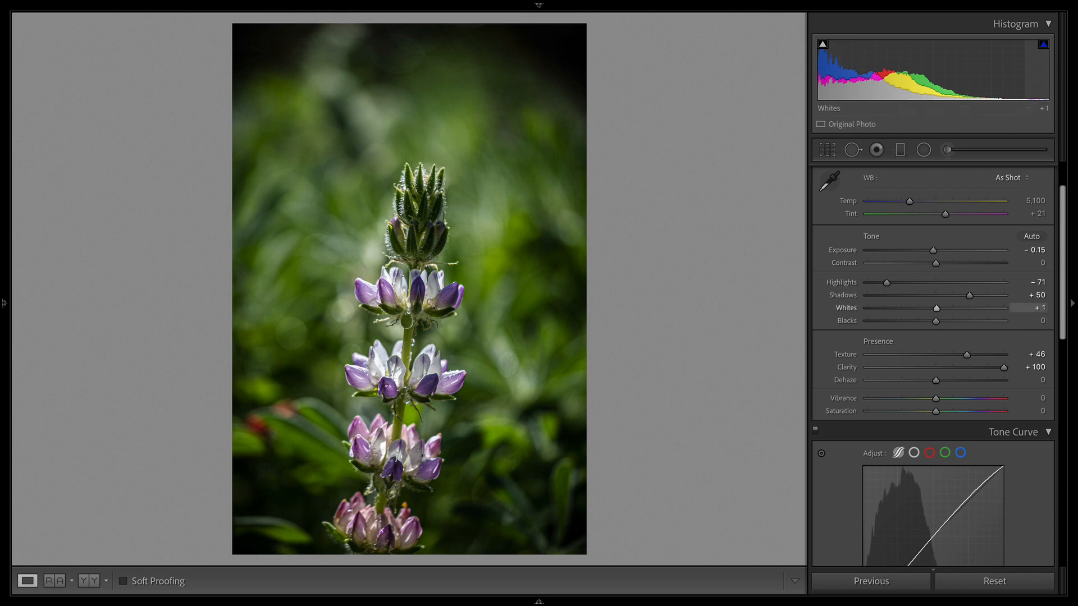
pyautogui.doubleClick(1003, 367)
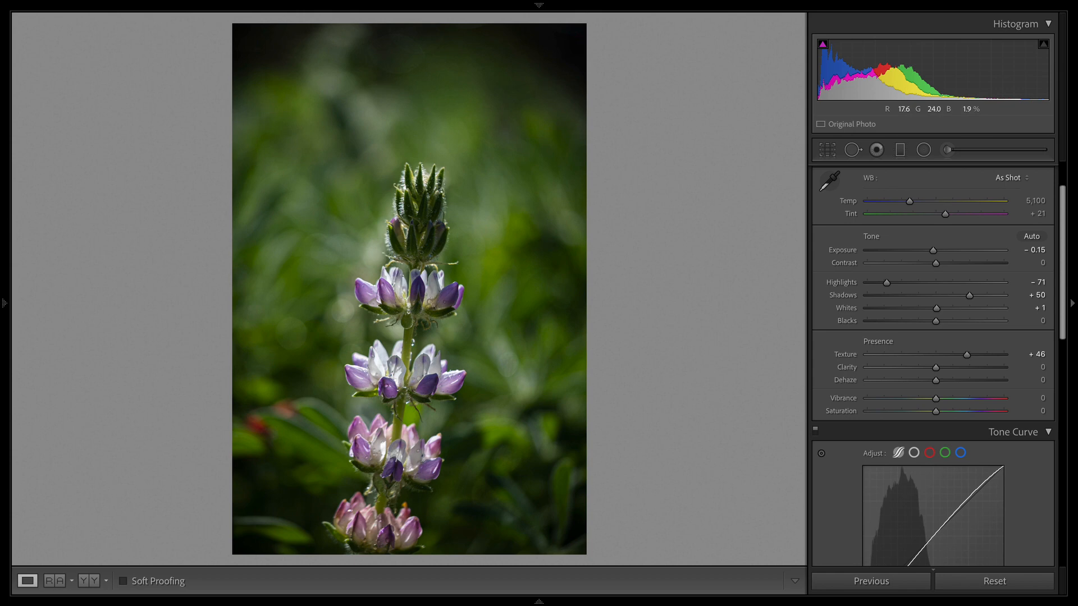
# Step: Open the yellow sunflower-like bloom photo, the first in the filmstrip, and paste the copied settings onto it
pyautogui.press('F6')
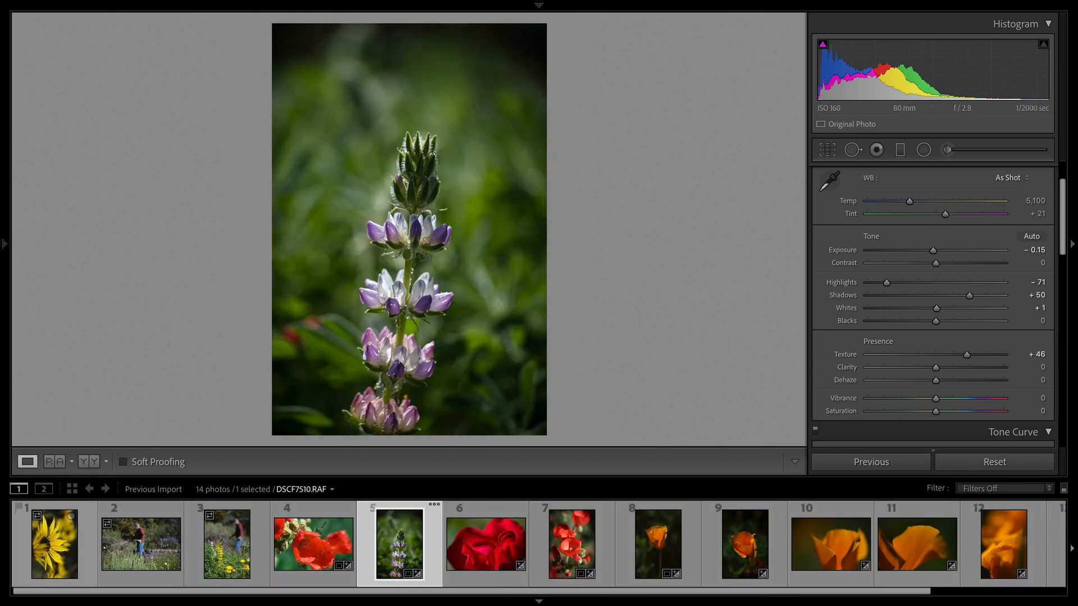
pyautogui.click(54, 543)
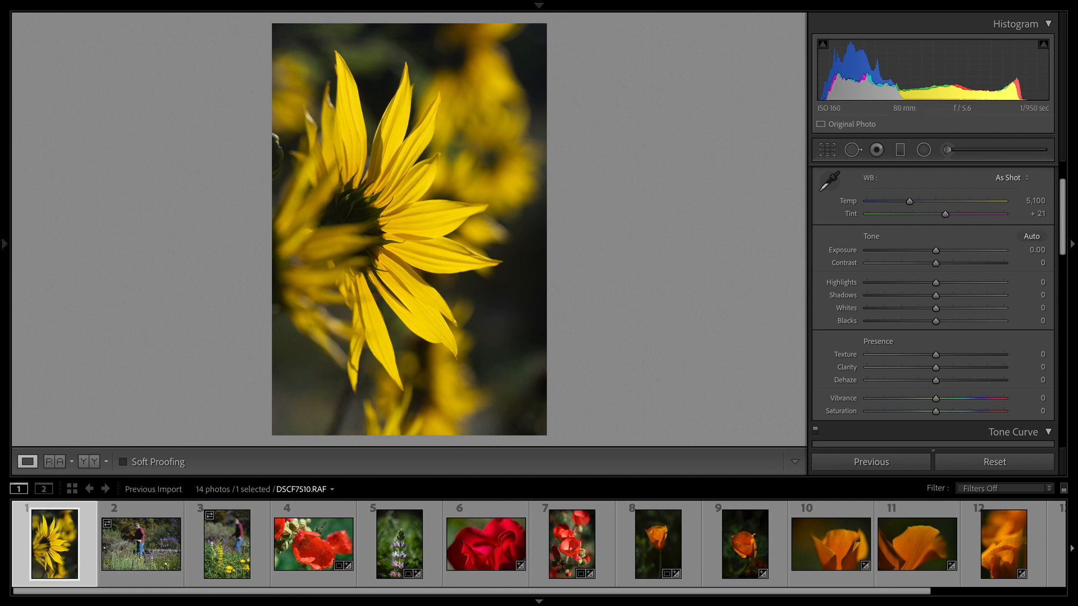
pyautogui.press('super+v')
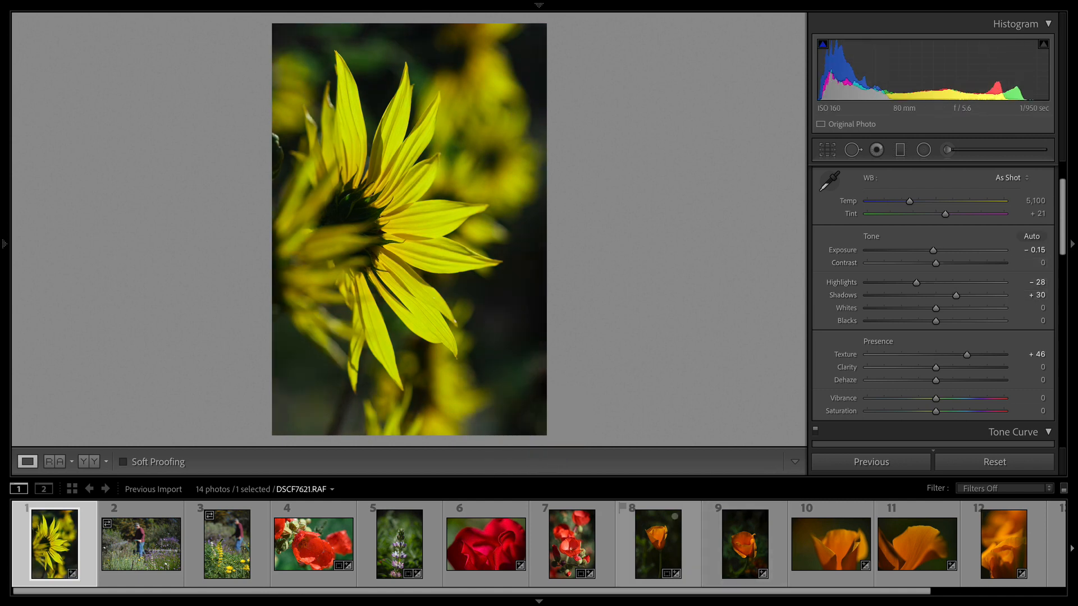
pyautogui.moveTo(524, 603)
pyautogui.moveTo(524, 587)
pyautogui.mouseDown()
pyautogui.moveTo(565, 506)
pyautogui.moveTo(542, 586)
pyautogui.moveTo(486, 587)
pyautogui.moveTo(522, 586)
pyautogui.mouseUp()
pyautogui.press('F6')
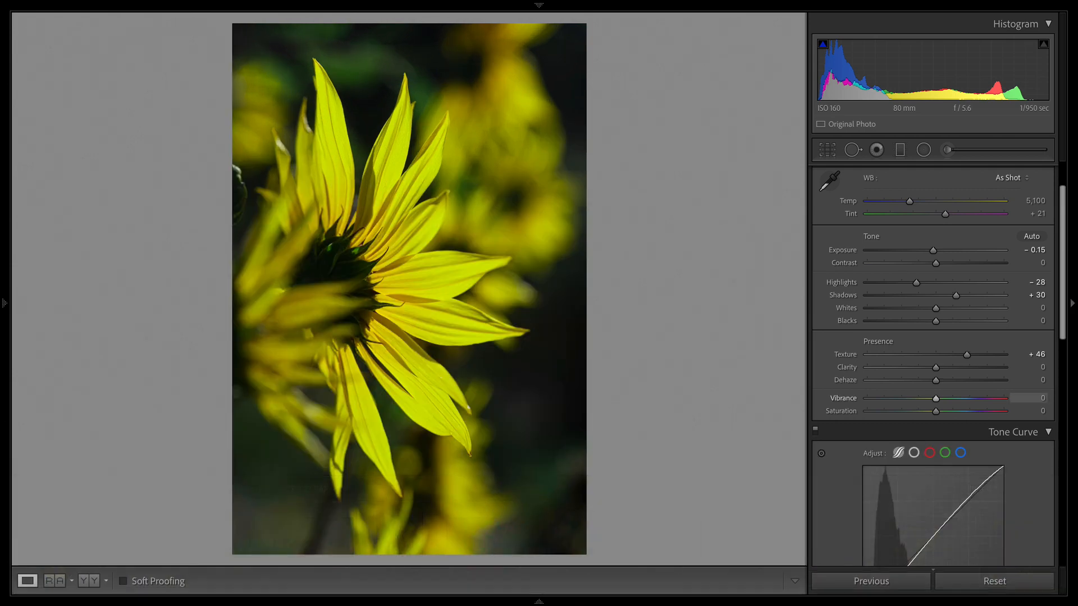
# Step: Reset the yellow flower photo's Red and Orange saturation and its Yellow hue to 0
pyautogui.scroll(-5, 933, 365)
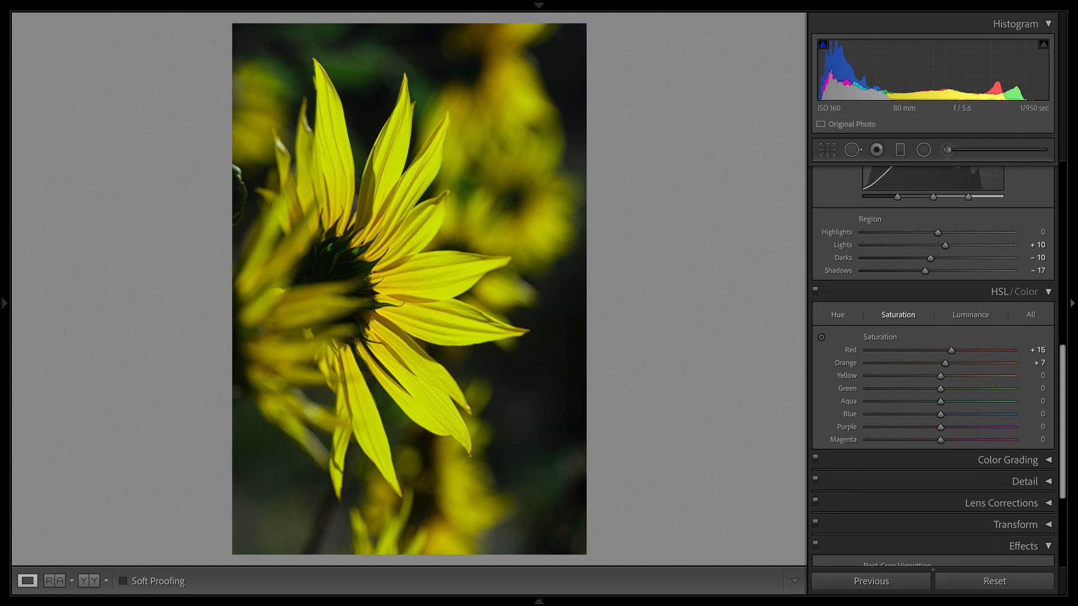
pyautogui.doubleClick(951, 350)
pyautogui.doubleClick(945, 363)
pyautogui.click(838, 314)
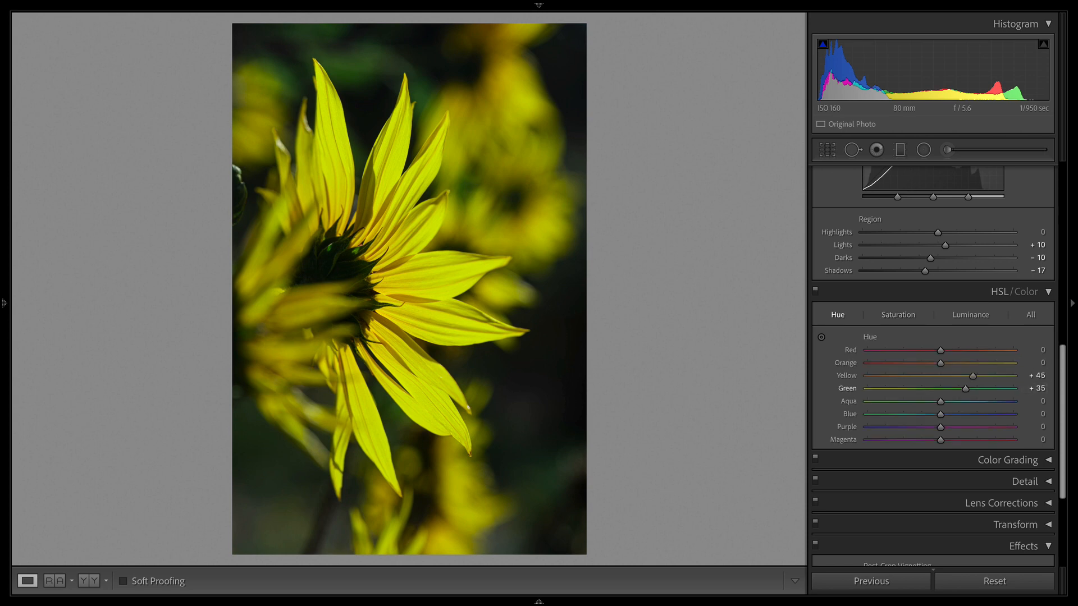
pyautogui.doubleClick(954, 375)
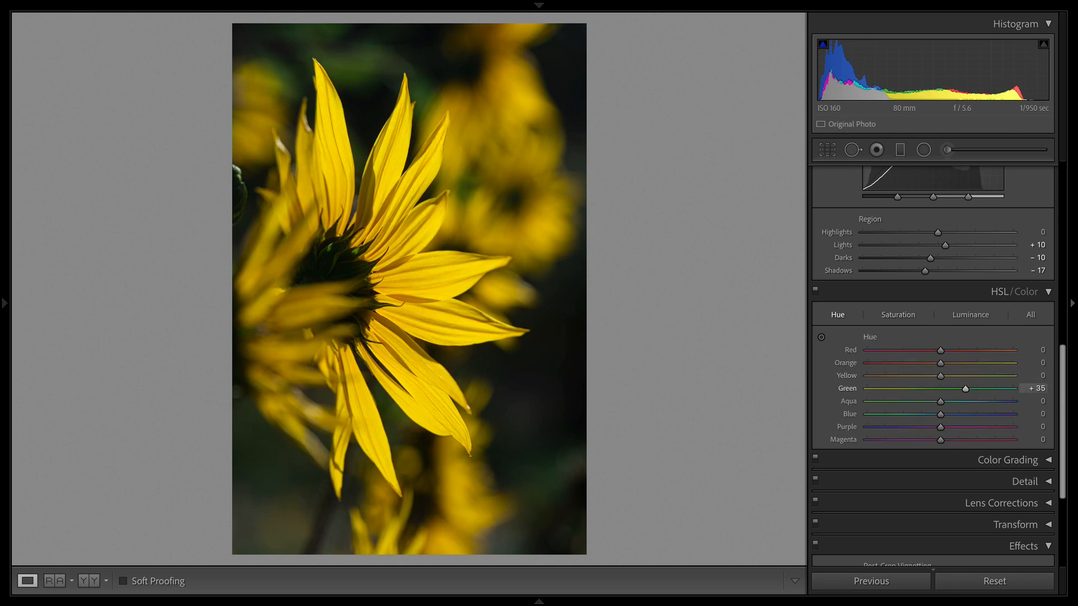
# Step: Reset the yellow flower photo's Green hue to 0 and lower its Exposure to -0.40
pyautogui.doubleClick(955, 388)
pyautogui.scroll(8, 933, 365)
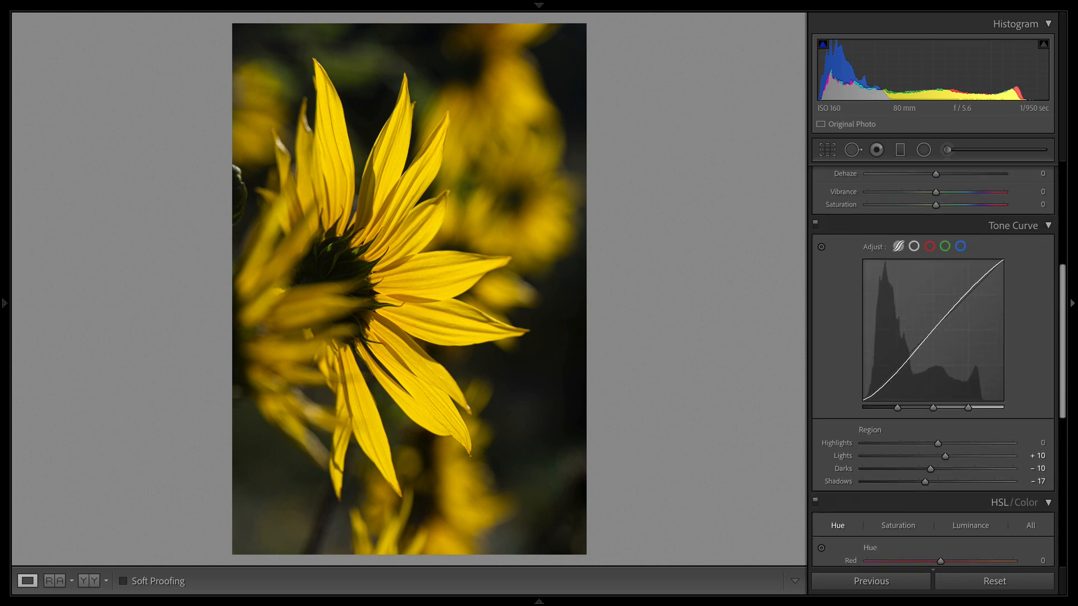
pyautogui.scroll(6, 933, 365)
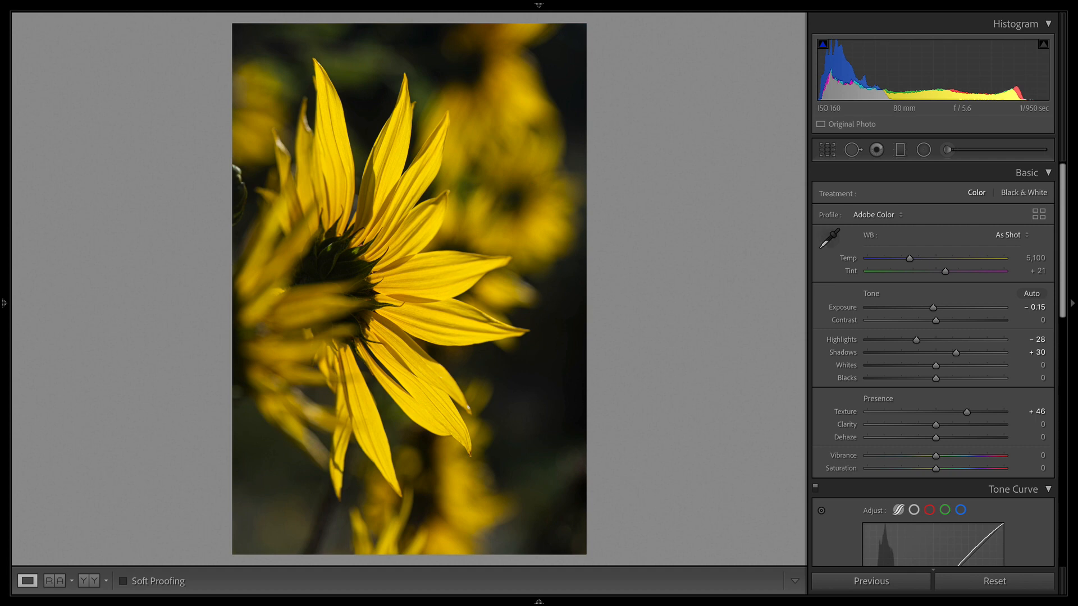
pyautogui.moveTo(933, 308); pyautogui.dragTo(924, 307)
# Step: Shape the yellow flower photo's tone curve with Lights +48, Darks -62 and Highlights about -30
pyautogui.scroll(-3, 932, 365)
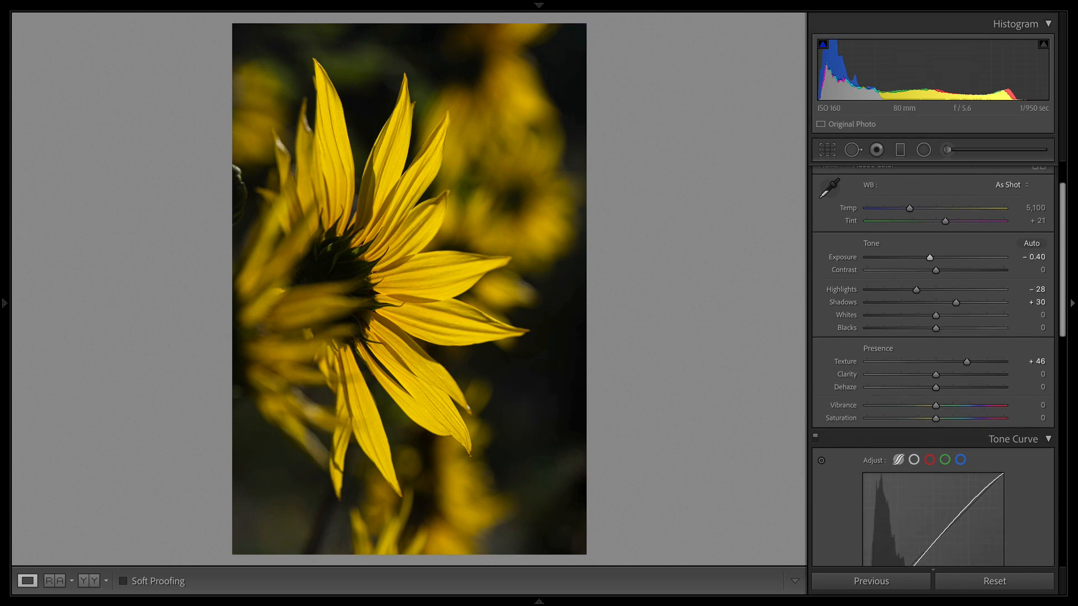
pyautogui.moveTo(951, 420); pyautogui.dragTo(908, 477)
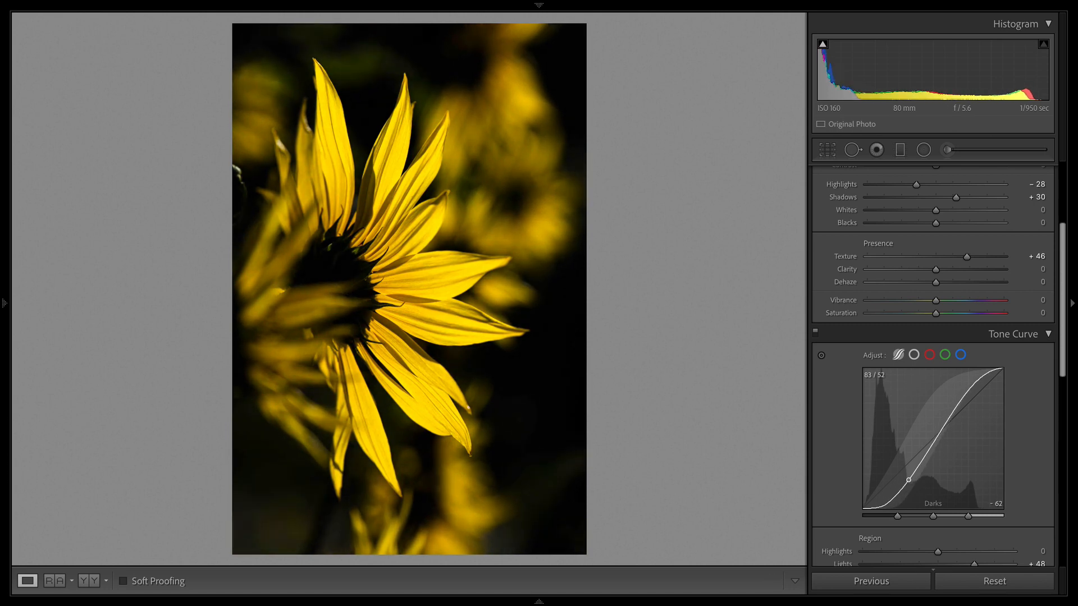
pyautogui.moveTo(987, 369); pyautogui.dragTo(987, 374)
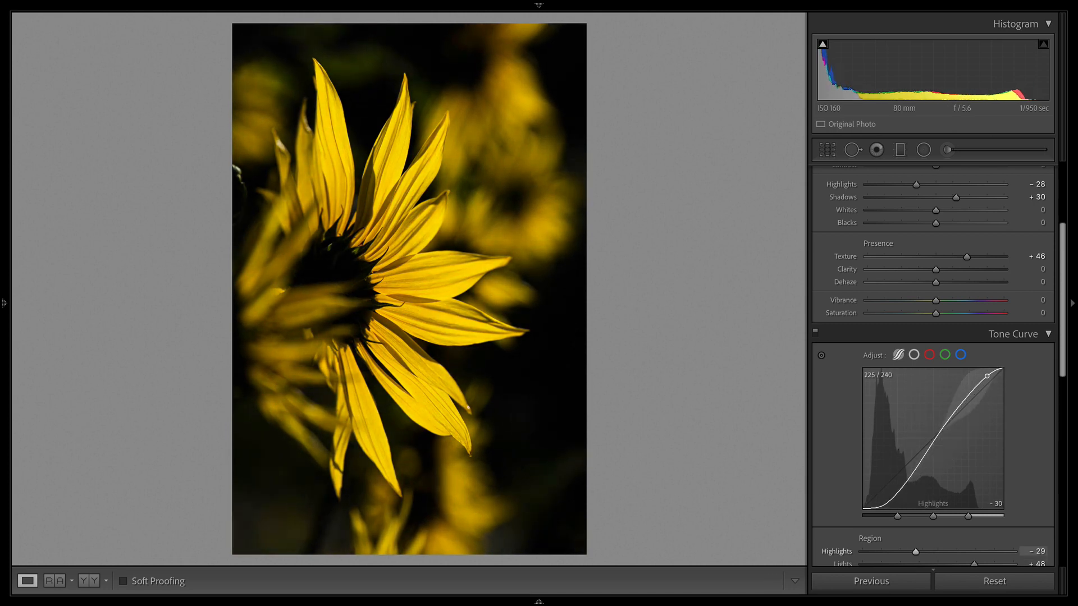
# Step: Set the yellow flower photo's Highlights to -36, Whites to -39, Blacks to -27 and Clarity to +23
pyautogui.scroll(3, 933, 365)
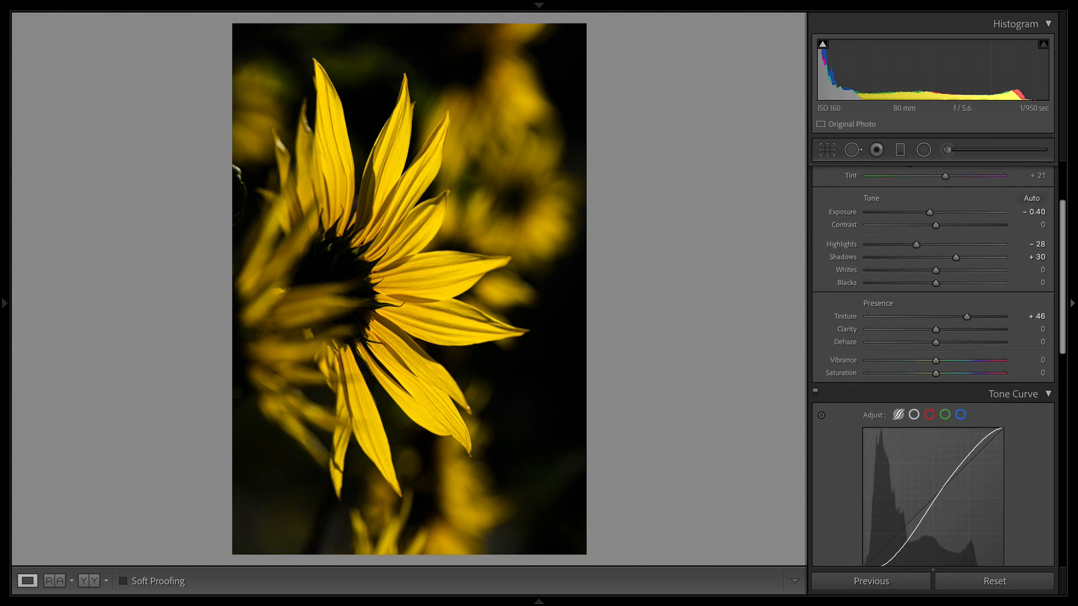
pyautogui.moveTo(935, 277); pyautogui.dragTo(910, 252)
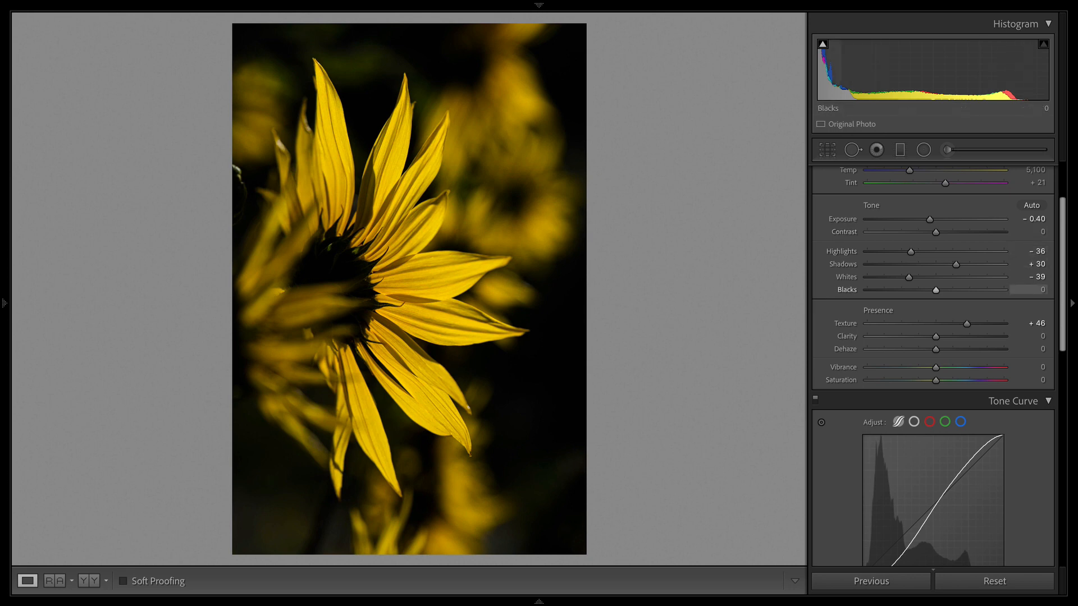
pyautogui.moveTo(927, 290)
pyautogui.mouseDown()
pyautogui.moveTo(894, 290)
pyautogui.moveTo(907, 290)
pyautogui.mouseUp()
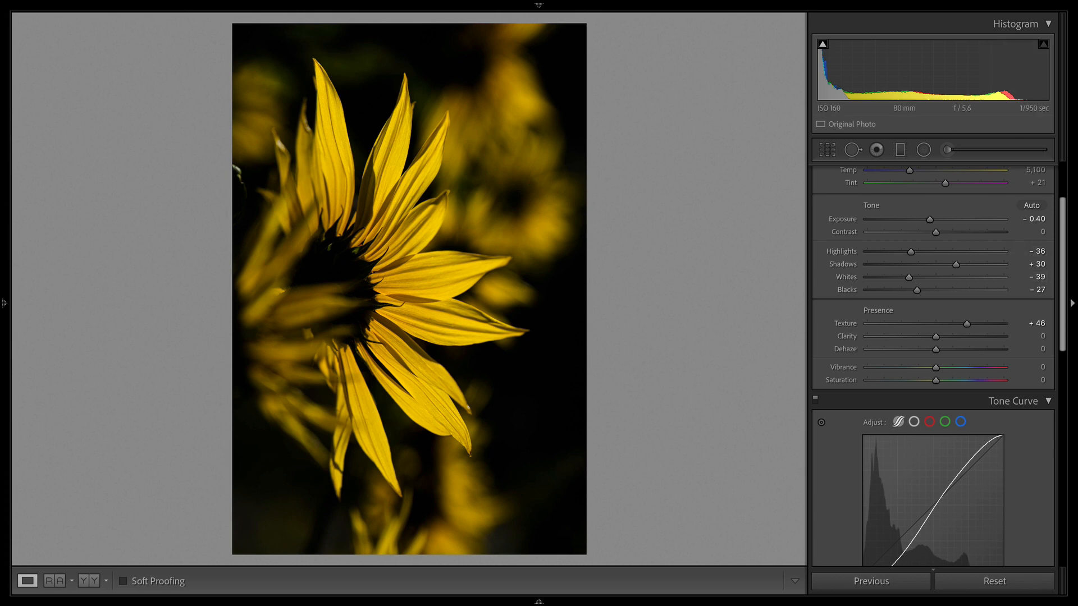
pyautogui.moveTo(935, 336)
pyautogui.mouseDown()
pyautogui.moveTo(1003, 336)
pyautogui.moveTo(936, 336)
pyautogui.moveTo(981, 336)
pyautogui.moveTo(948, 336)
pyautogui.mouseUp()
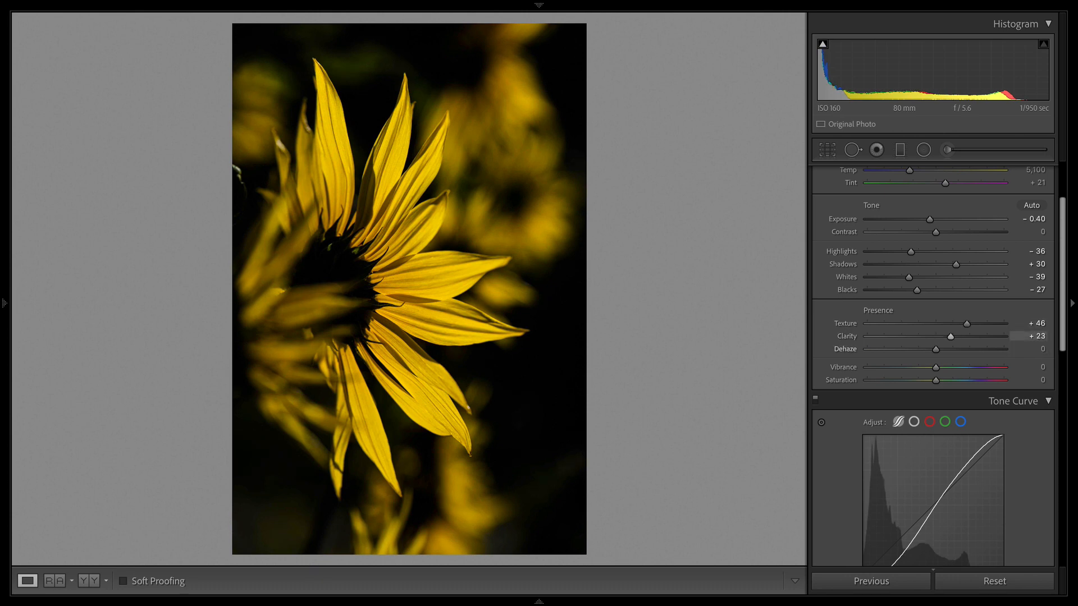
# Step: Compare the yellow flower photo with its unedited version and review the next two photos of the man watering the garden
pyautogui.press('\\')
pyautogui.press('\\')
pyautogui.press('\\')
pyautogui.press('\\')
pyautogui.press('Right')
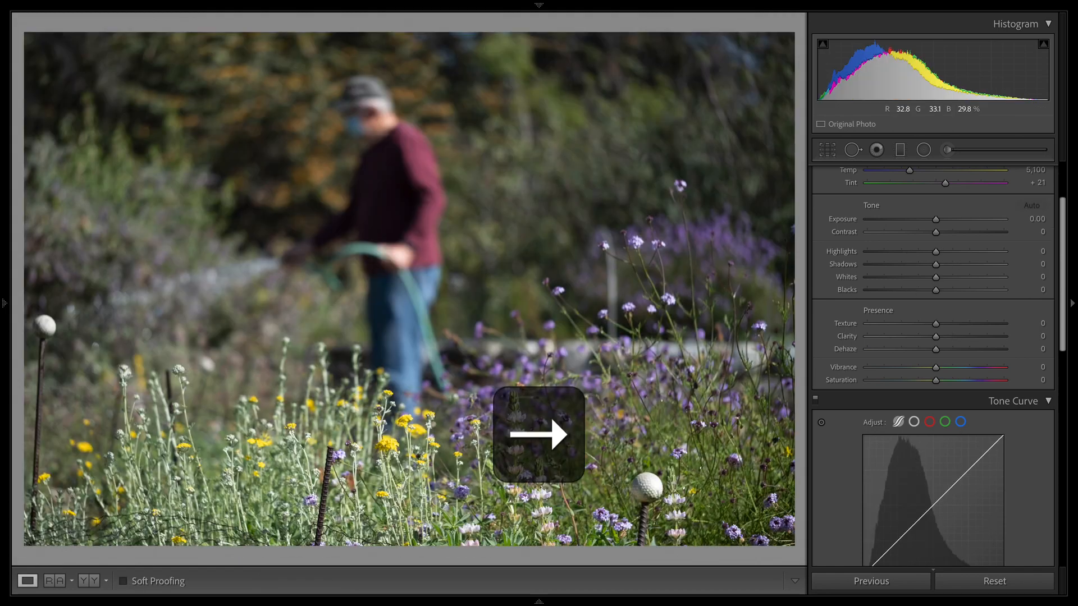
pyautogui.press('Right')
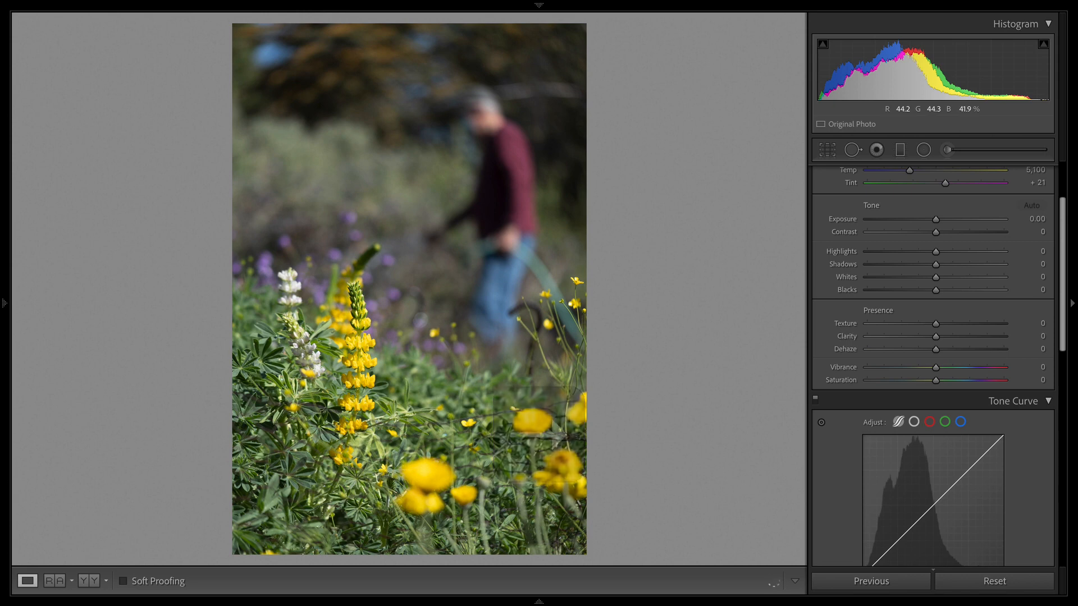
pyautogui.press('Left')
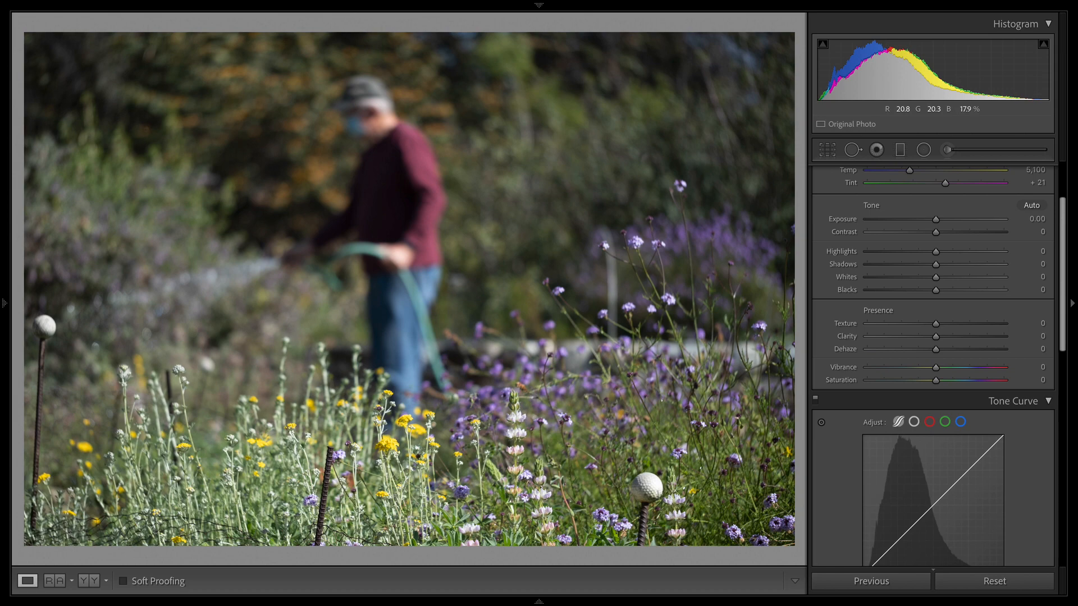
pyautogui.press('Left')
pyautogui.press('Right')
pyautogui.press('Left')
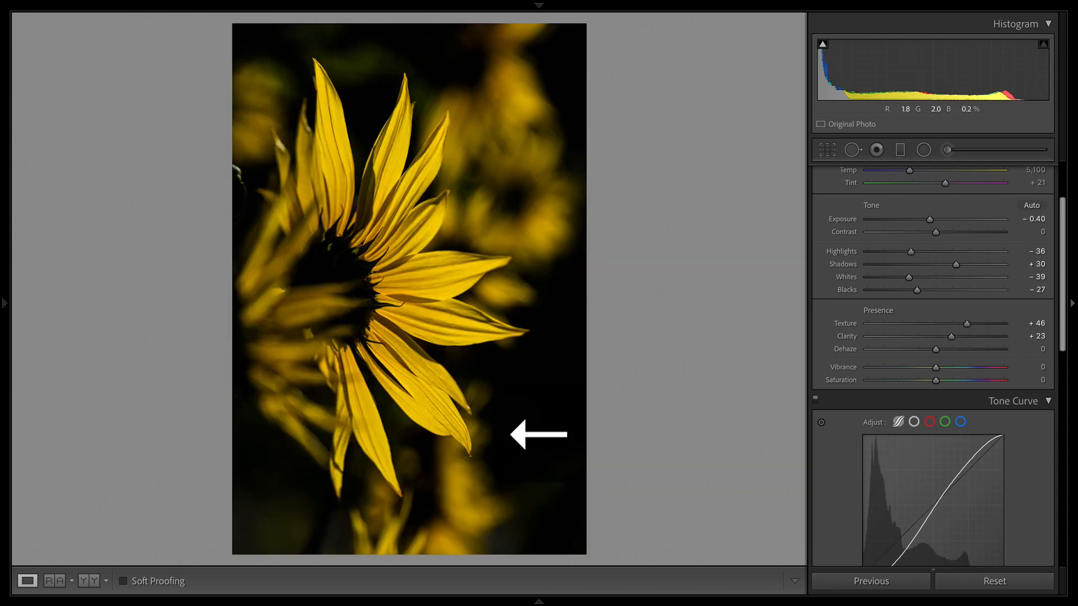
pyautogui.press('Right')
pyautogui.press('Right')
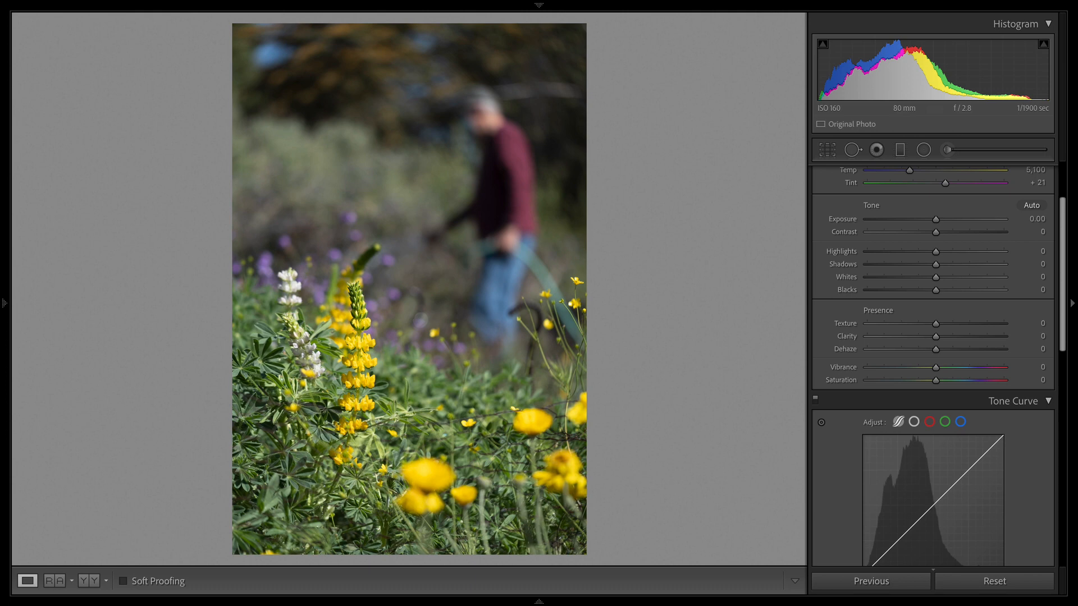
# Step: Open the horizontal photo of the man watering and crop it at the original aspect to exclude the ball-topped post at its left edge
pyautogui.press('Left')
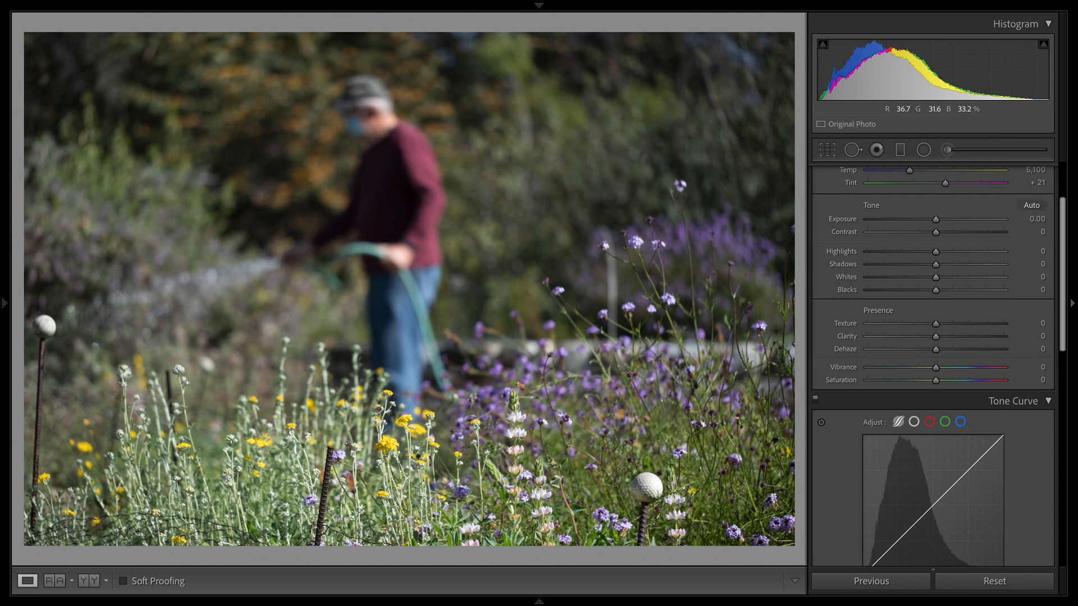
pyautogui.scroll(3, 938, 367)
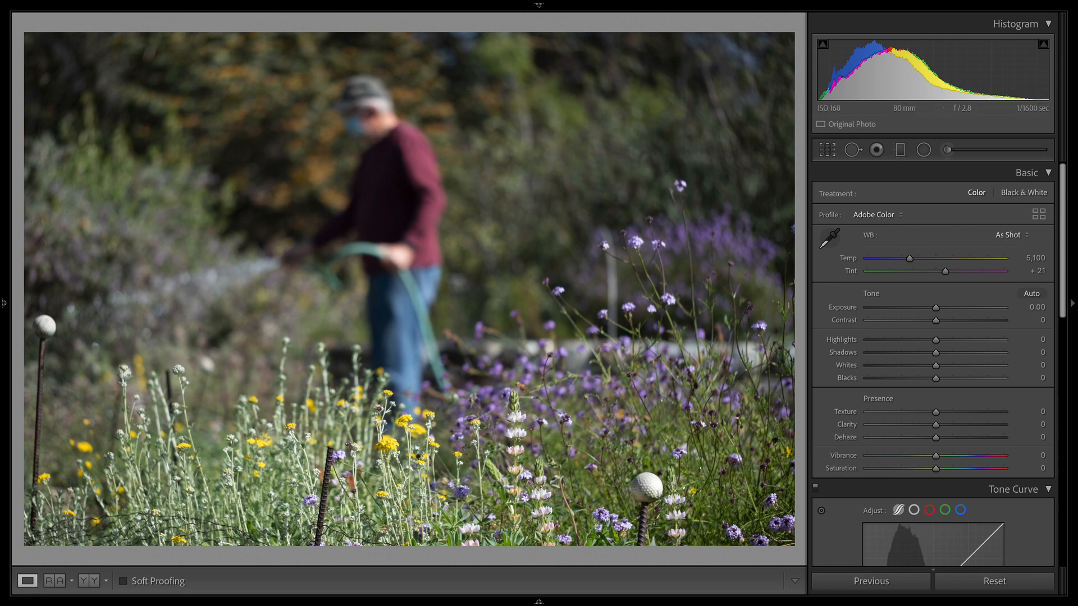
pyautogui.press('r')
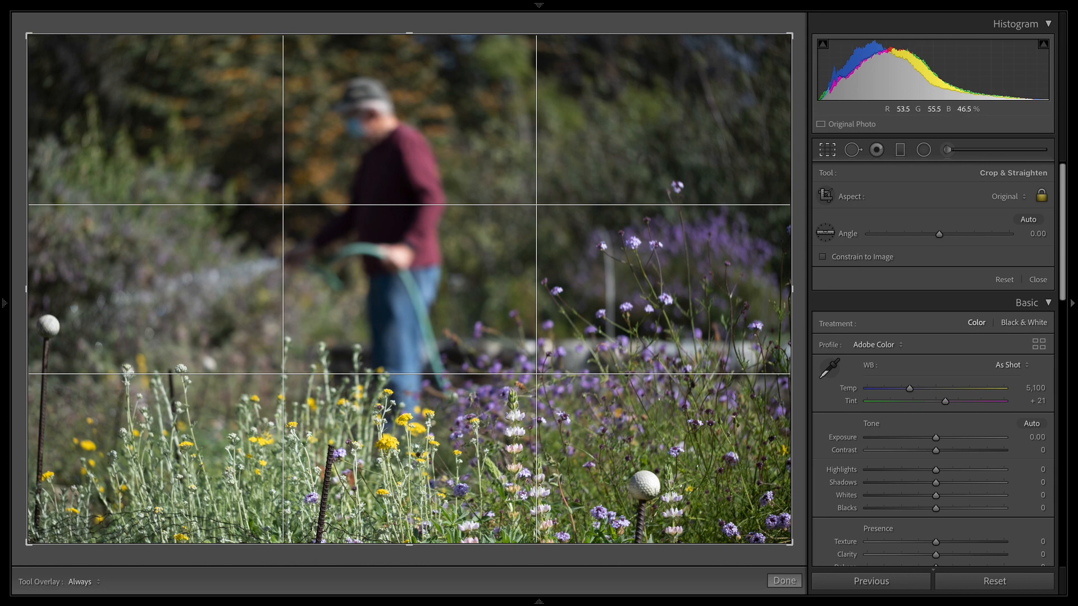
pyautogui.moveTo(28, 35); pyautogui.dragTo(47, 48)
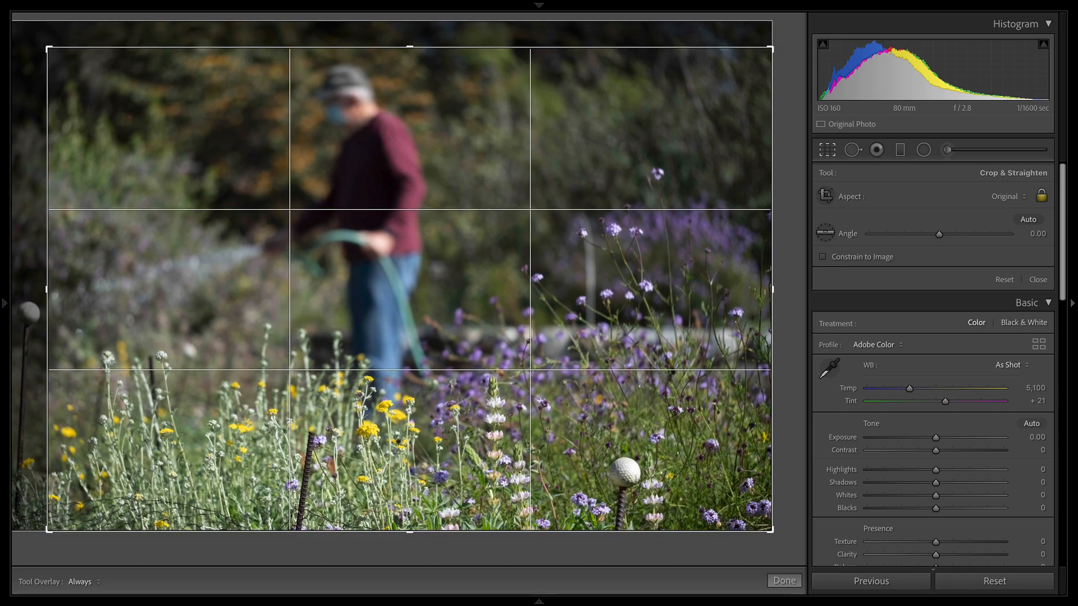
pyautogui.moveTo(409, 289)
pyautogui.mouseDown()
pyautogui.moveTo(412, 312)
pyautogui.moveTo(410, 290)
pyautogui.mouseUp()
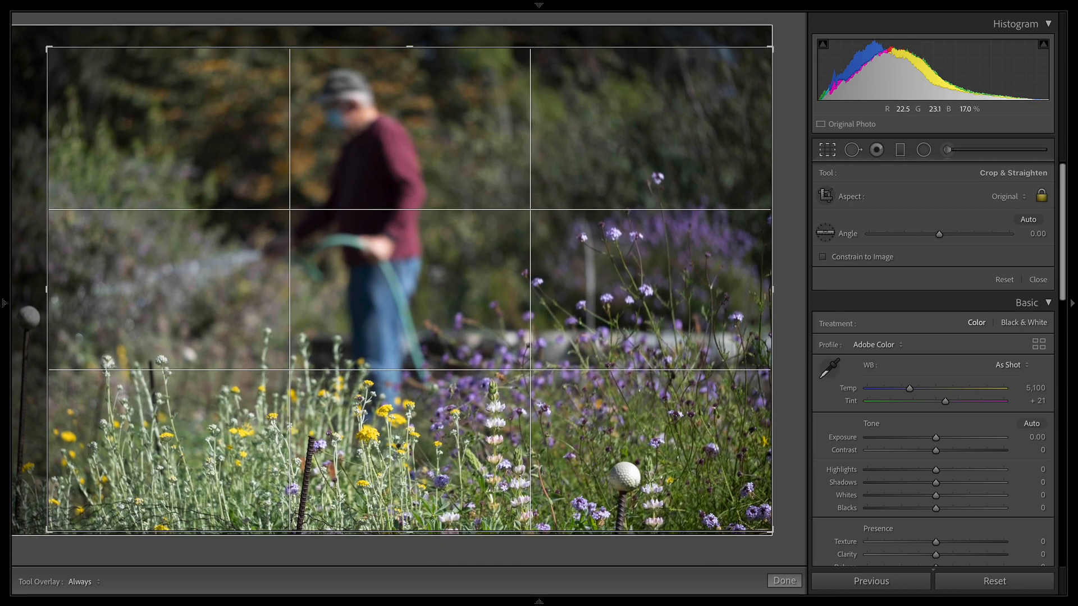
pyautogui.press('Return')
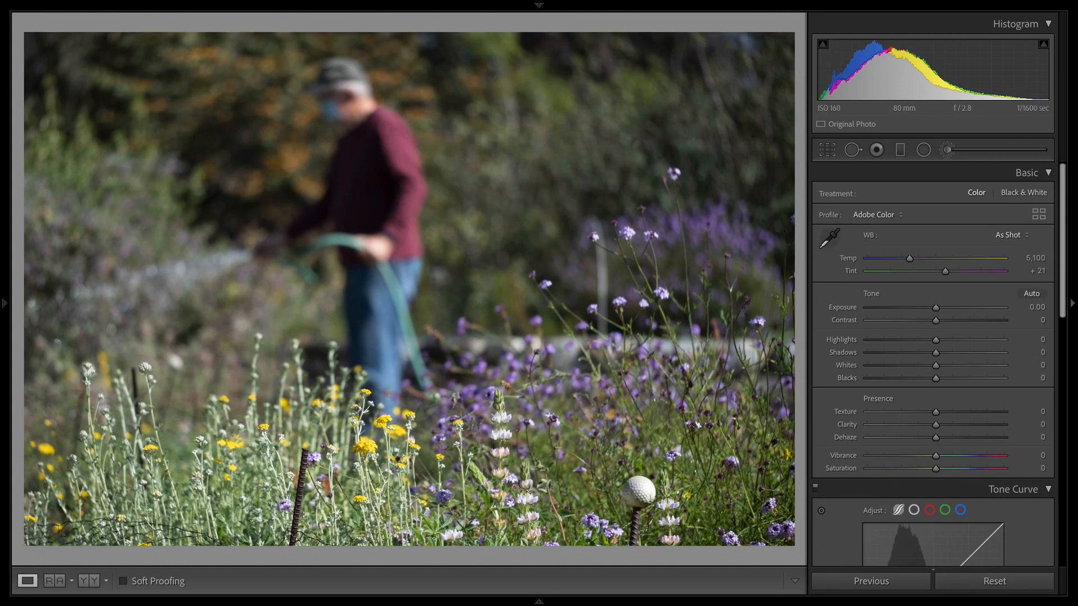
# Step: Prepare the Heal brush for spot removal with Size 80 and Feather 67
pyautogui.hotkey('shift', 'm')
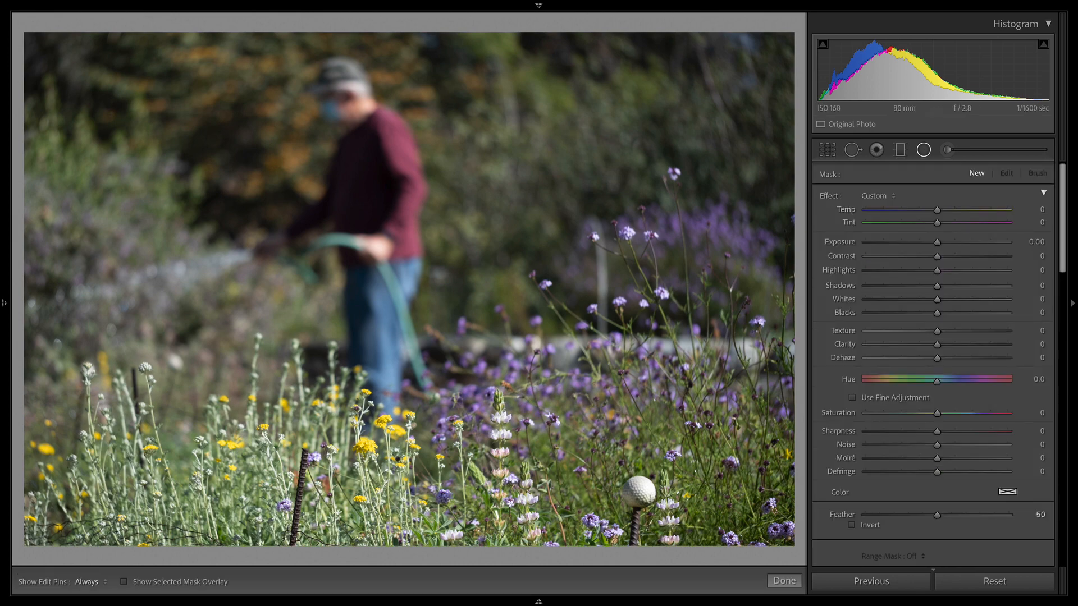
pyautogui.press('q')
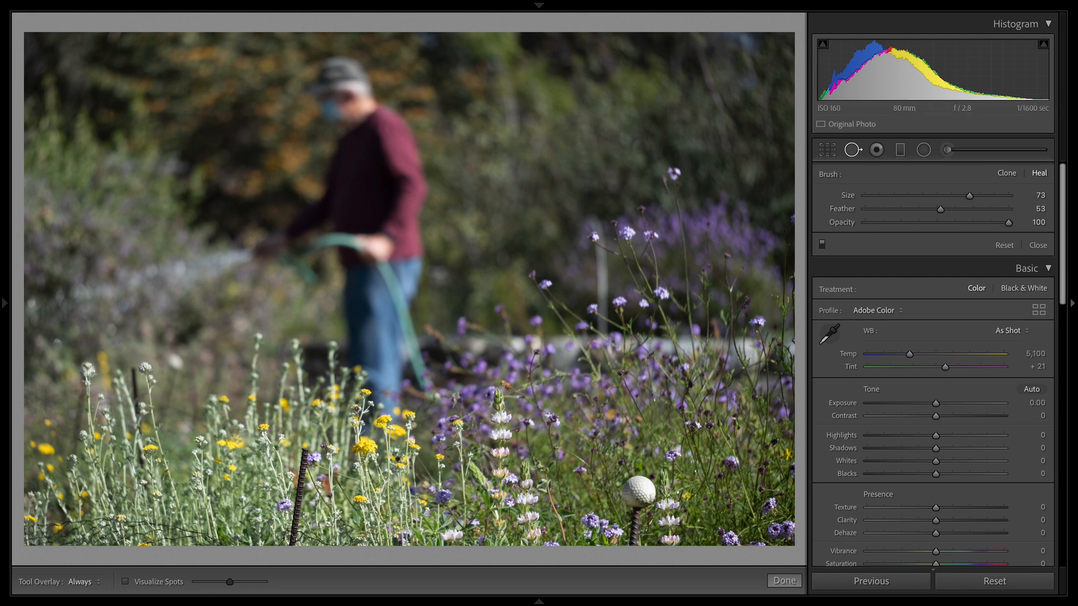
pyautogui.scroll(3, 759, 191)
pyautogui.scroll(1, 759, 204)
pyautogui.scroll(5, 759, 204)
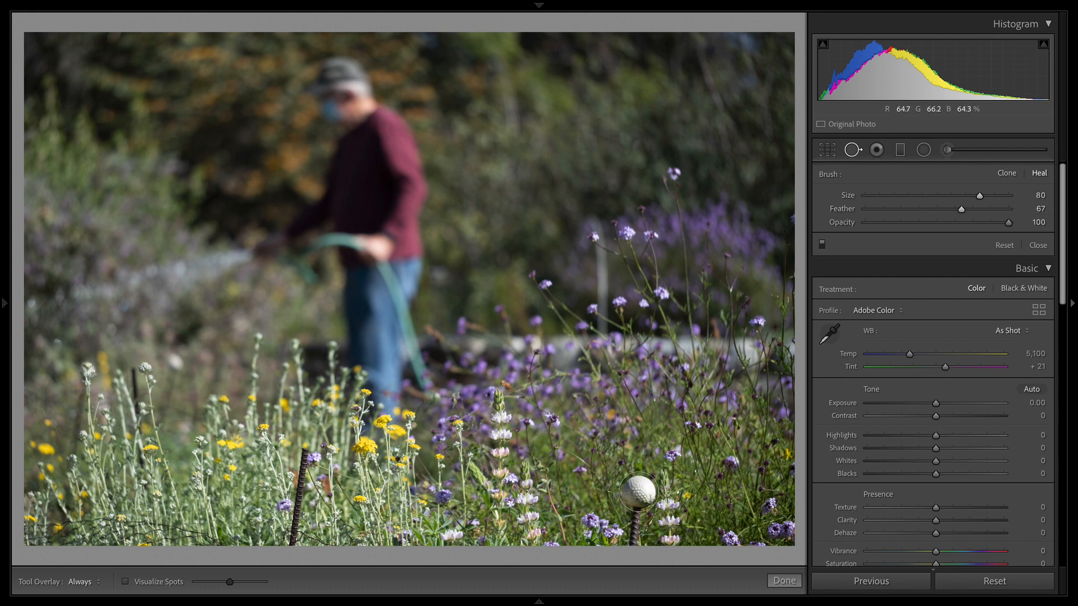
# Step: Try healing the white ball and its post with separate spots and different source areas, and remove both spots
pyautogui.click(637, 493)
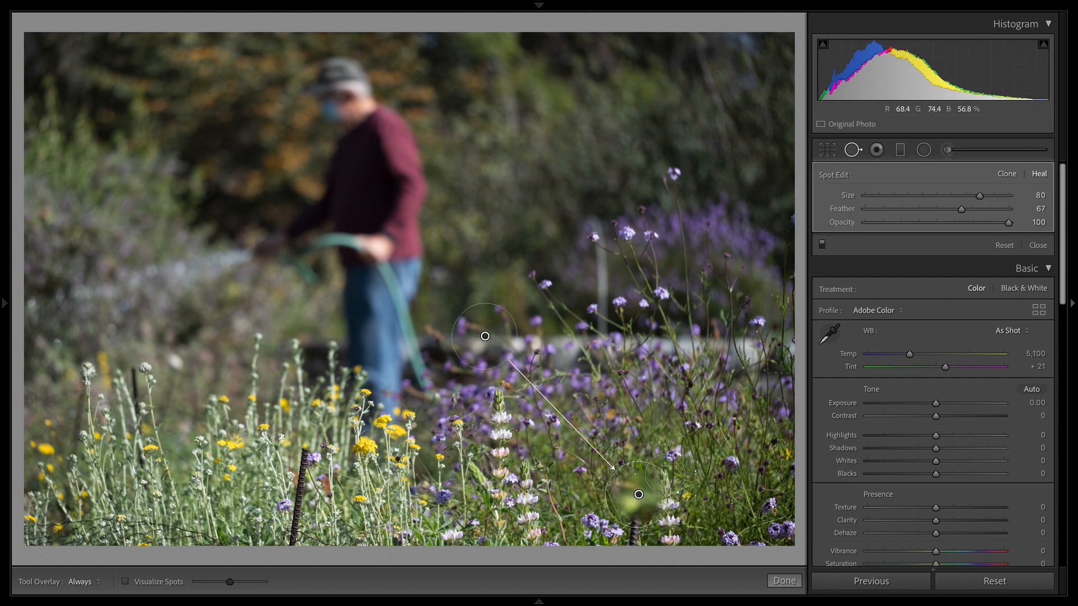
pyautogui.moveTo(485, 336)
pyautogui.mouseDown()
pyautogui.moveTo(573, 519)
pyautogui.moveTo(537, 504)
pyautogui.mouseUp()
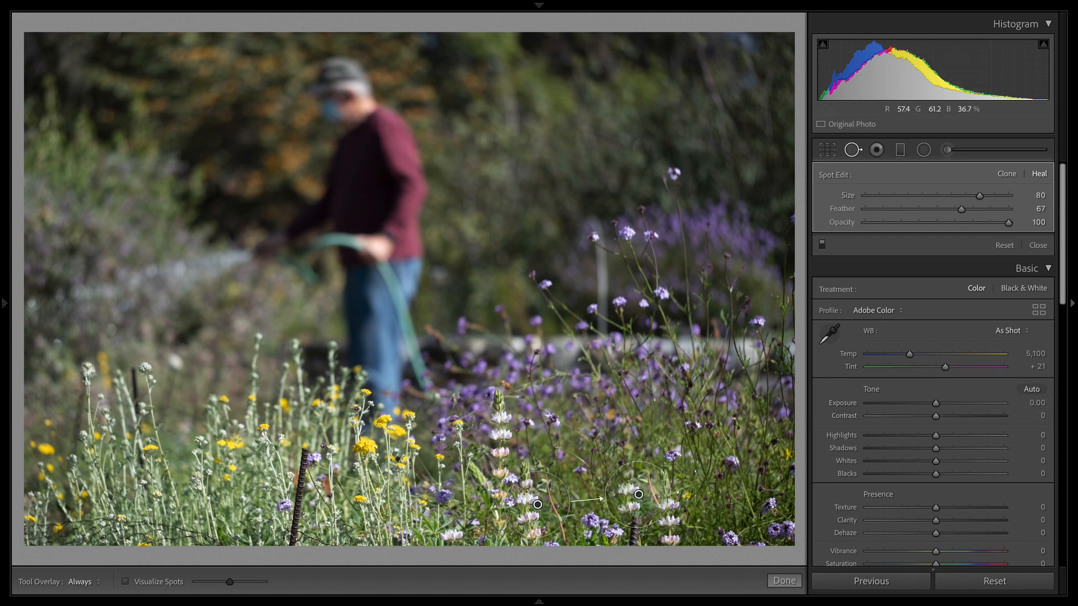
pyautogui.moveTo(537, 504); pyautogui.dragTo(724, 498)
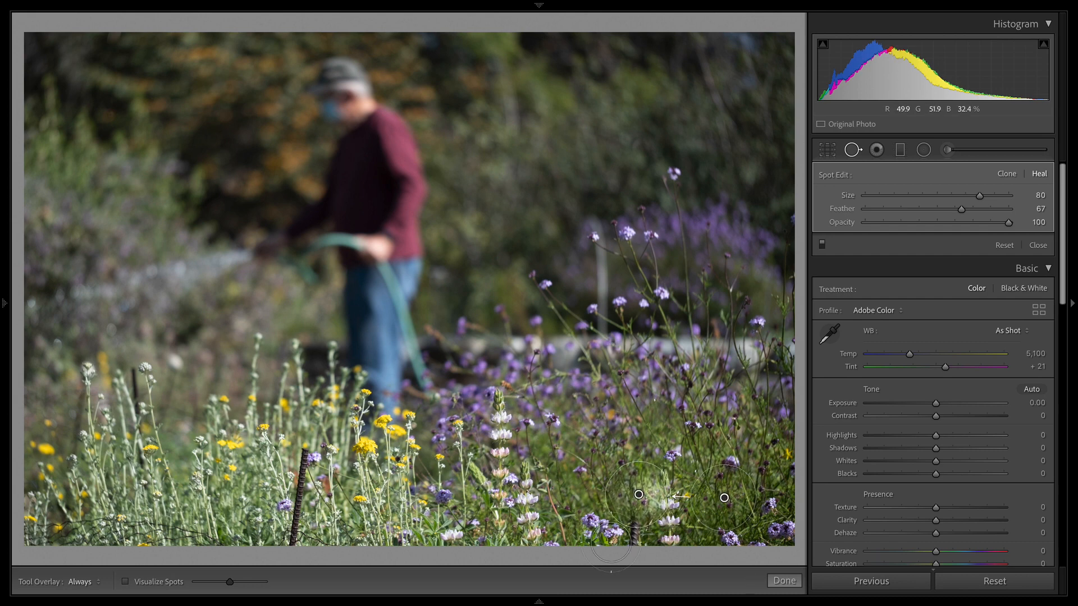
pyautogui.click(631, 528)
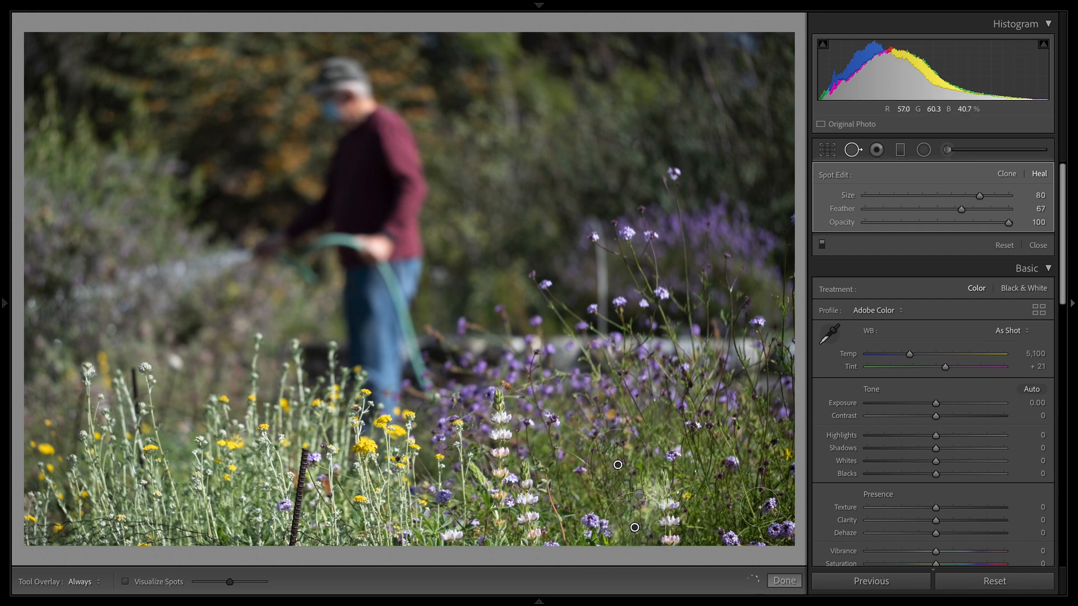
pyautogui.press('super+z')
pyautogui.click(639, 495)
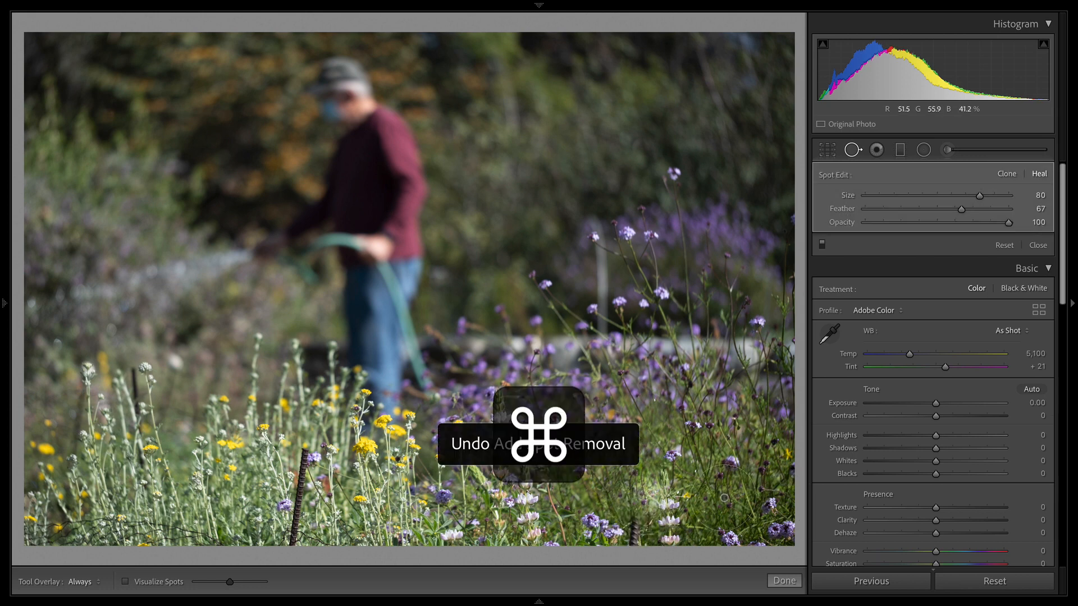
pyautogui.press('super+BackSpace')
# Step: Heal the white ball and its post with one continuous stroke, sourced from the grass to its right, and compare before and after
pyautogui.moveTo(635, 490); pyautogui.dragTo(635, 539)
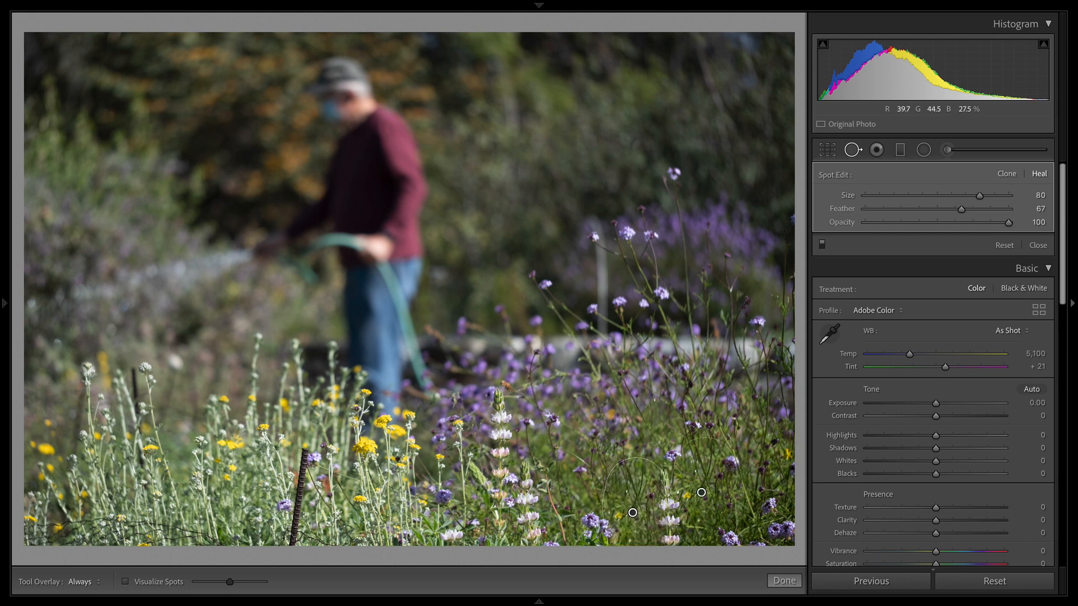
pyautogui.moveTo(701, 493); pyautogui.dragTo(714, 497)
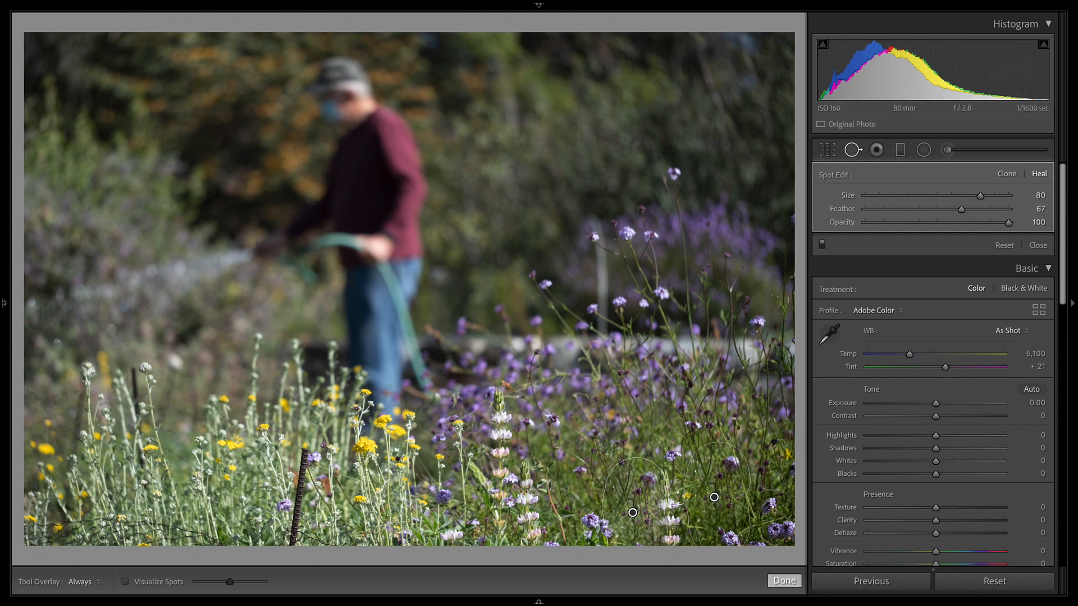
pyautogui.click(784, 581)
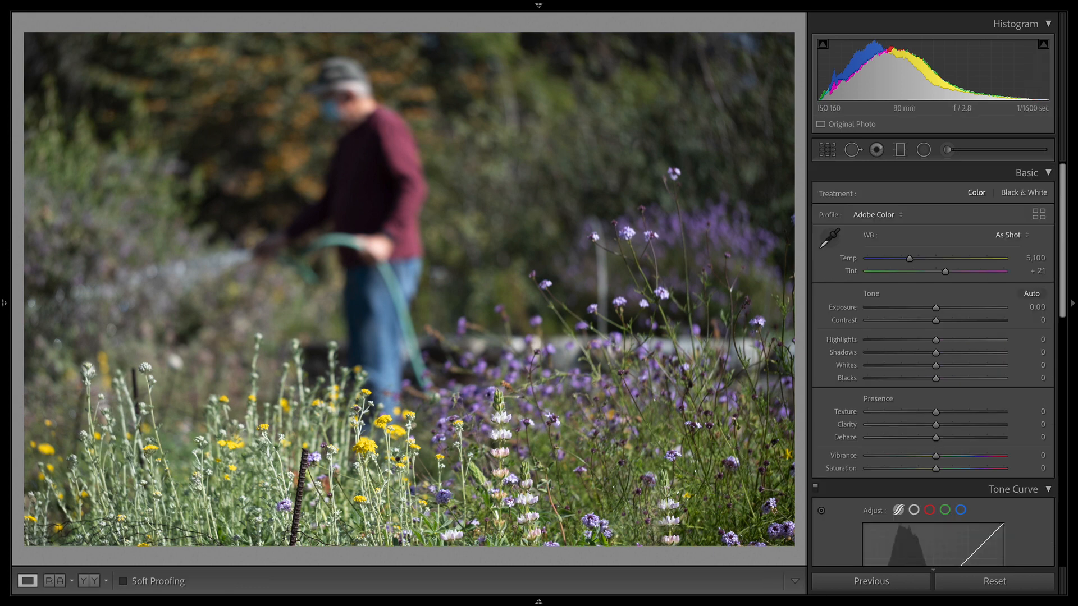
pyautogui.press('\\')
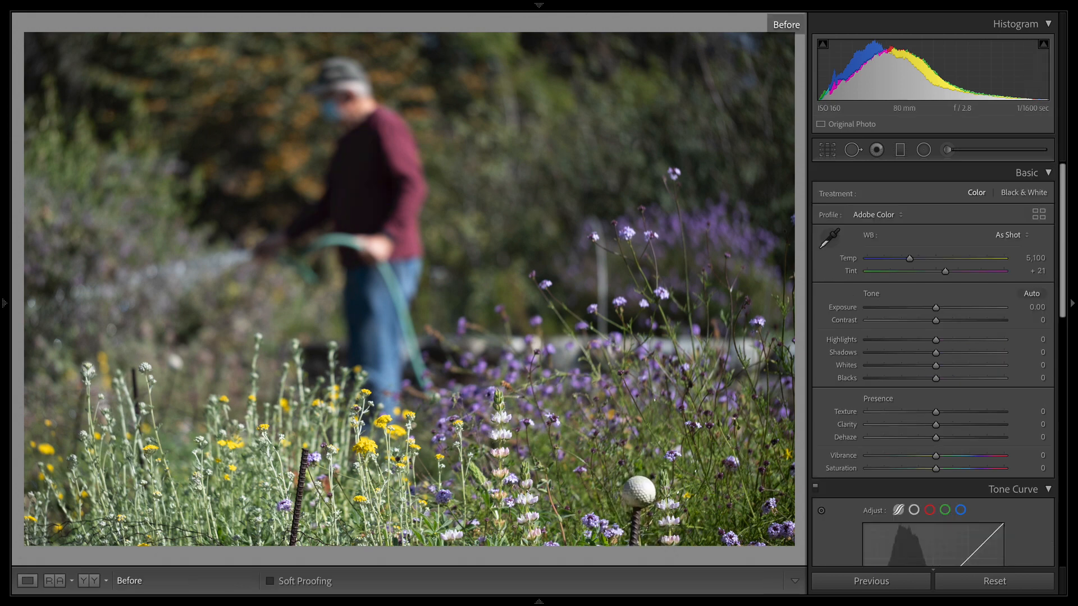
pyautogui.press('\\')
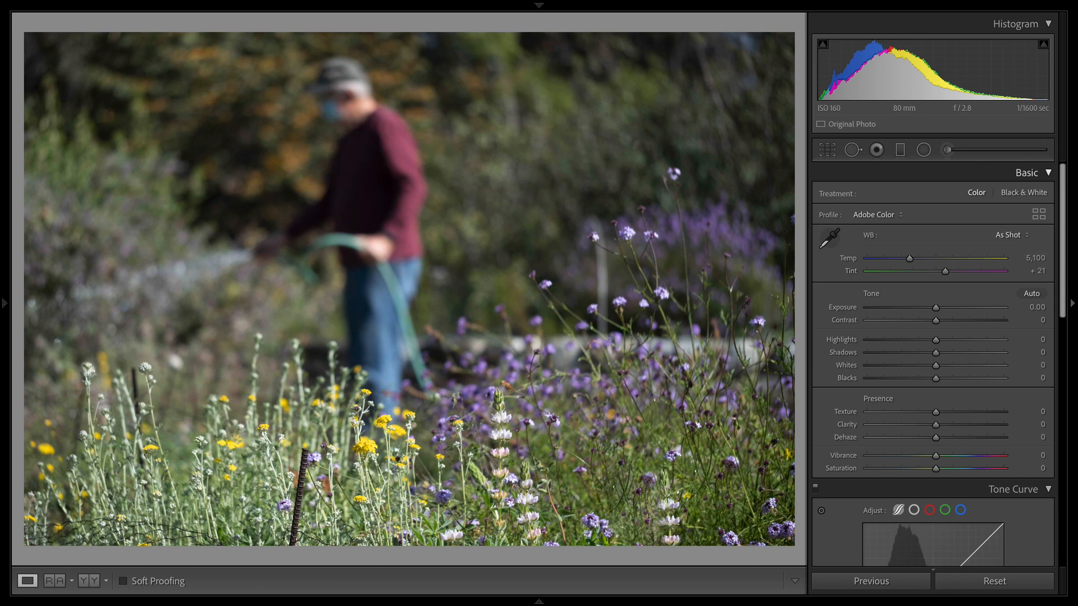
# Step: Heal the dark metal rod among the yellow flowers with a downward Heal brush stroke at Size 78
pyautogui.press('q')
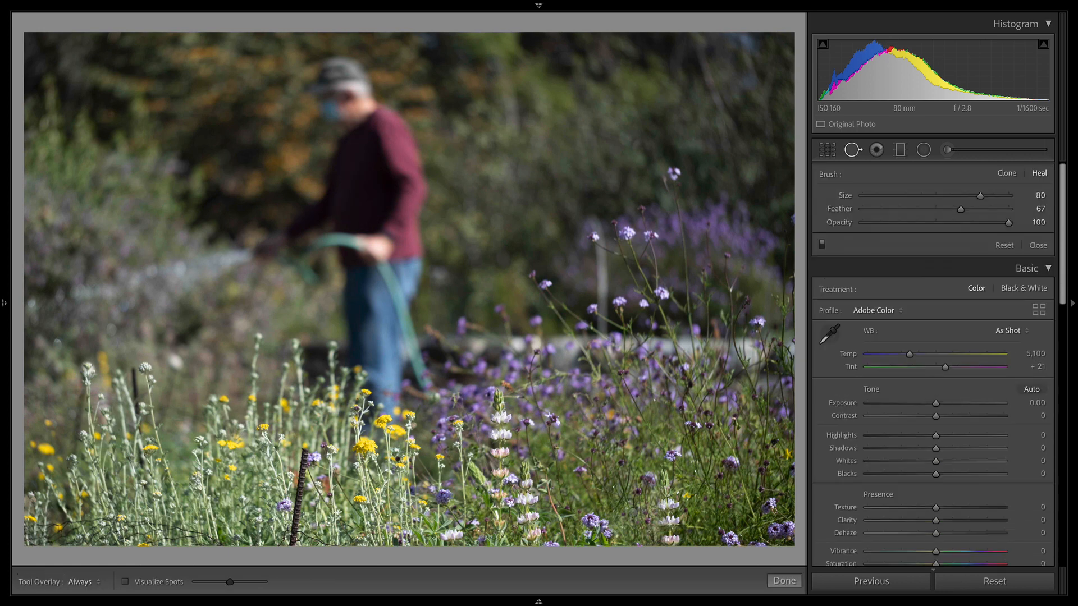
pyautogui.scroll(1, 757, 191)
pyautogui.moveTo(305, 454); pyautogui.dragTo(299, 525)
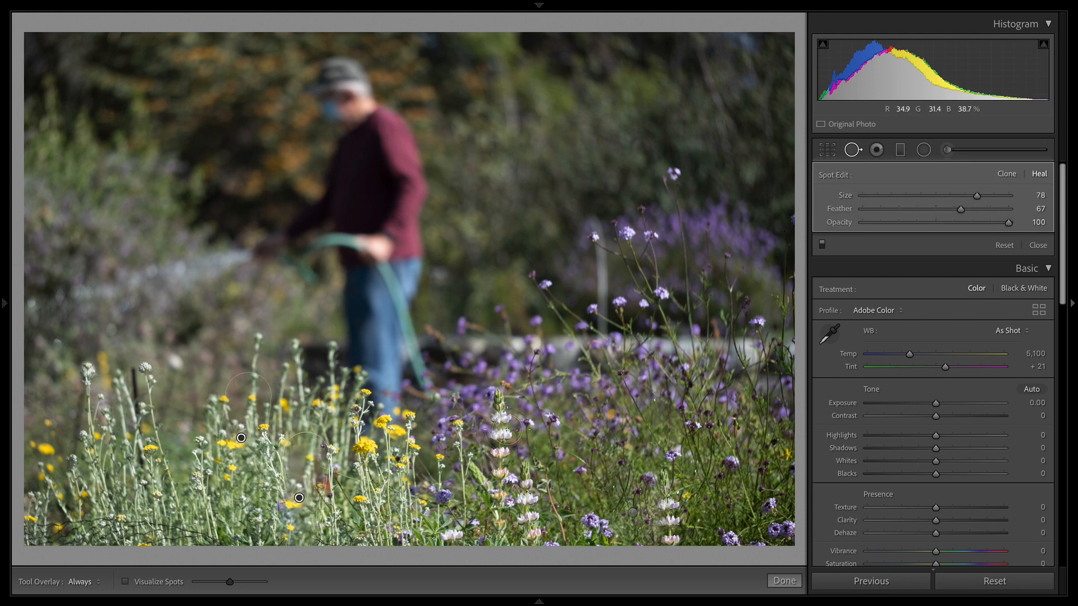
# Step: Move the rod repair's heal source to the grass on its left, level with the healed area, and finish spot removal
pyautogui.moveTo(241, 437)
pyautogui.mouseDown()
pyautogui.moveTo(374, 498)
pyautogui.moveTo(192, 503)
pyautogui.moveTo(196, 494)
pyautogui.mouseUp()
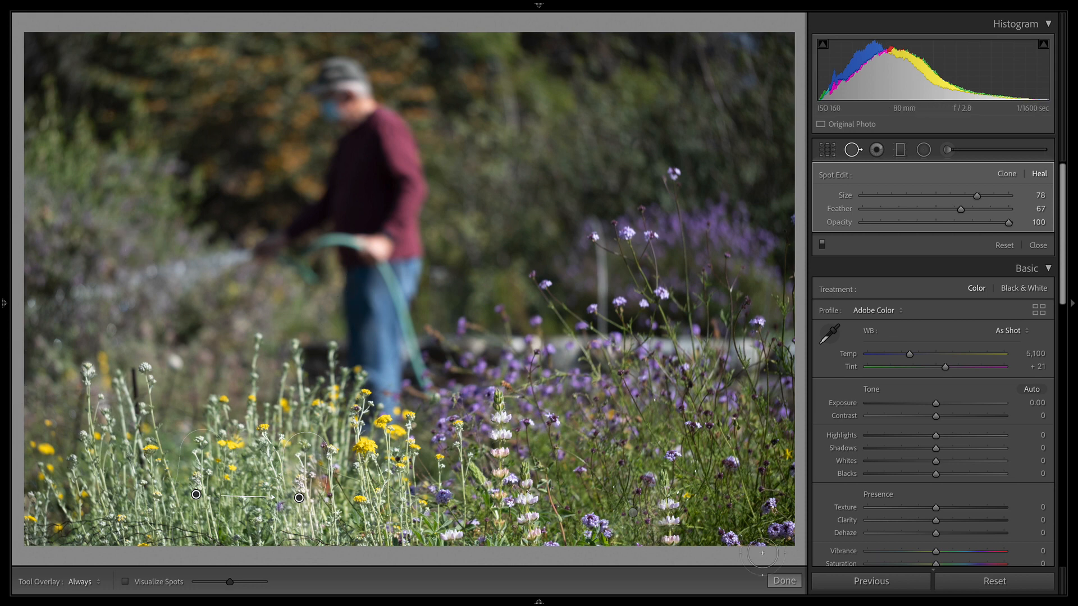
pyautogui.click(784, 581)
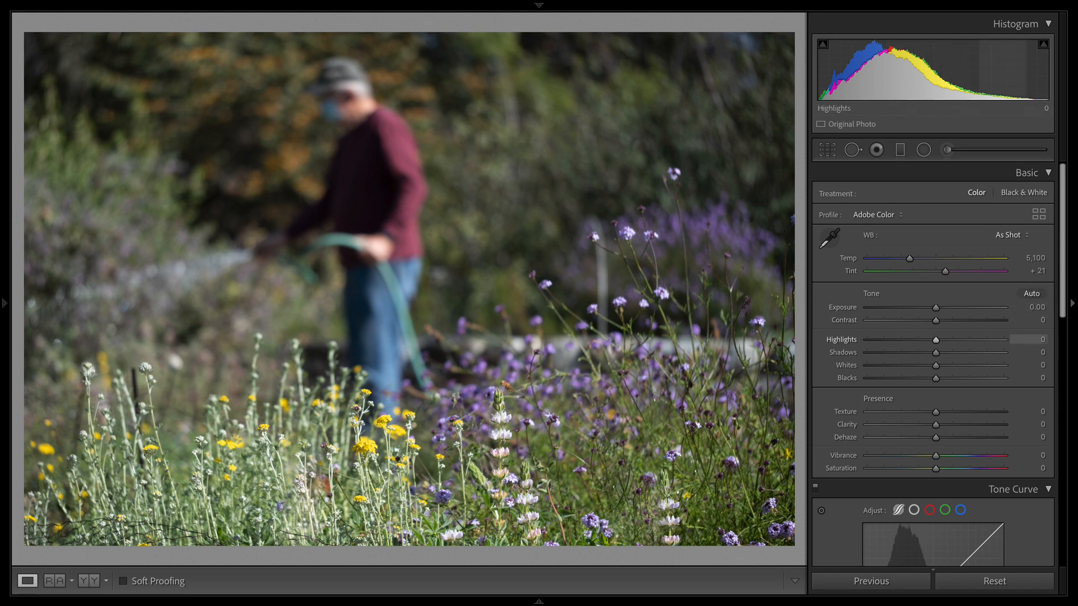
# Step: Set the photo's Highlights to -66, Whites to -11, Blacks to -62 and Shadows to +13, checking the yellow flowers close up
pyautogui.scroll(-2, 938, 337)
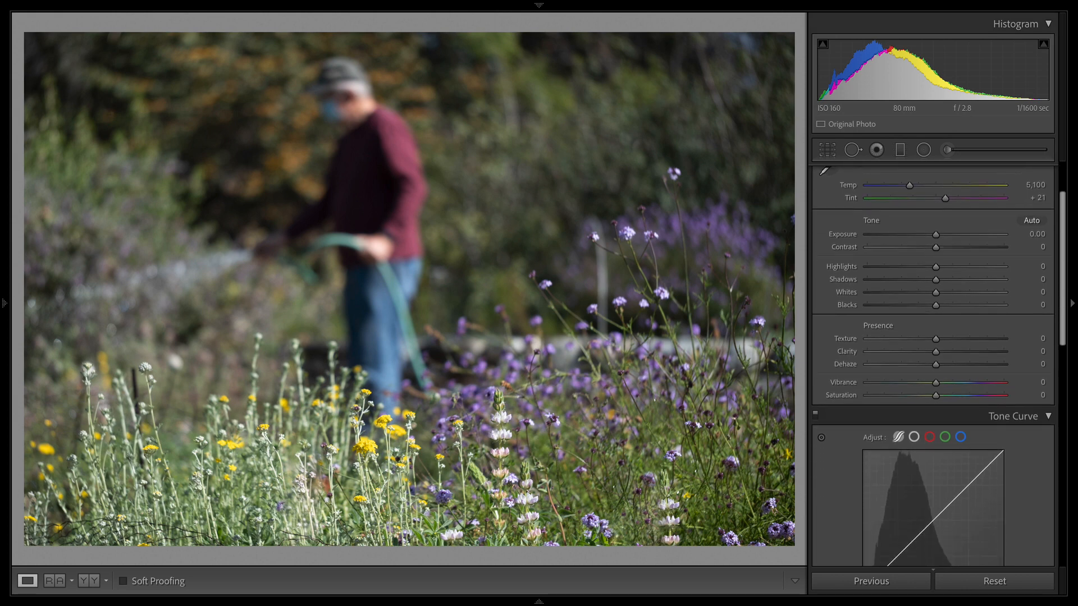
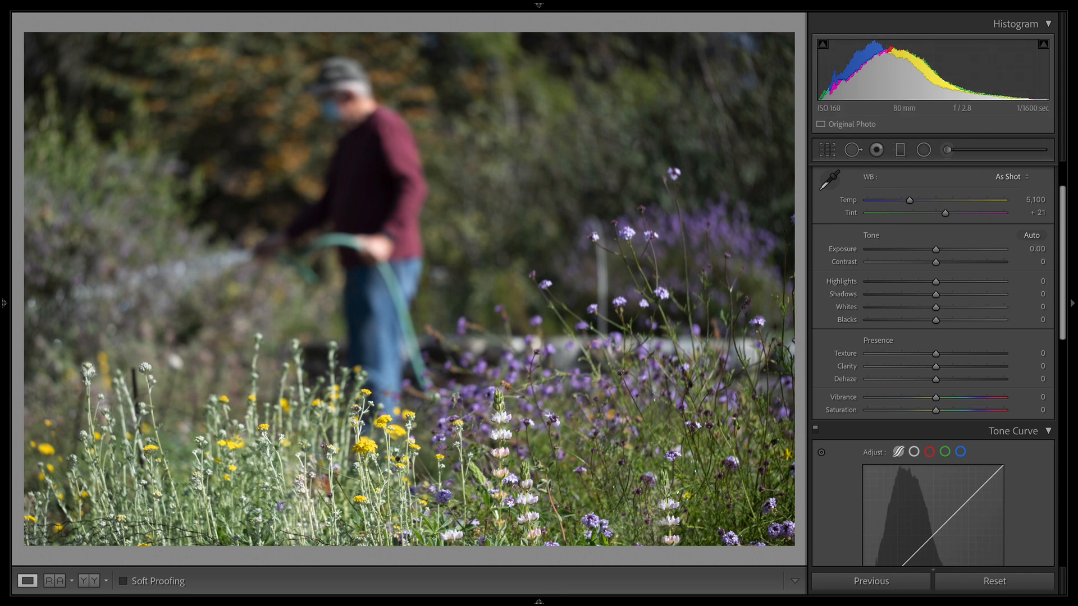
pyautogui.scroll(-1, 1028, 259)
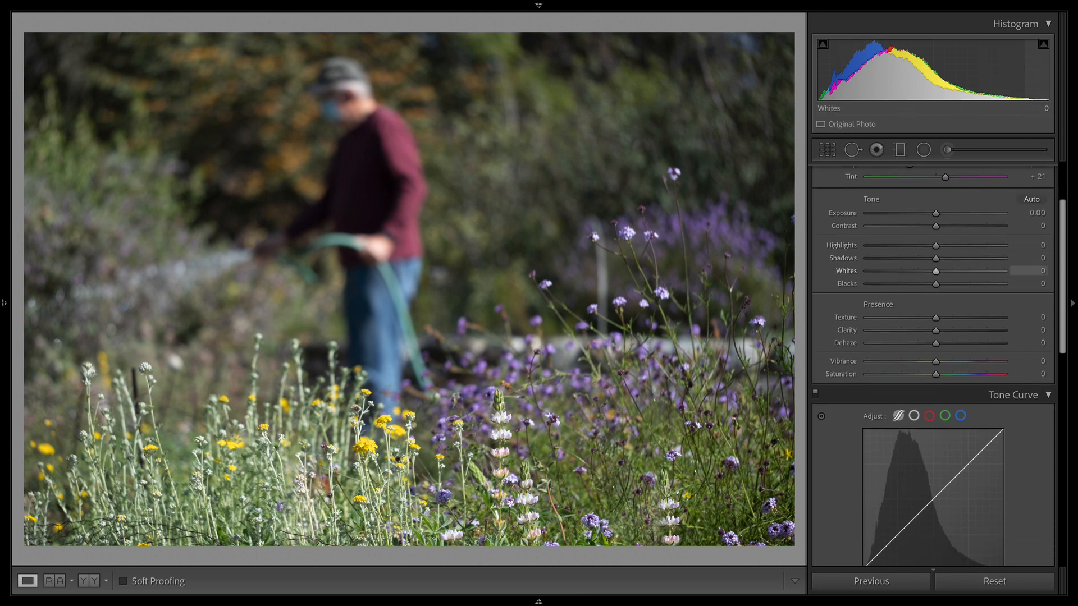
pyautogui.moveTo(935, 271); pyautogui.dragTo(902, 245)
pyautogui.click(373, 451)
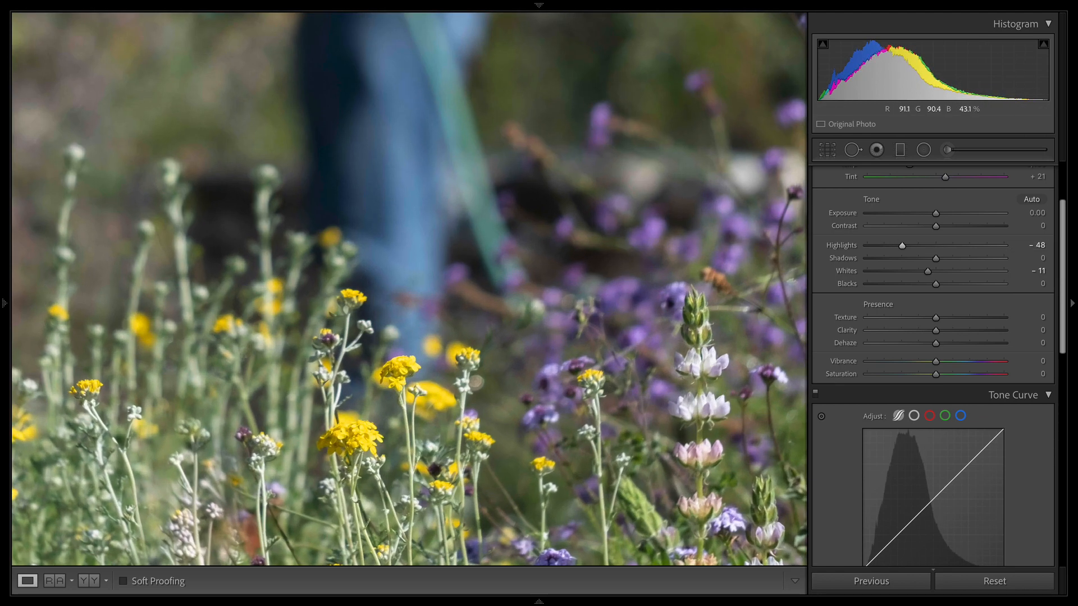
pyautogui.moveTo(374, 451); pyautogui.dragTo(433, 346)
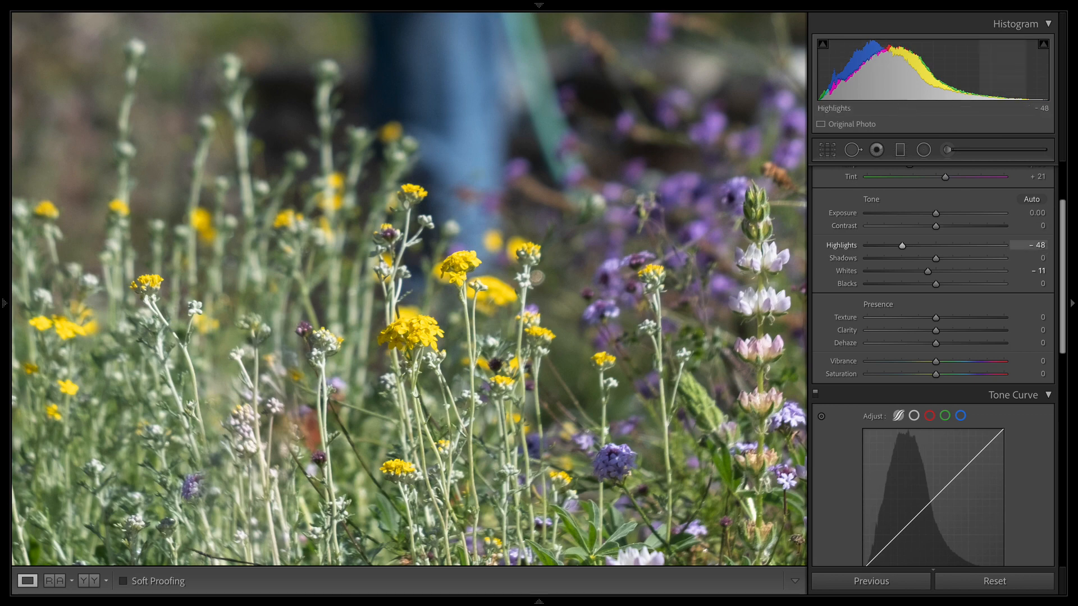
pyautogui.moveTo(902, 245)
pyautogui.mouseDown()
pyautogui.moveTo(950, 246)
pyautogui.moveTo(867, 245)
pyautogui.moveTo(948, 245)
pyautogui.moveTo(886, 246)
pyautogui.mouseUp()
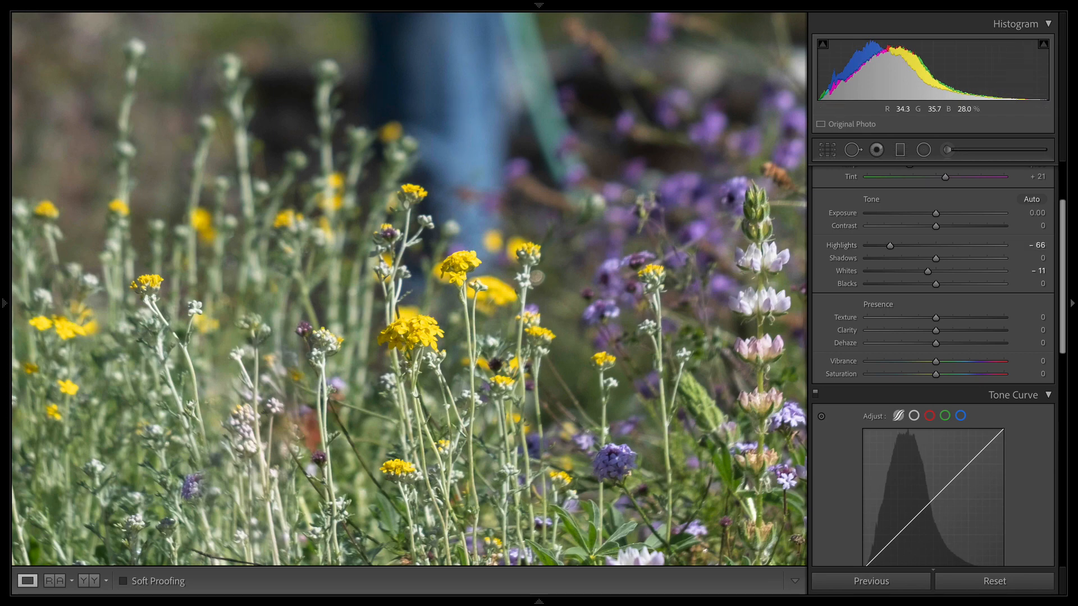
pyautogui.press('z')
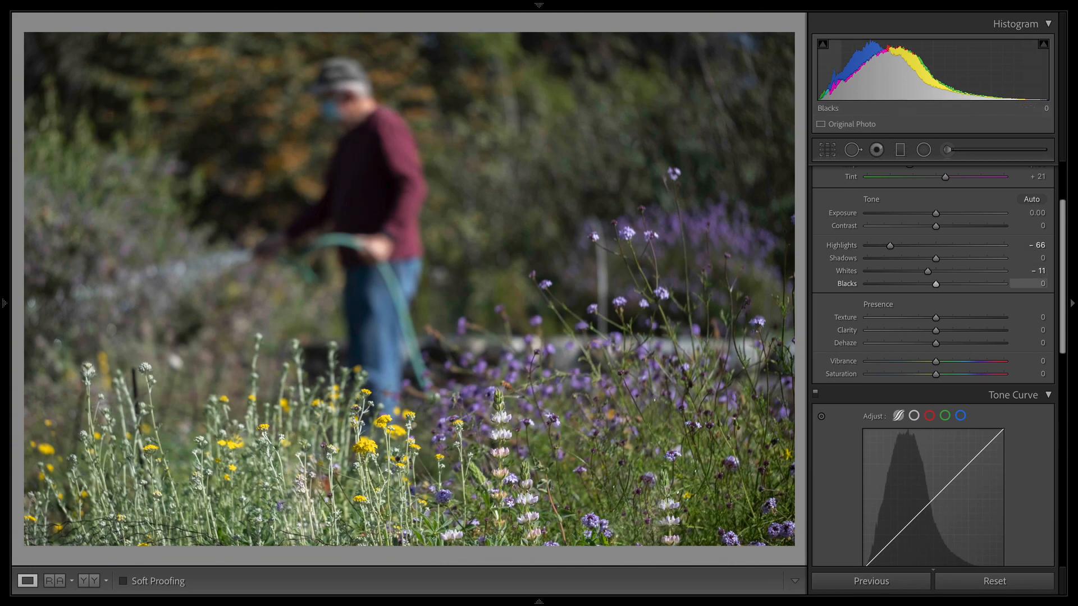
pyautogui.moveTo(935, 284); pyautogui.dragTo(893, 284)
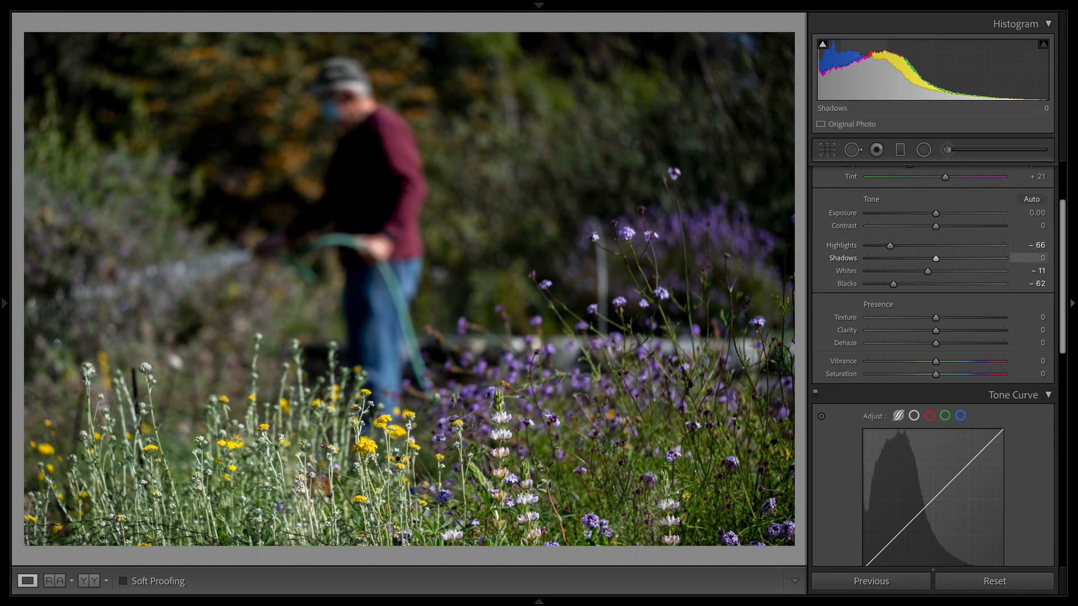
pyautogui.moveTo(936, 257)
pyautogui.mouseDown()
pyautogui.moveTo(996, 258)
pyautogui.moveTo(867, 257)
pyautogui.moveTo(979, 258)
pyautogui.moveTo(944, 258)
pyautogui.mouseUp()
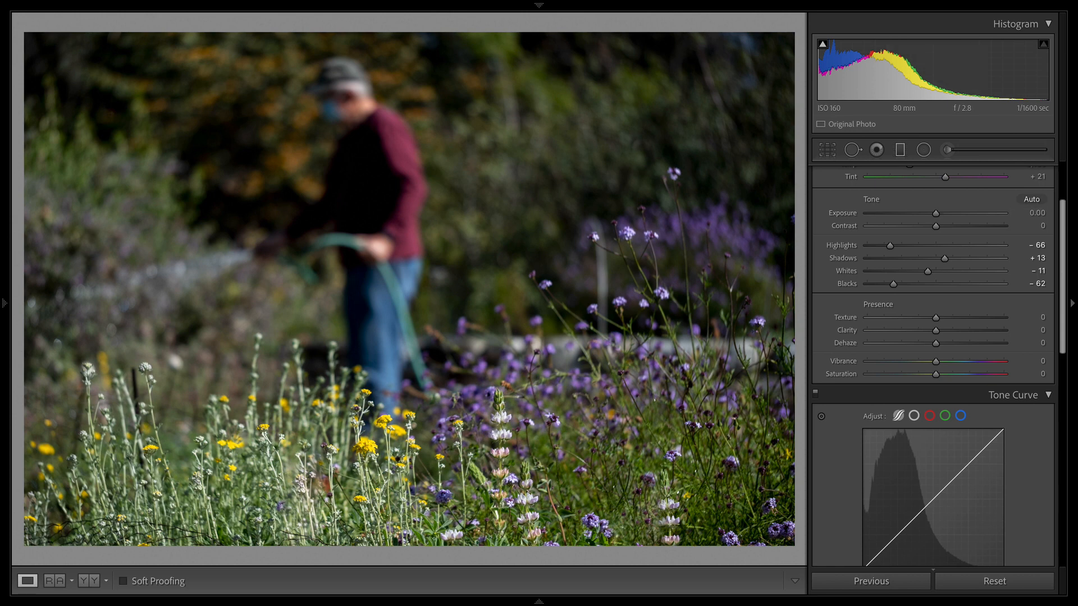
# Step: Try raising the photo's overall Saturation to +13
pyautogui.scroll(-3, 933, 365)
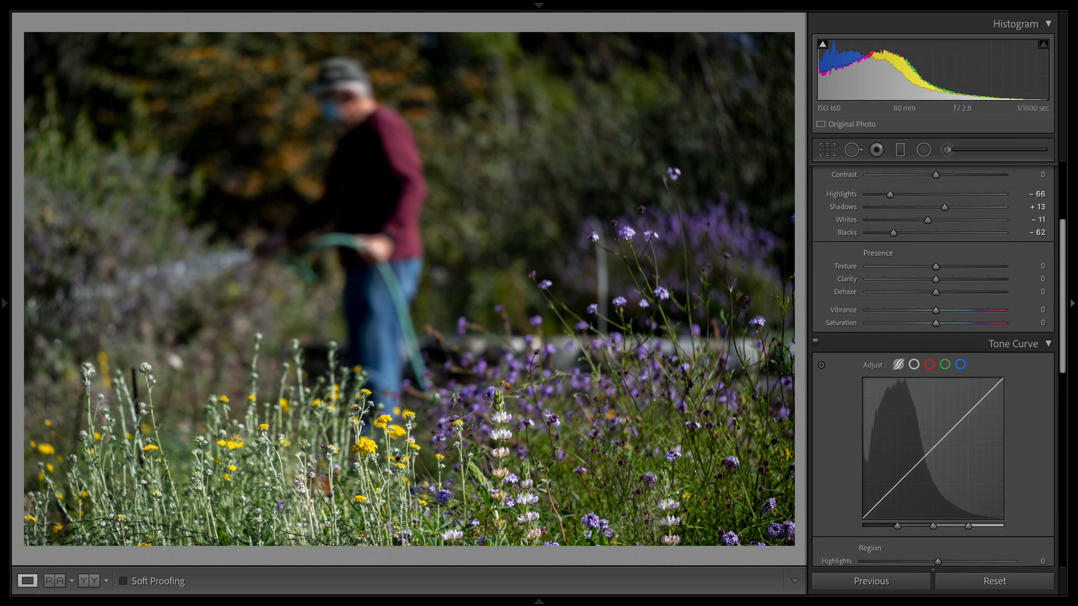
pyautogui.moveTo(935, 313)
pyautogui.mouseDown()
pyautogui.moveTo(964, 313)
pyautogui.moveTo(944, 313)
pyautogui.mouseUp()
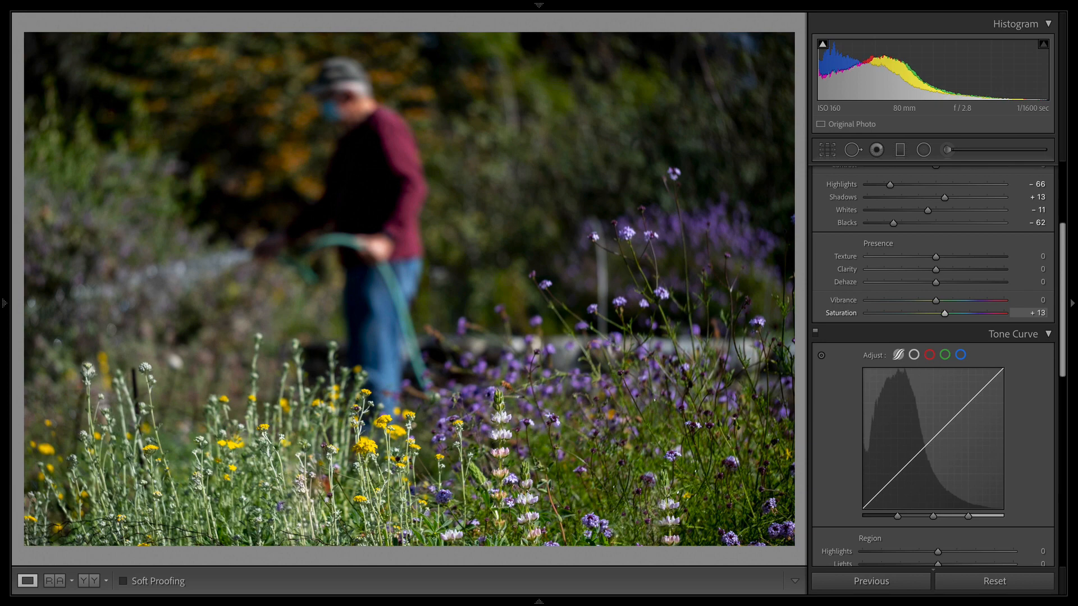
pyautogui.scroll(-5, 932, 365)
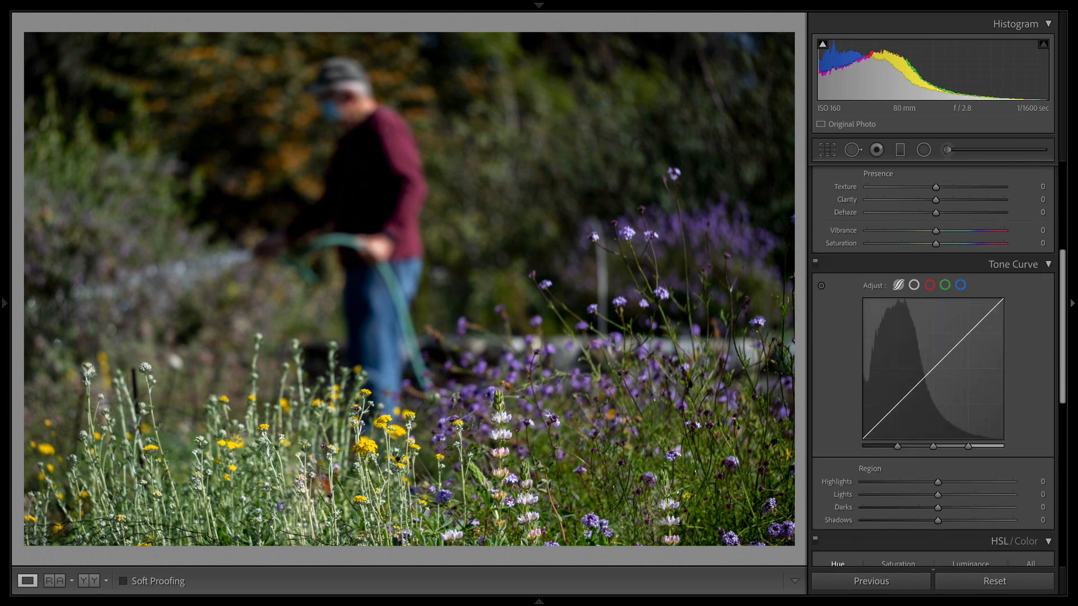
# Step: Try a slight Aqua hue shift and reset it, and set the Purple hue to +30
pyautogui.scroll(-3, 932, 365)
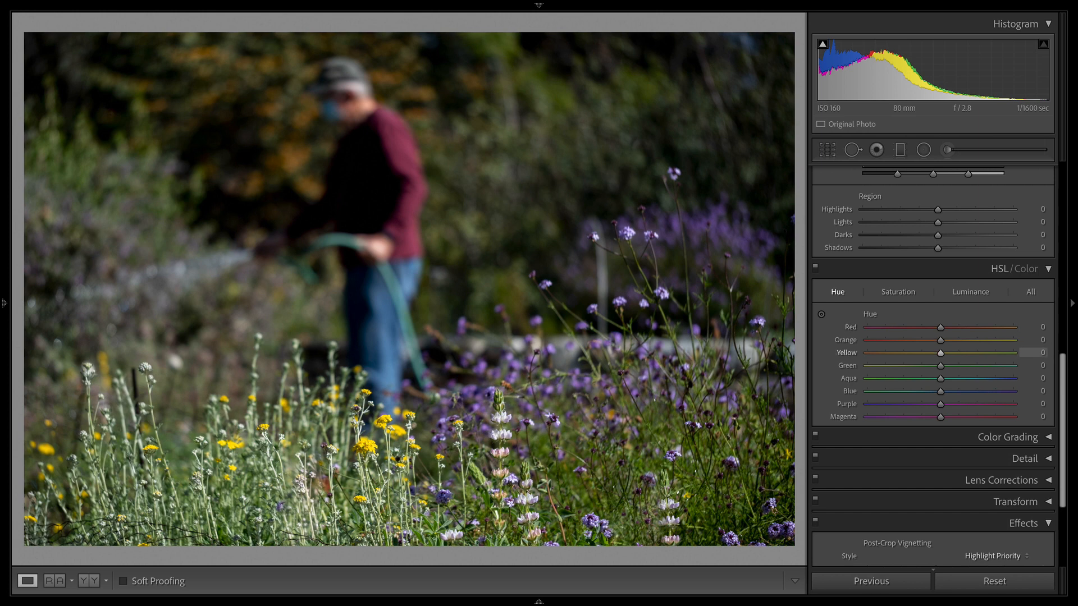
pyautogui.moveTo(940, 378); pyautogui.dragTo(943, 379)
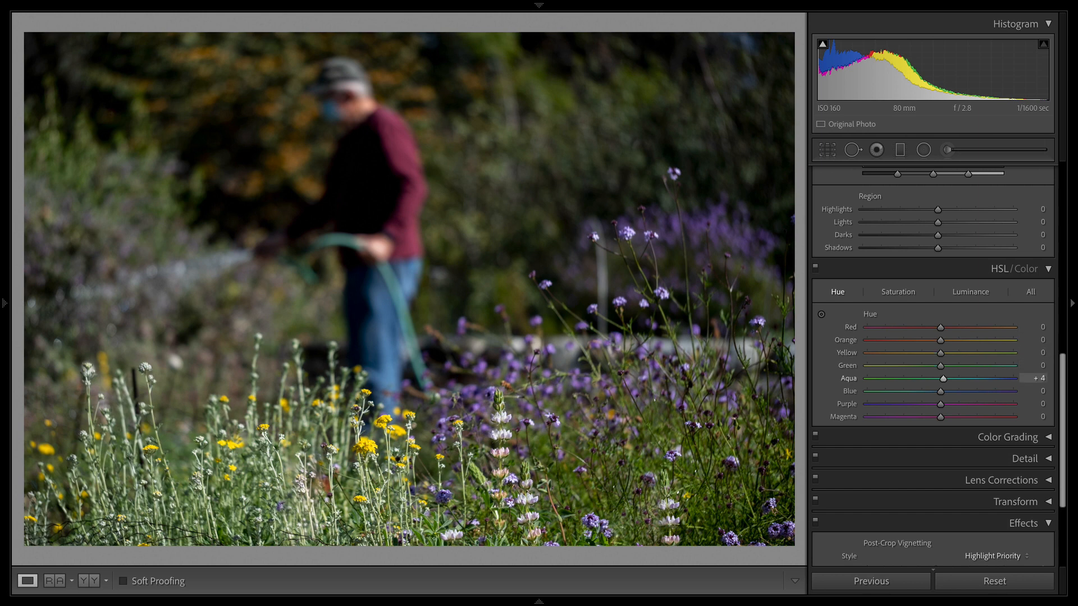
pyautogui.doubleClick(943, 378)
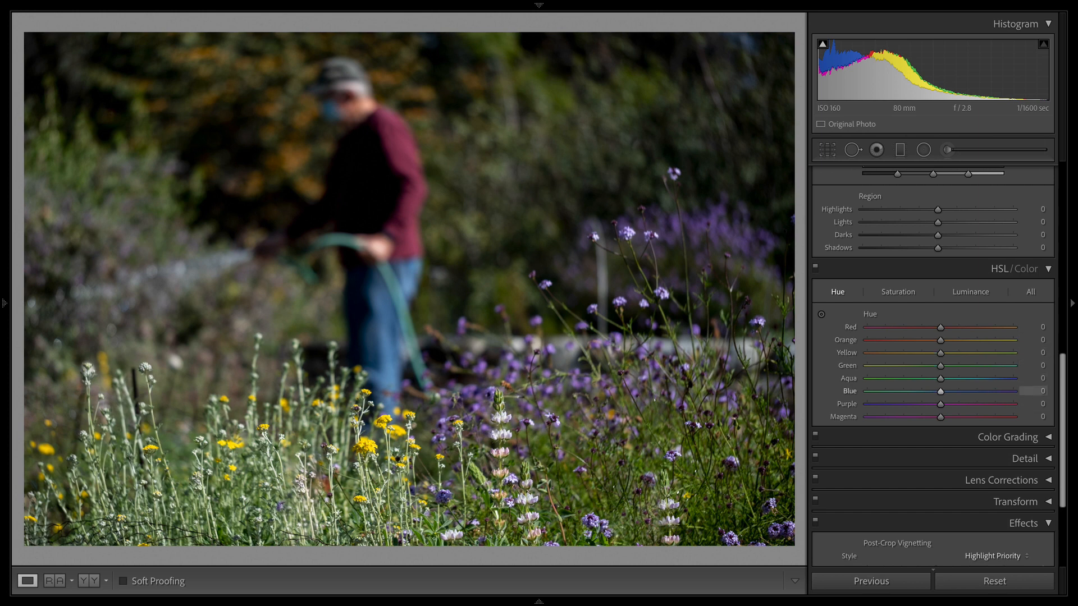
pyautogui.moveTo(940, 405)
pyautogui.mouseDown()
pyautogui.moveTo(1013, 404)
pyautogui.moveTo(956, 404)
pyautogui.mouseUp()
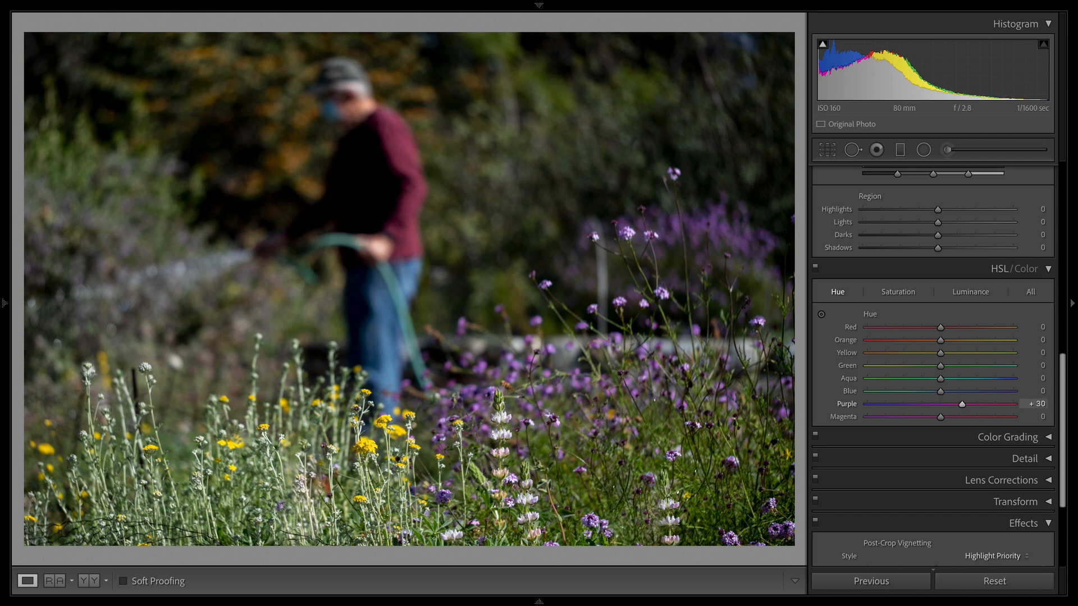
# Step: Set the HSL saturation of Purple to +31, Magenta to +20, Orange to +30, Yellow to +24 and Green to +58
pyautogui.click(897, 291)
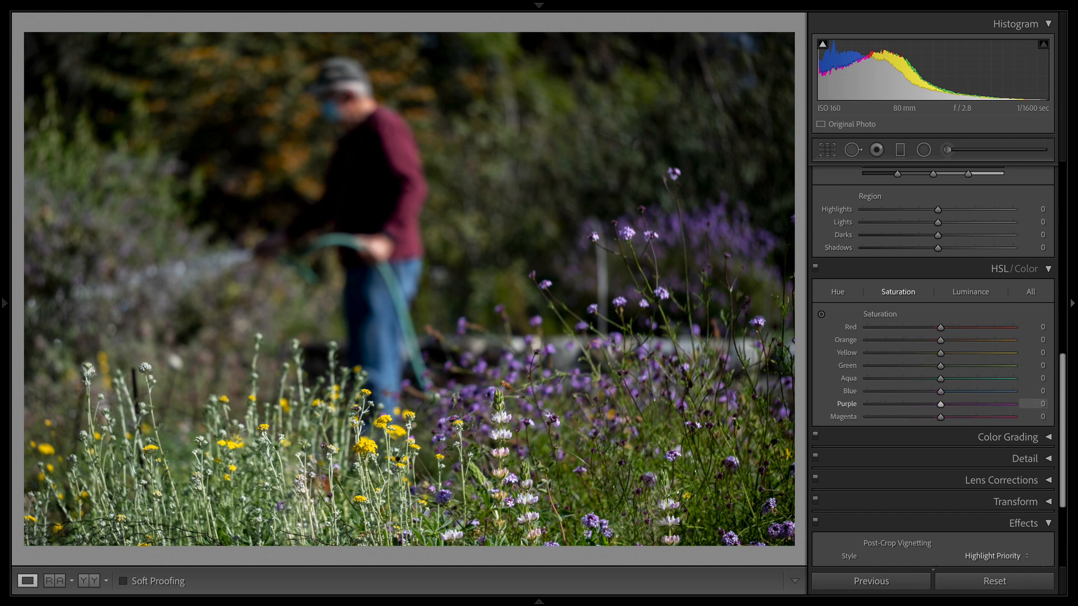
pyautogui.moveTo(940, 404)
pyautogui.mouseDown()
pyautogui.moveTo(1013, 404)
pyautogui.moveTo(954, 404)
pyautogui.mouseUp()
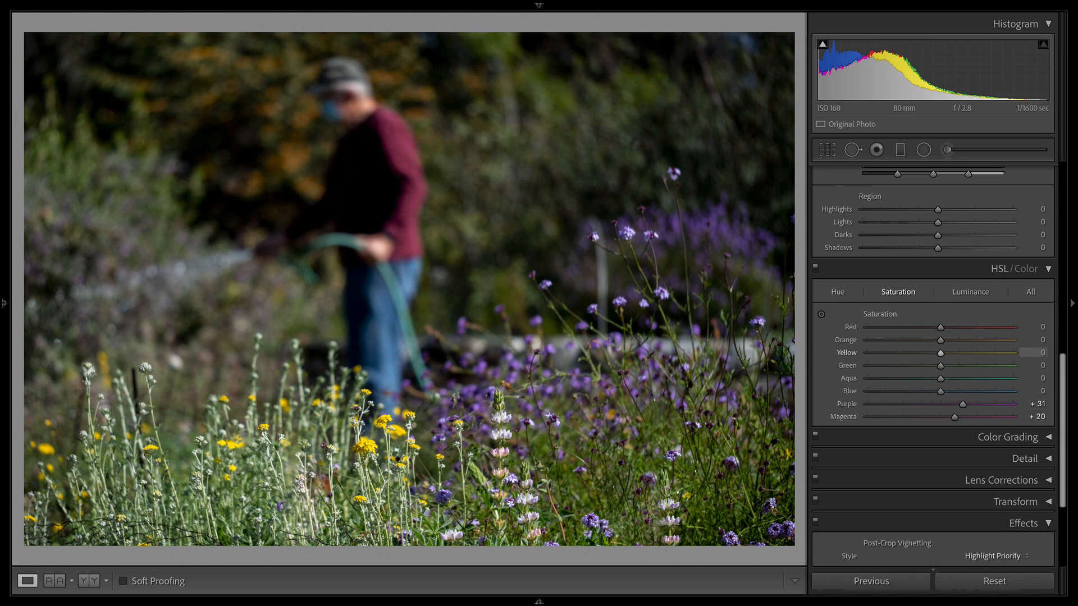
pyautogui.moveTo(940, 352); pyautogui.dragTo(982, 365)
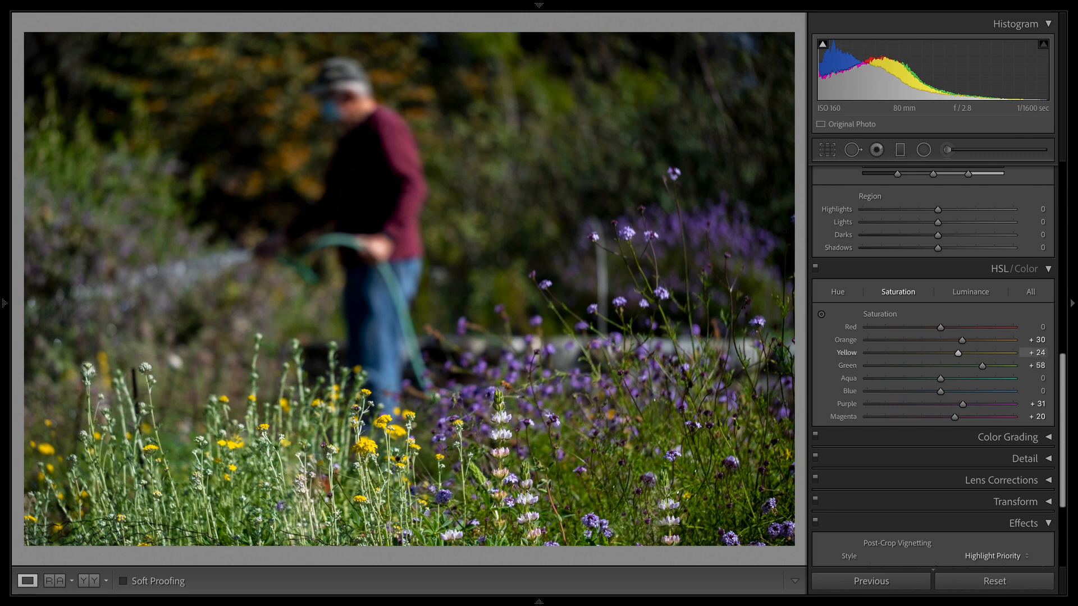
# Step: Set the HSL saturation of Blue to -23, try different Aqua values and reset Aqua, and lower Red slightly
pyautogui.moveTo(940, 391)
pyautogui.mouseDown()
pyautogui.moveTo(893, 391)
pyautogui.moveTo(926, 391)
pyautogui.moveTo(906, 379)
pyautogui.moveTo(938, 379)
pyautogui.mouseUp()
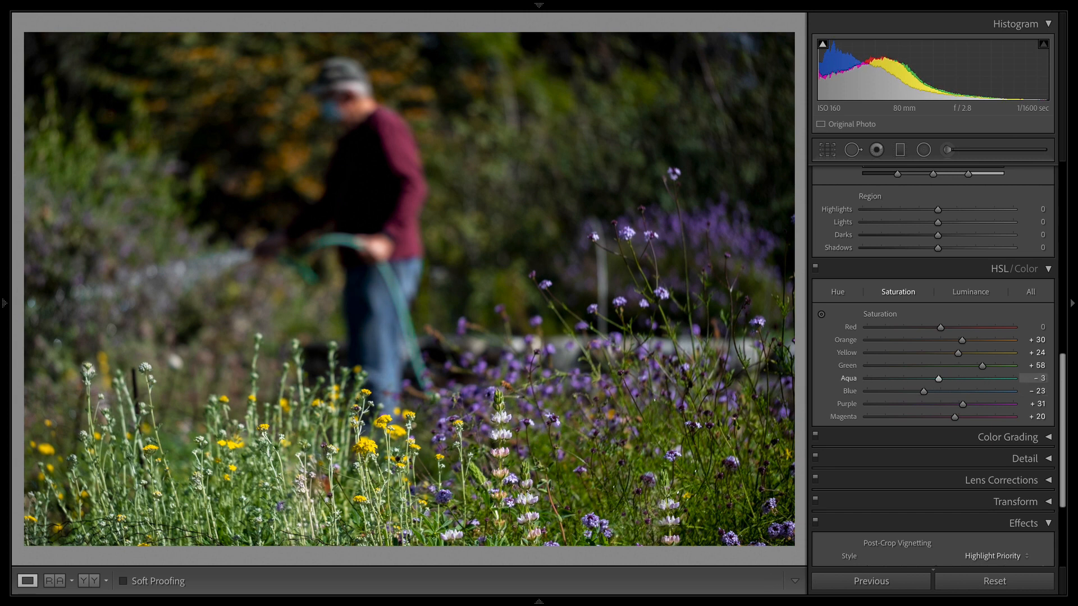
pyautogui.moveTo(870, 378); pyautogui.dragTo(958, 379)
pyautogui.doubleClick(958, 378)
pyautogui.moveTo(940, 328)
pyautogui.mouseDown()
pyautogui.moveTo(866, 327)
pyautogui.moveTo(1013, 328)
pyautogui.moveTo(876, 327)
pyautogui.moveTo(932, 327)
pyautogui.mouseUp()
# Step: Add a graduated filter over the background, fading from the man's waist down to the yellow flowers, and check its mask overlay
pyautogui.press('m')
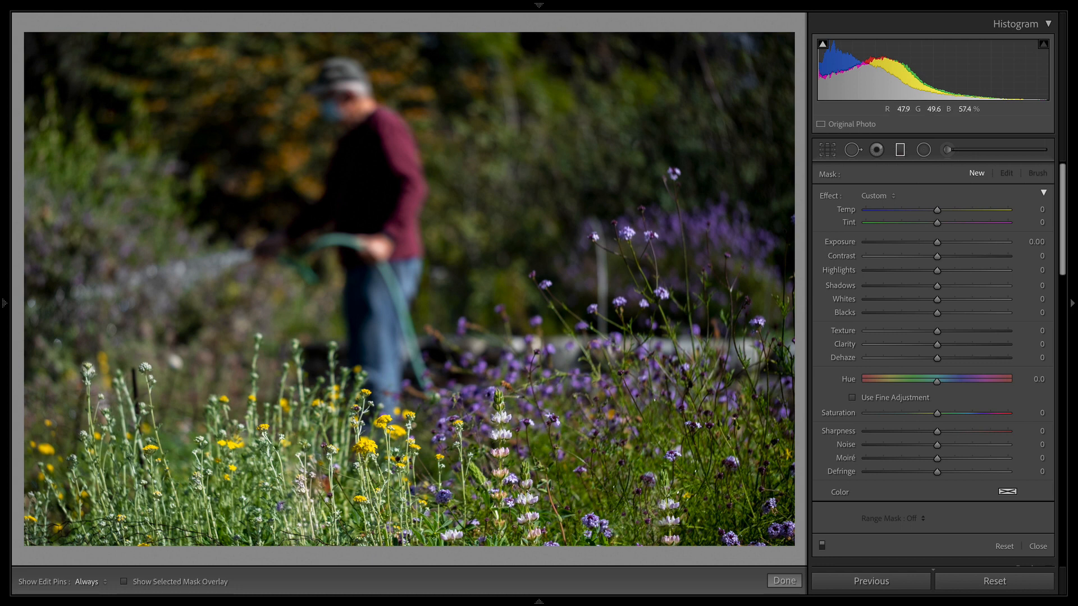
pyautogui.moveTo(411, 283); pyautogui.dragTo(413, 463)
pyautogui.moveTo(411, 373); pyautogui.dragTo(407, 349)
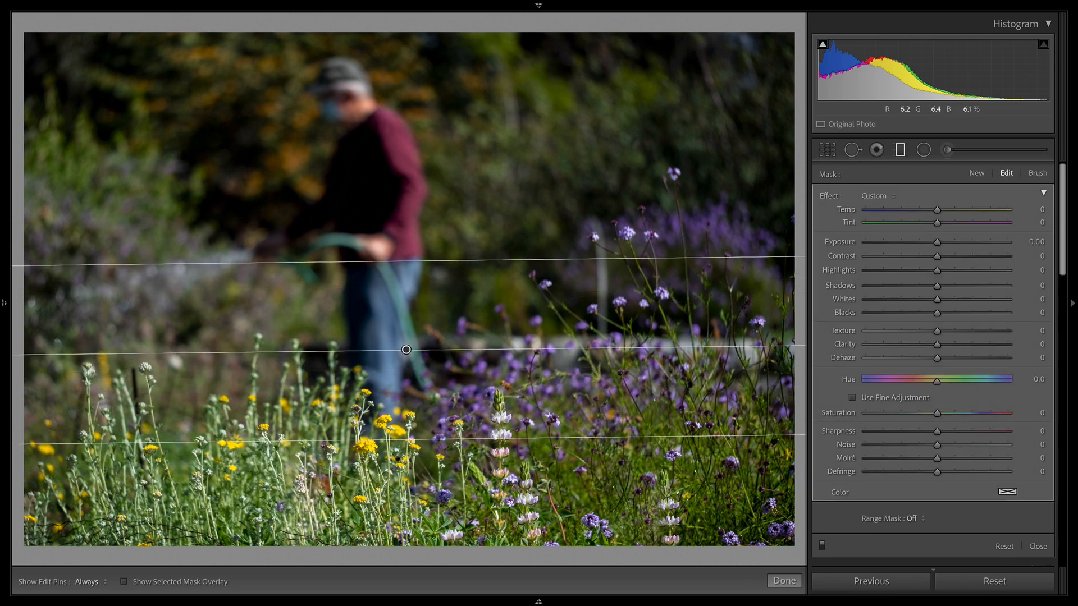
pyautogui.press('o')
pyautogui.press('o')
pyautogui.press('o')
pyautogui.press('o')
pyautogui.press('o')
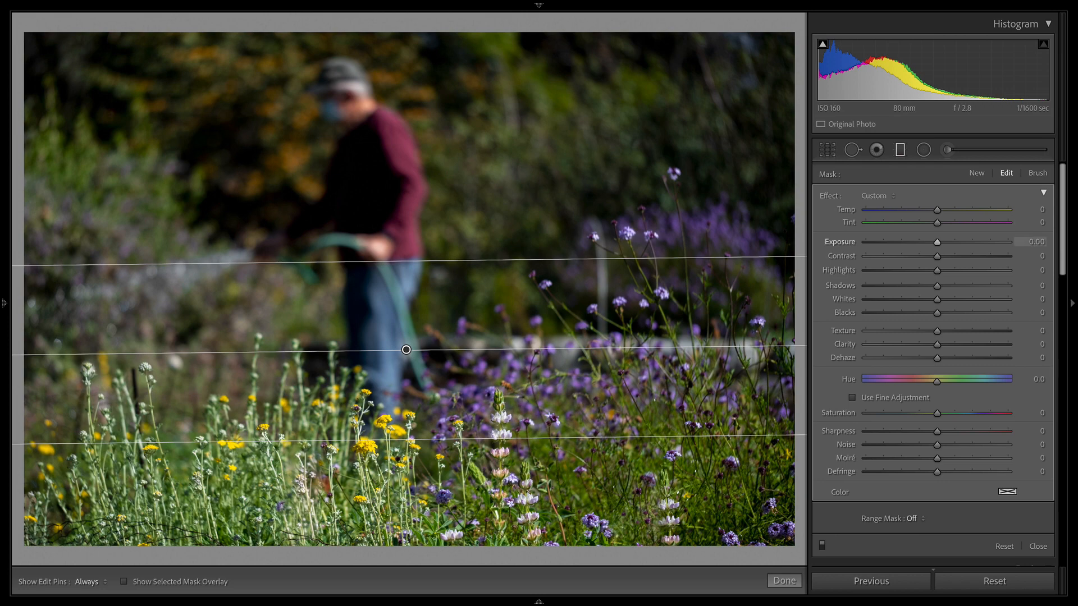
# Step: Try the graduated filter with Exposure at -0.15, reset Exposure, and try Sharpness at -100
pyautogui.moveTo(936, 242); pyautogui.dragTo(934, 242)
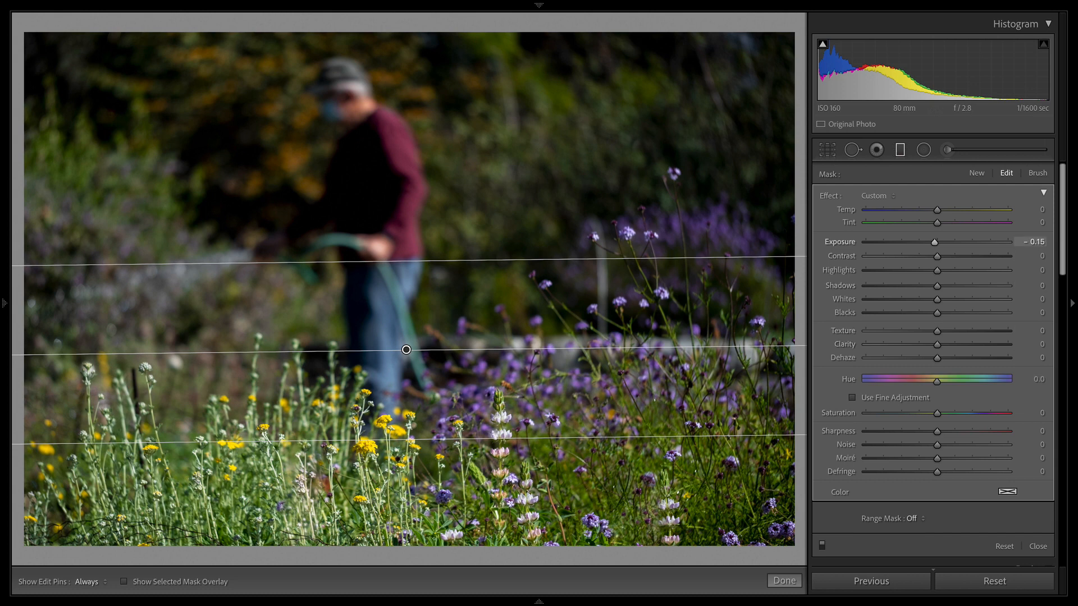
pyautogui.doubleClick(934, 242)
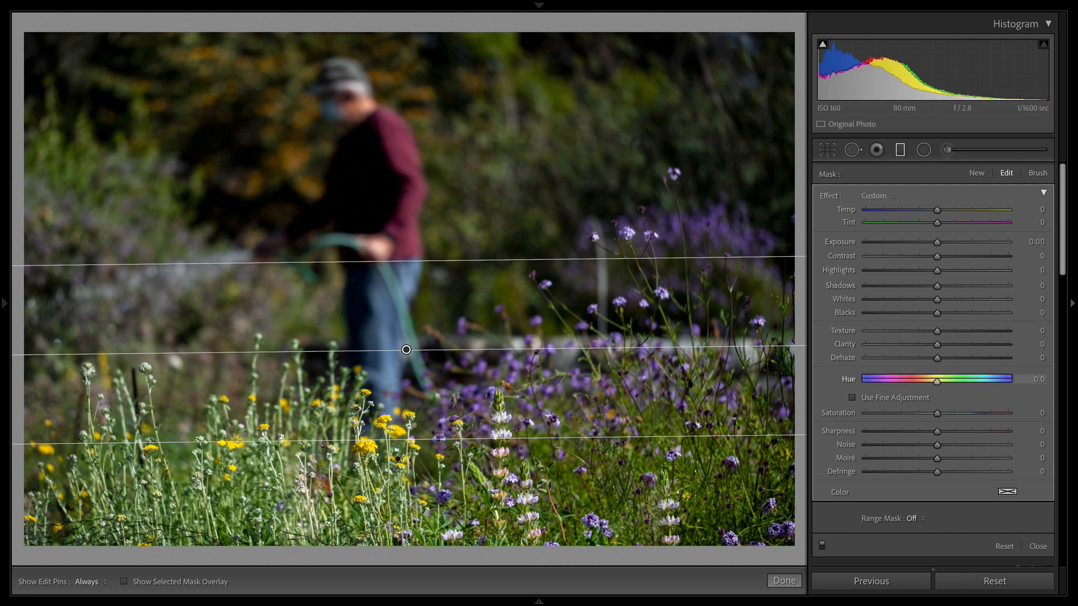
pyautogui.moveTo(936, 431); pyautogui.dragTo(866, 431)
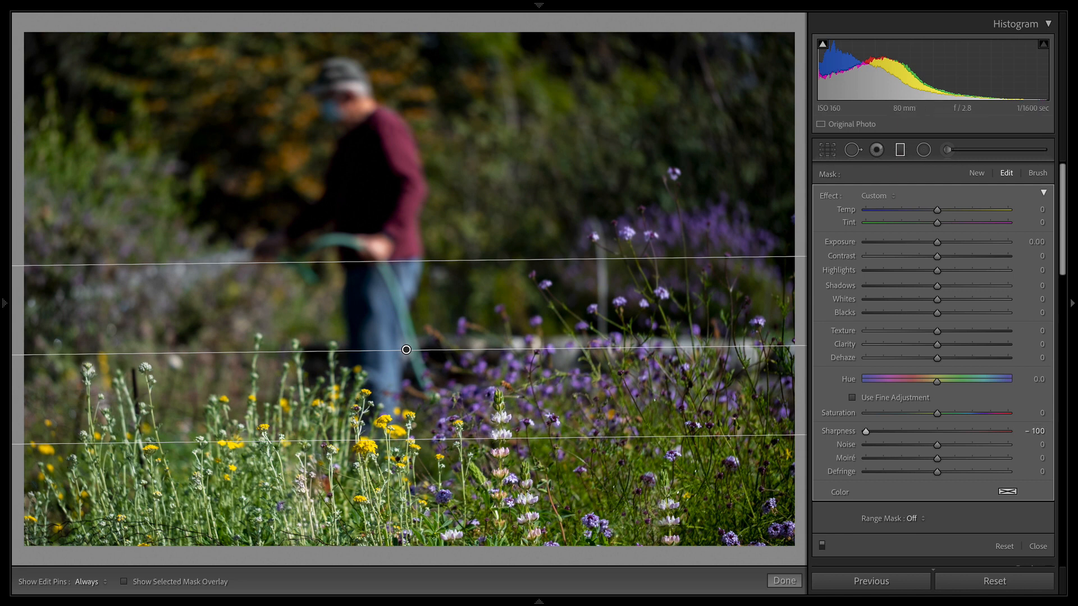
# Step: Widen the graduated filter's transition up to the man's chest, and try its Temp at 44 before resetting it
pyautogui.moveTo(406, 261); pyautogui.dragTo(405, 194)
pyautogui.moveTo(406, 316)
pyautogui.mouseDown()
pyautogui.moveTo(406, 296)
pyautogui.moveTo(408, 306)
pyautogui.mouseUp()
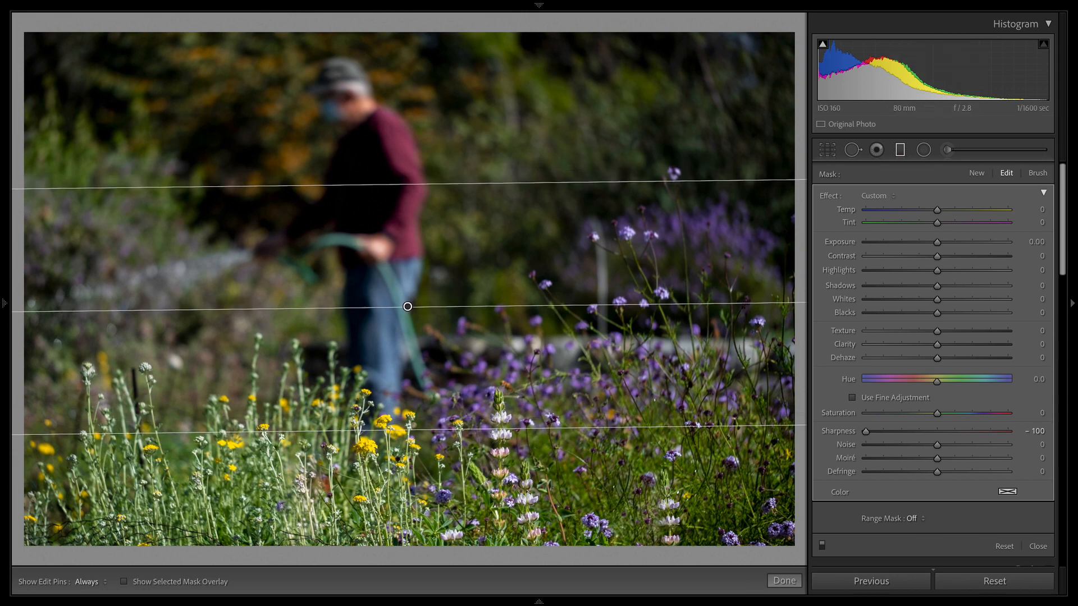
pyautogui.moveTo(936, 209); pyautogui.dragTo(967, 210)
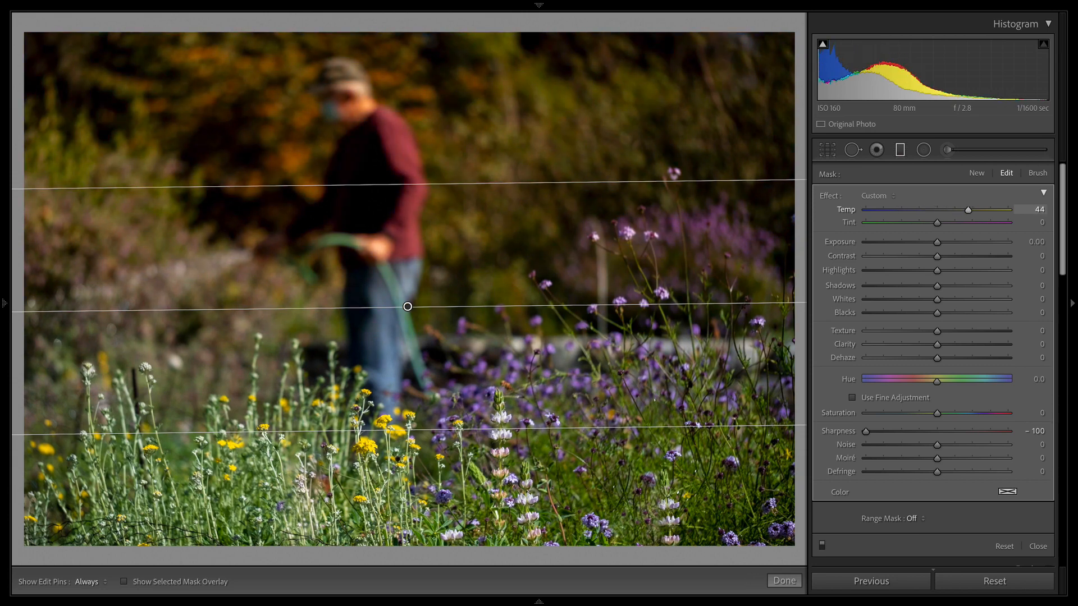
pyautogui.doubleClick(968, 210)
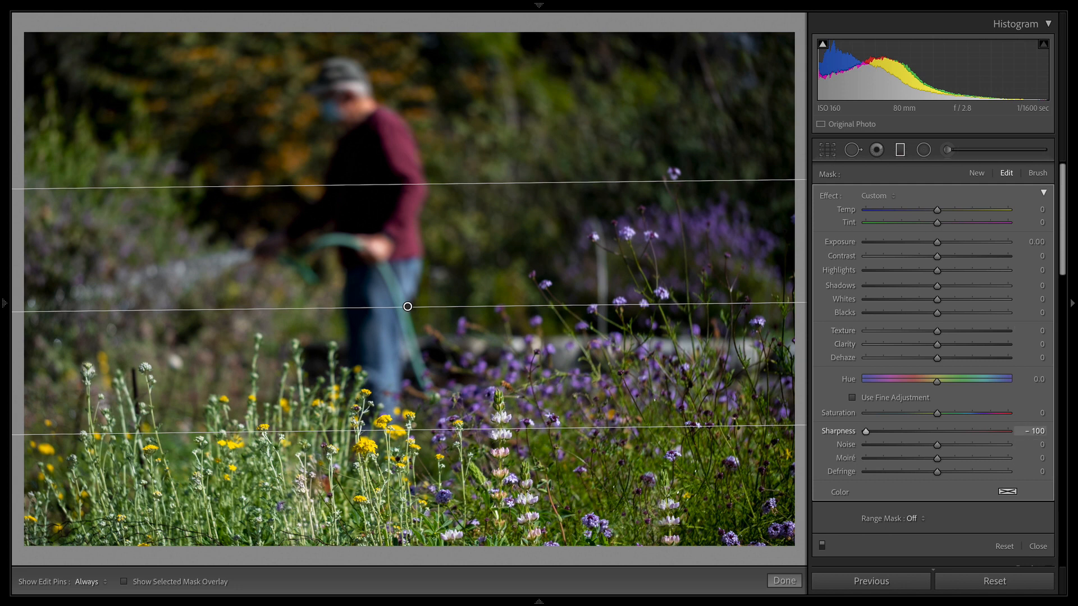
# Step: Set the graduated filter's Sharpness to -62 and Clarity to -33, and try Shadows at -11 before resetting it
pyautogui.doubleClick(838, 430)
pyautogui.moveTo(937, 431); pyautogui.dragTo(907, 431)
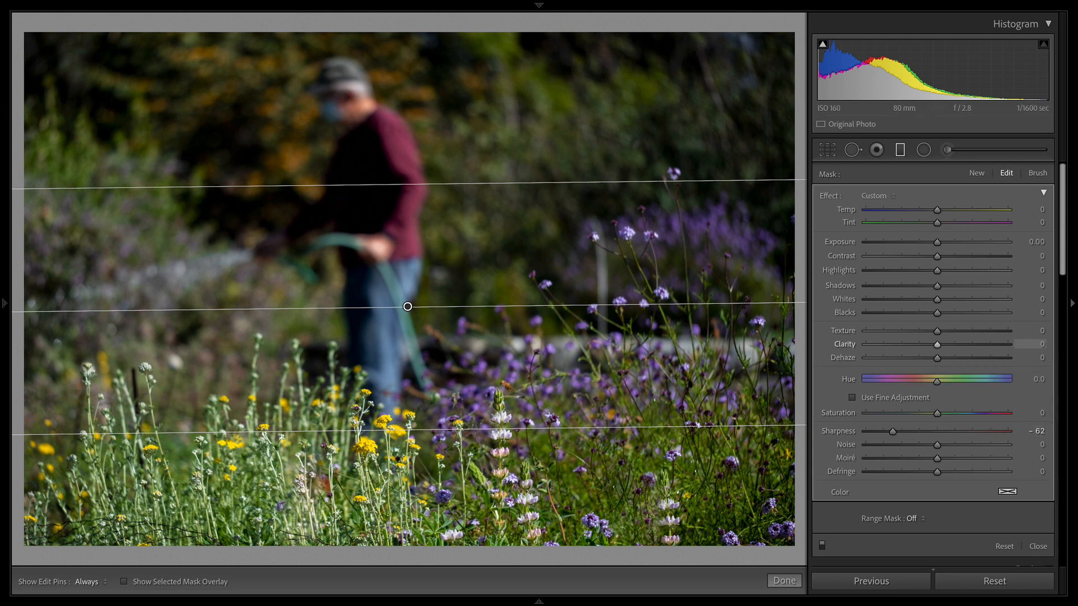
pyautogui.moveTo(937, 344); pyautogui.dragTo(912, 344)
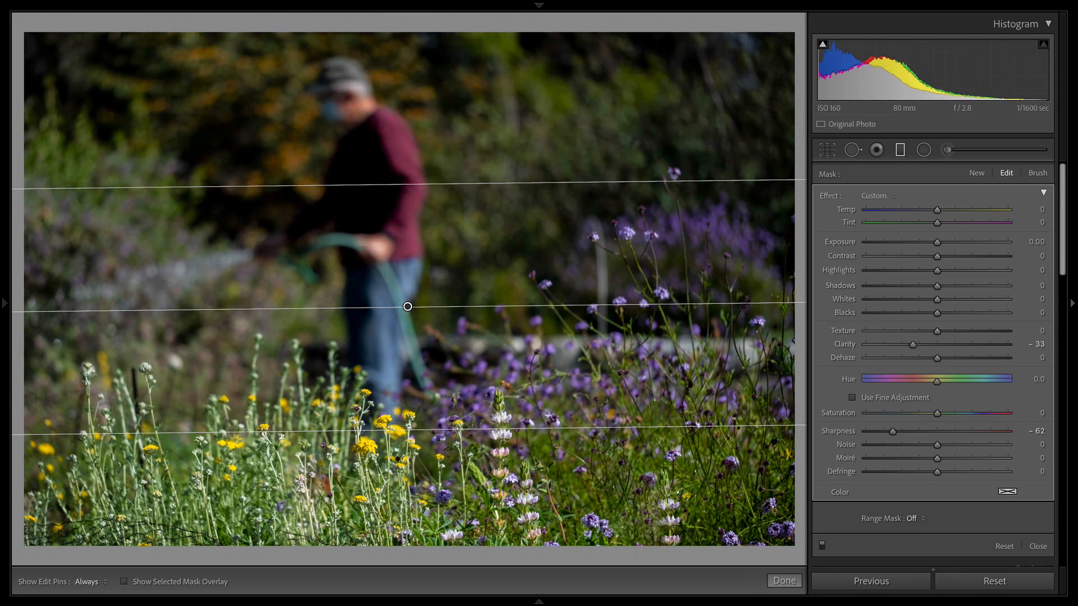
pyautogui.moveTo(937, 286)
pyautogui.mouseDown()
pyautogui.moveTo(1009, 286)
pyautogui.moveTo(929, 286)
pyautogui.mouseUp()
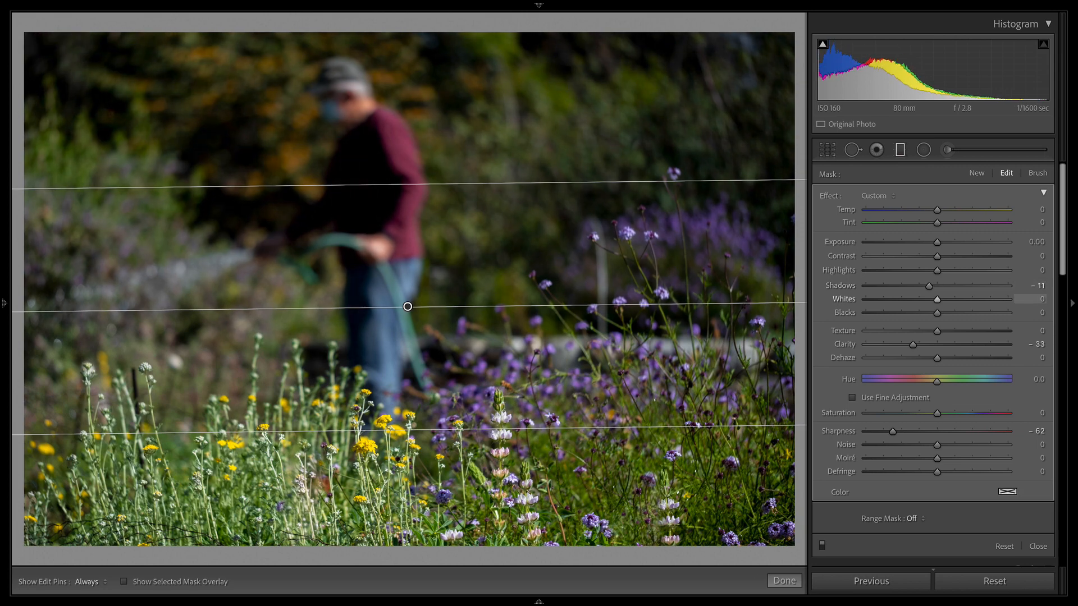
pyautogui.doubleClick(929, 285)
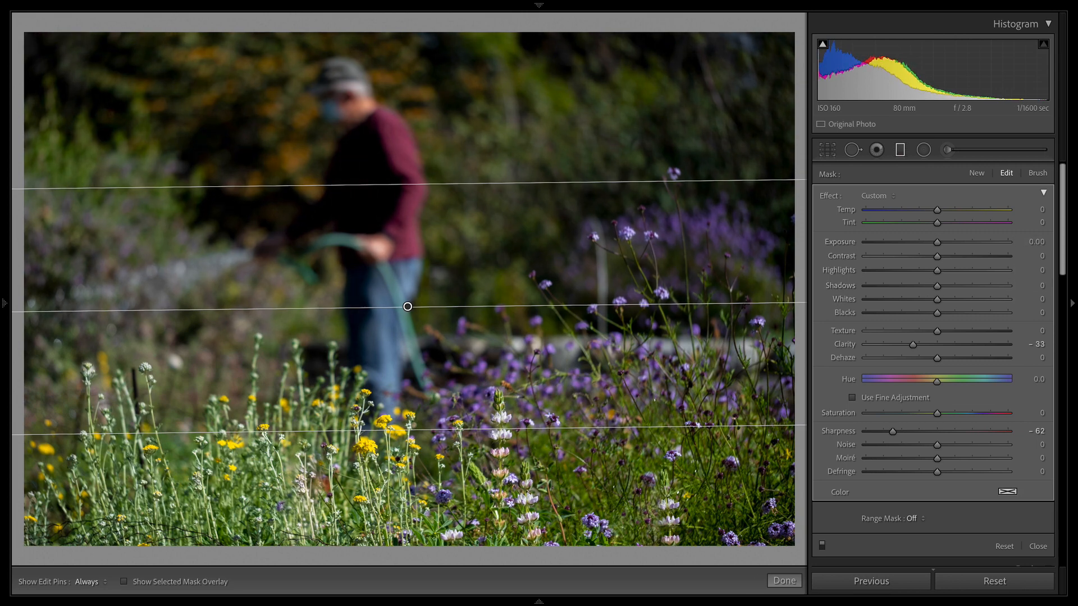
# Step: Try the background graduated filter's Exposure at -0.38 and at 1.69, and reset it
pyautogui.moveTo(937, 242); pyautogui.dragTo(930, 242)
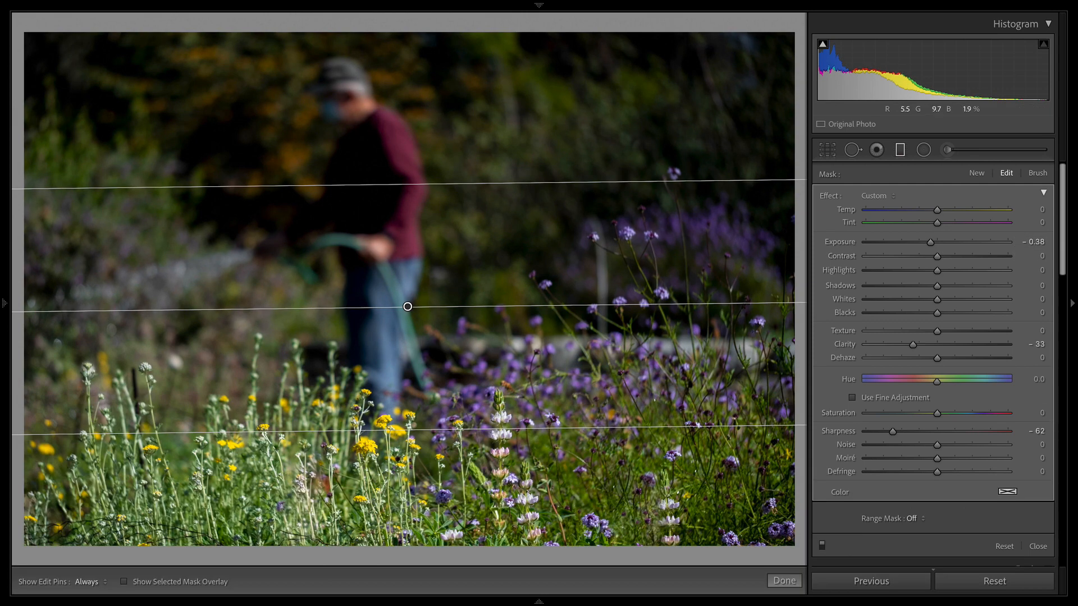
pyautogui.click(785, 581)
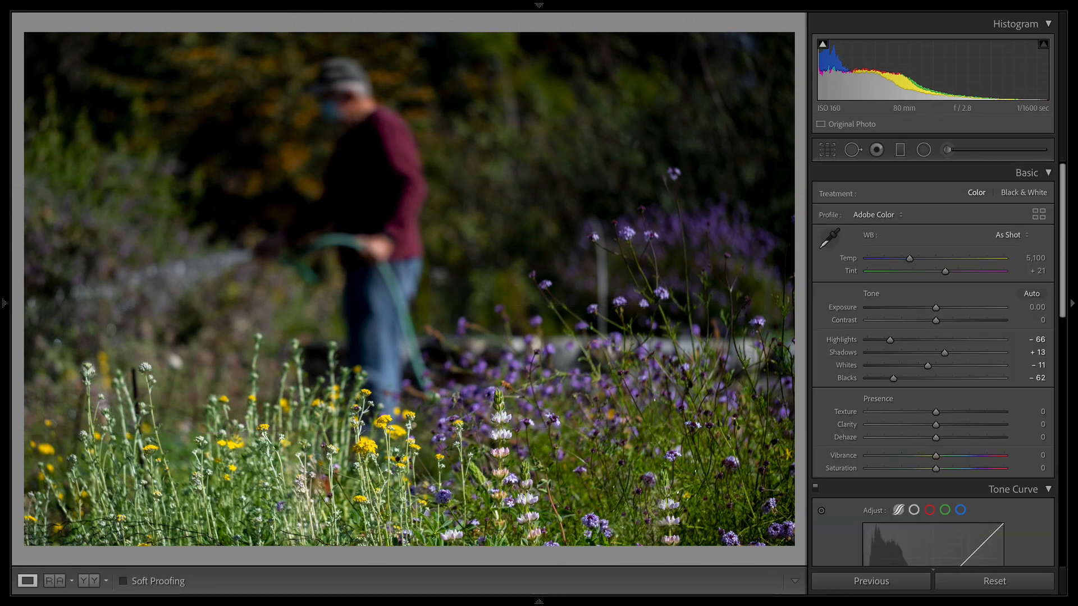
pyautogui.press('m')
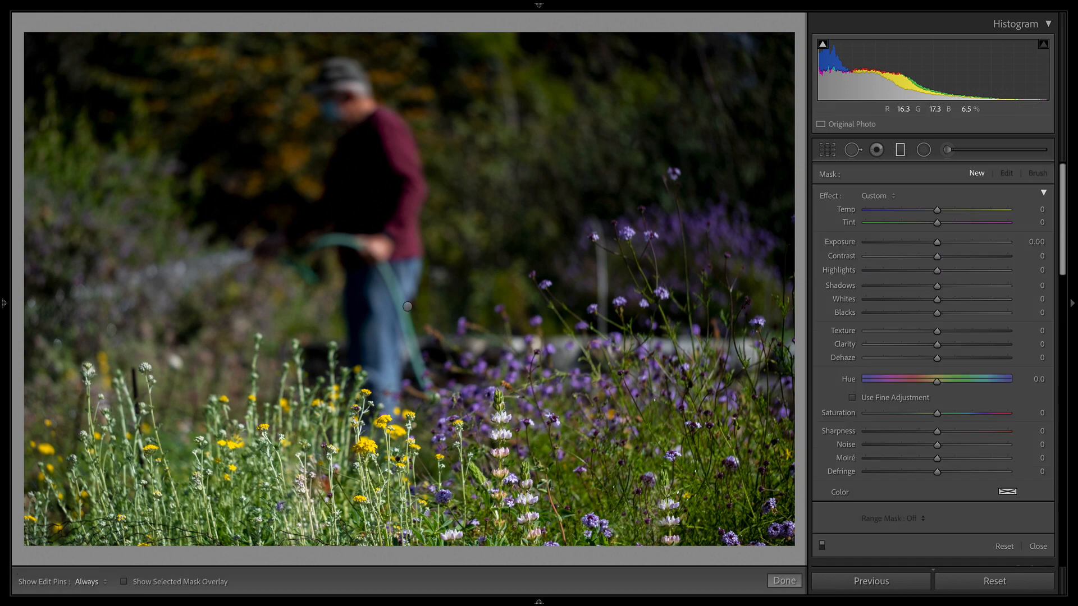
pyautogui.click(408, 306)
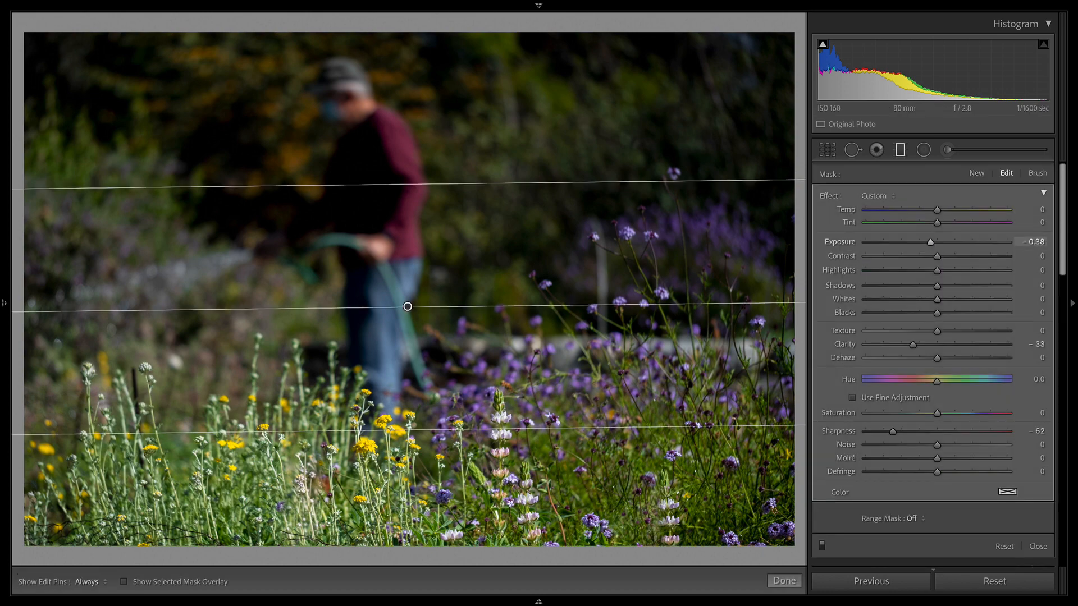
pyautogui.moveTo(937, 242); pyautogui.dragTo(967, 242)
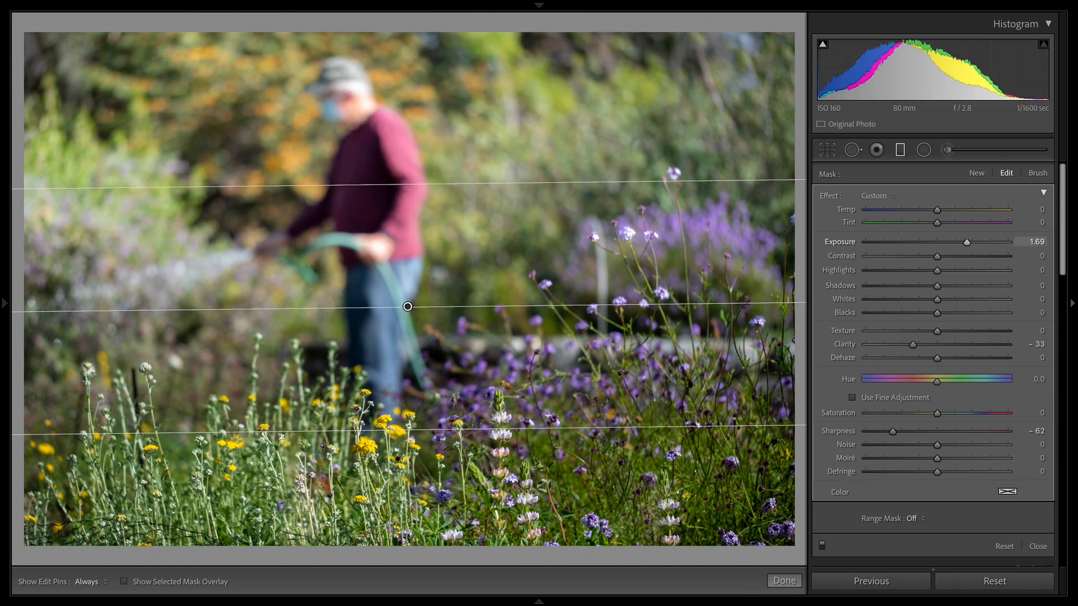
pyautogui.doubleClick(967, 242)
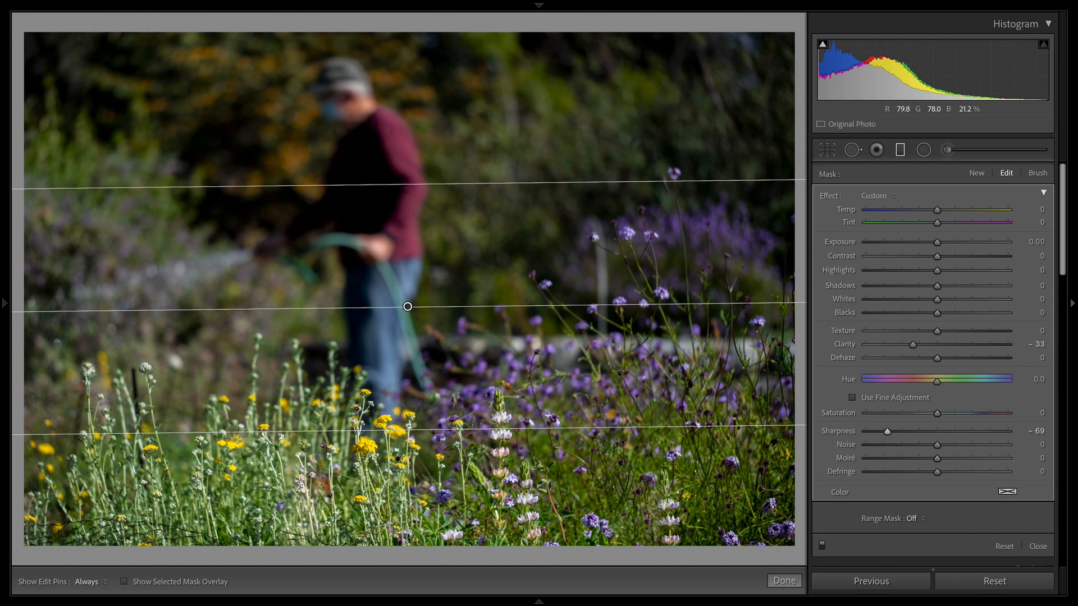
# Step: Add a second graduated filter over the foreground flowers, fading out up to the man's waist, and check its mask overlay
pyautogui.moveTo(415, 444); pyautogui.dragTo(413, 254)
pyautogui.moveTo(414, 350)
pyautogui.mouseDown()
pyautogui.moveTo(410, 329)
pyautogui.moveTo(407, 340)
pyautogui.mouseUp()
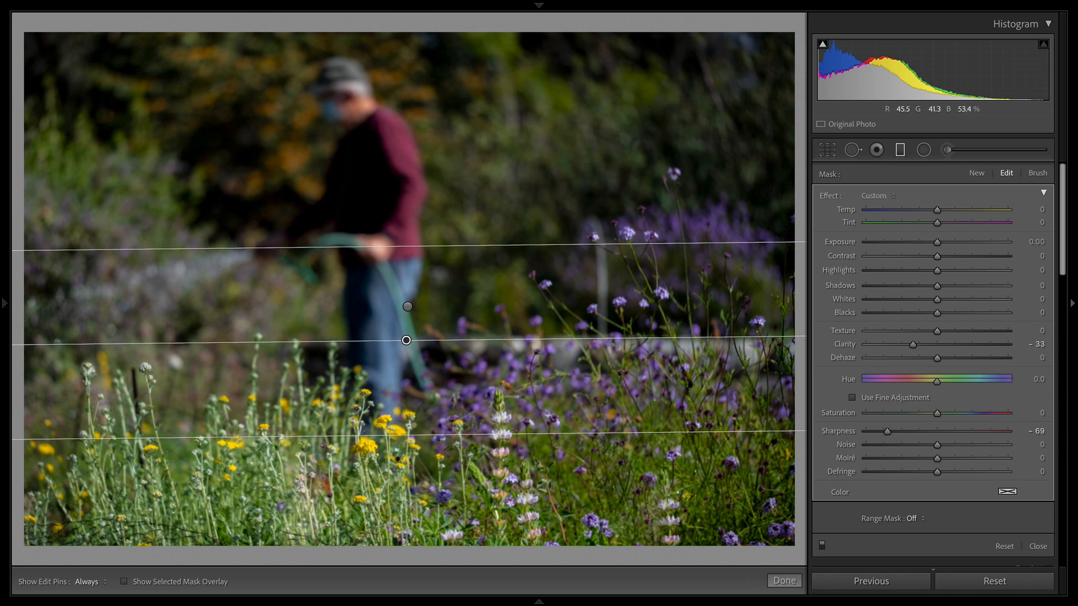
pyautogui.press('o')
pyautogui.press('o')
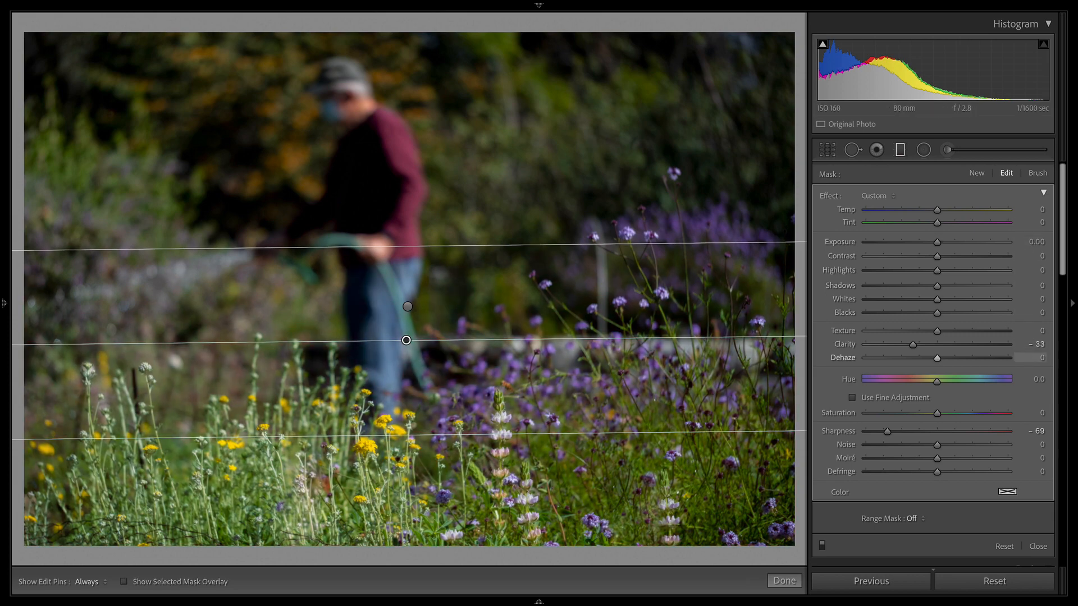
# Step: Set the foreground filter's Clarity to 29 and Sharpness to 65, and lower its upper edge to the man's hips
pyautogui.doubleClick(844, 344)
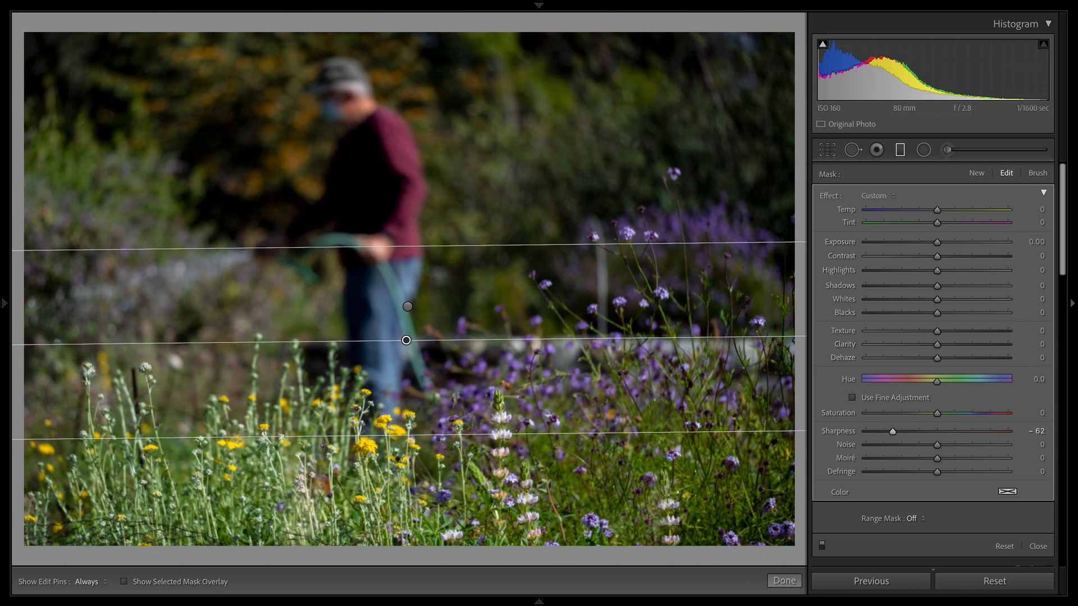
pyautogui.doubleClick(839, 431)
pyautogui.moveTo(937, 345)
pyautogui.mouseDown()
pyautogui.moveTo(988, 344)
pyautogui.moveTo(957, 344)
pyautogui.mouseUp()
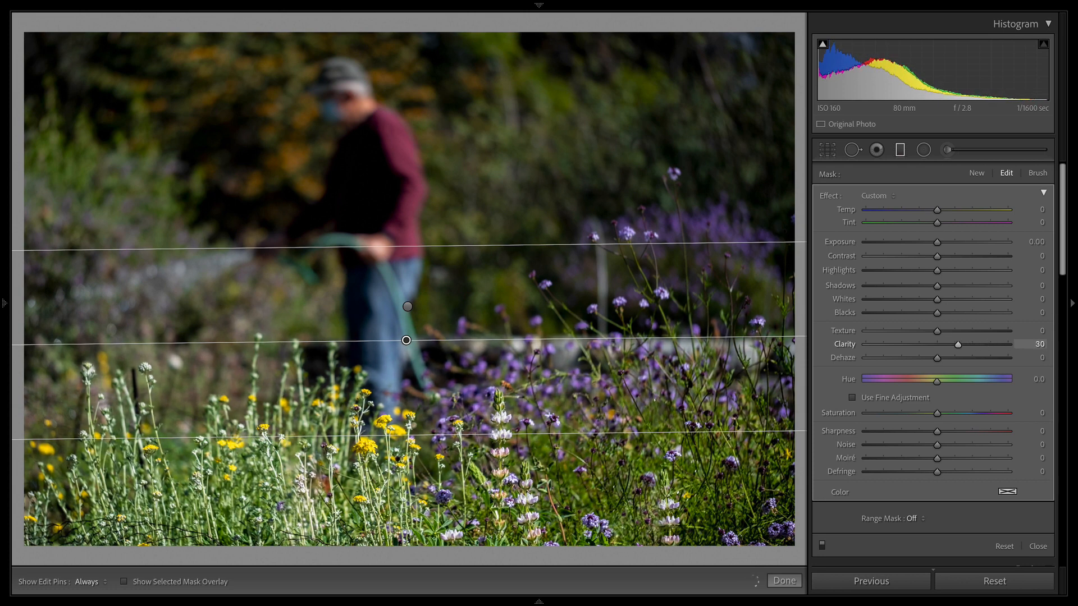
pyautogui.moveTo(937, 432); pyautogui.dragTo(977, 431)
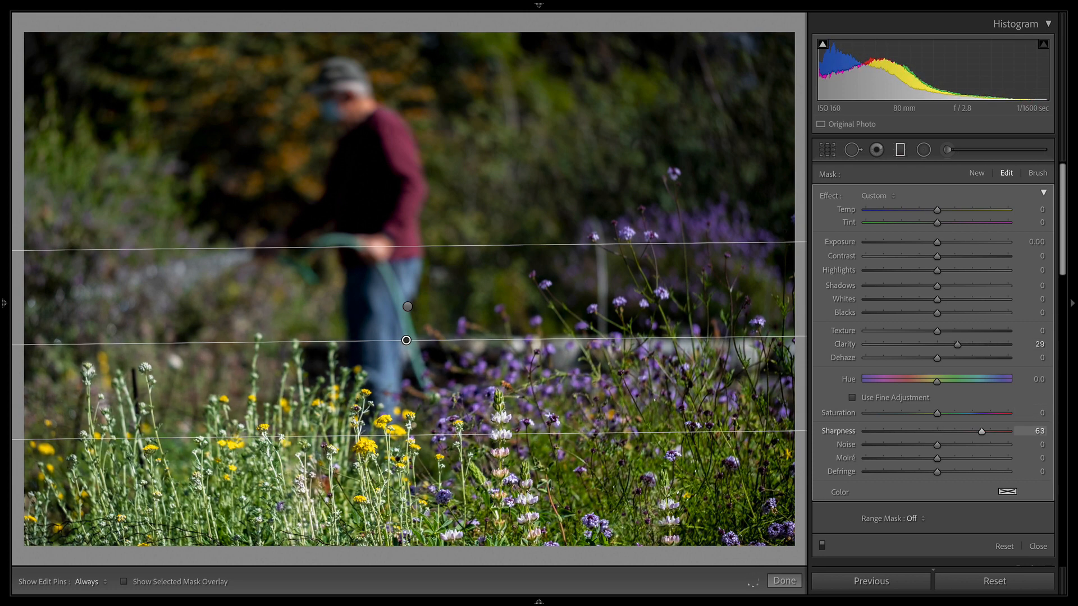
pyautogui.moveTo(407, 246)
pyautogui.mouseDown()
pyautogui.moveTo(406, 369)
pyautogui.moveTo(406, 265)
pyautogui.mouseUp()
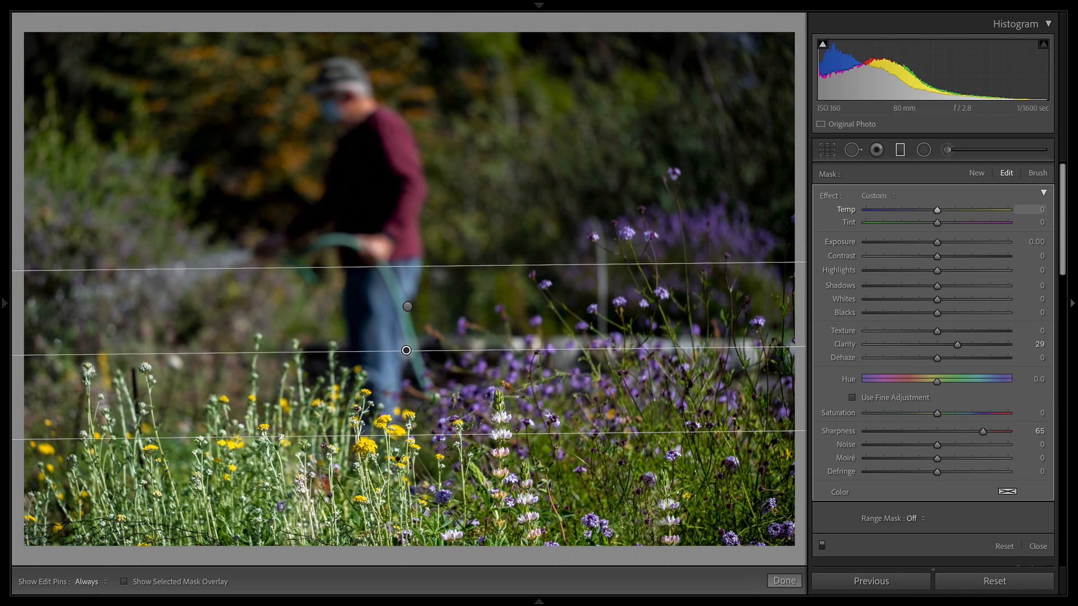
# Step: Try changing the foreground filter's Temp, Exposure and Highlights, and reset them
pyautogui.moveTo(937, 209); pyautogui.dragTo(897, 270)
pyautogui.doubleClick(917, 209)
pyautogui.doubleClick(931, 241)
pyautogui.doubleClick(897, 270)
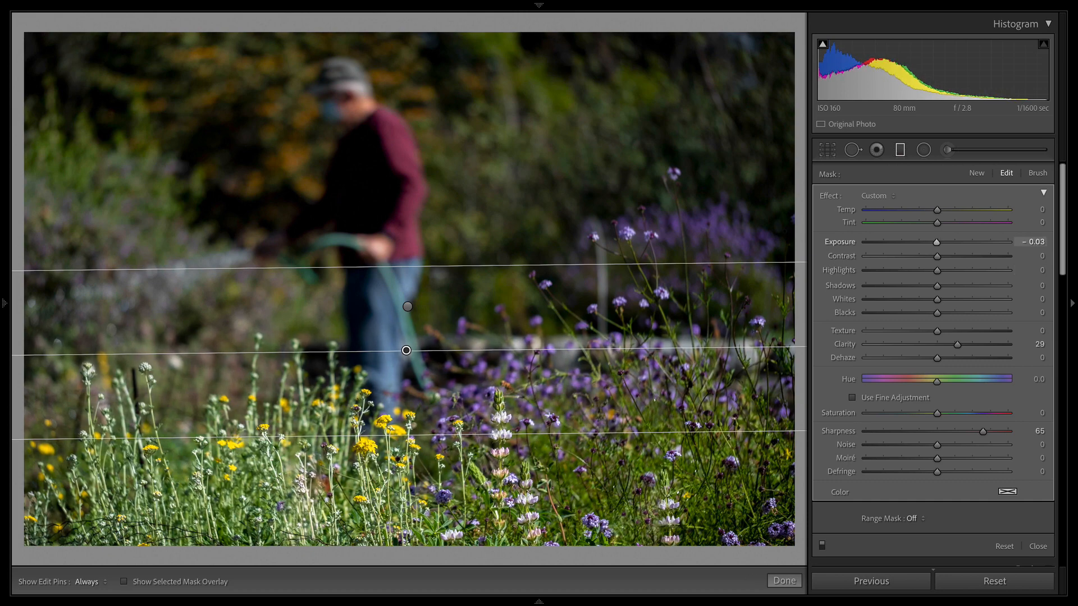
# Step: Fine-tune the foreground filter's upper edge, set its Saturation to 25, and finish the filter
pyautogui.moveTo(409, 267); pyautogui.dragTo(408, 268)
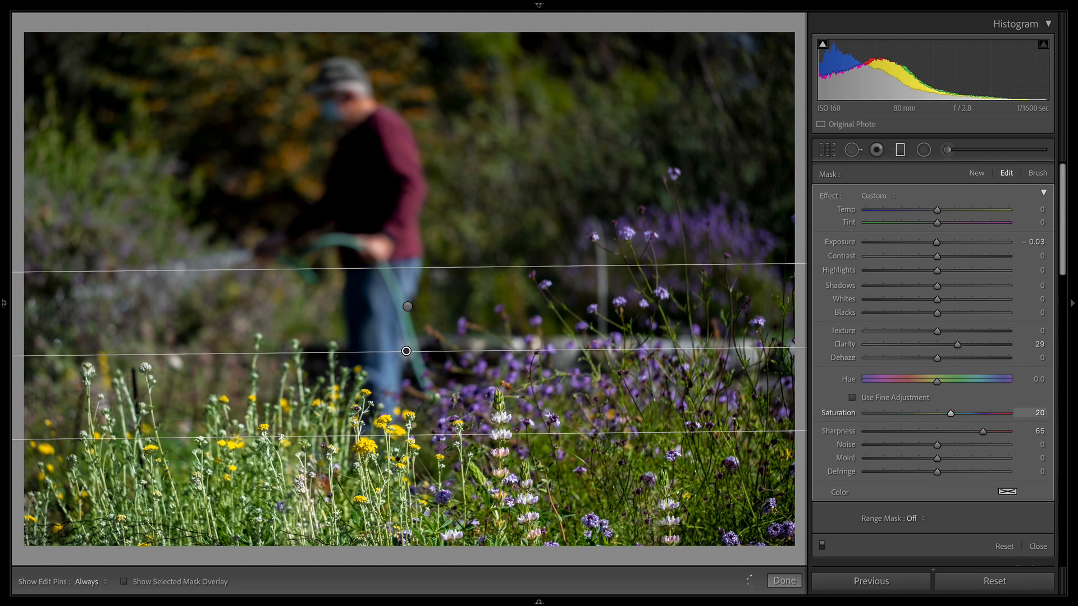
pyautogui.moveTo(950, 413)
pyautogui.mouseDown()
pyautogui.moveTo(1006, 413)
pyautogui.moveTo(937, 413)
pyautogui.moveTo(959, 413)
pyautogui.mouseUp()
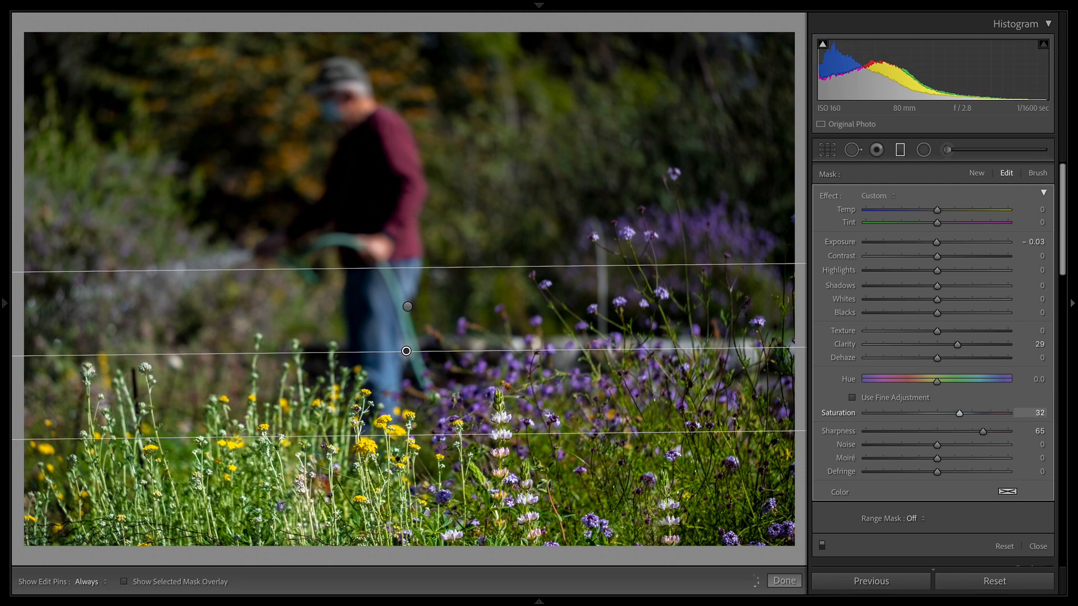
pyautogui.click(784, 581)
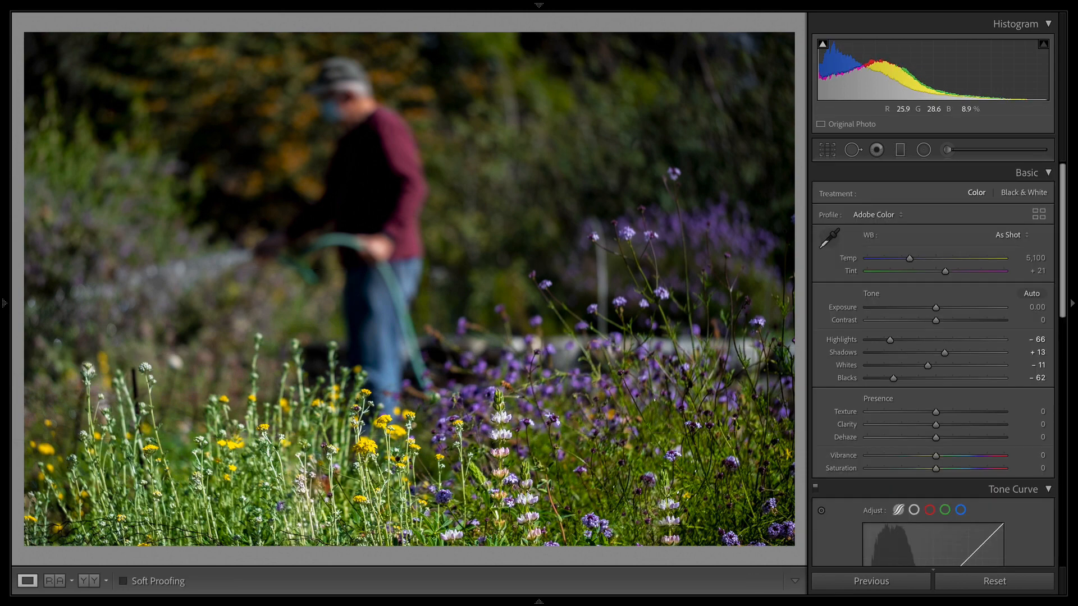
# Step: Compare the edited garden photo with its original version several times
pyautogui.press('\\')
pyautogui.press('\\')
pyautogui.press('\\')
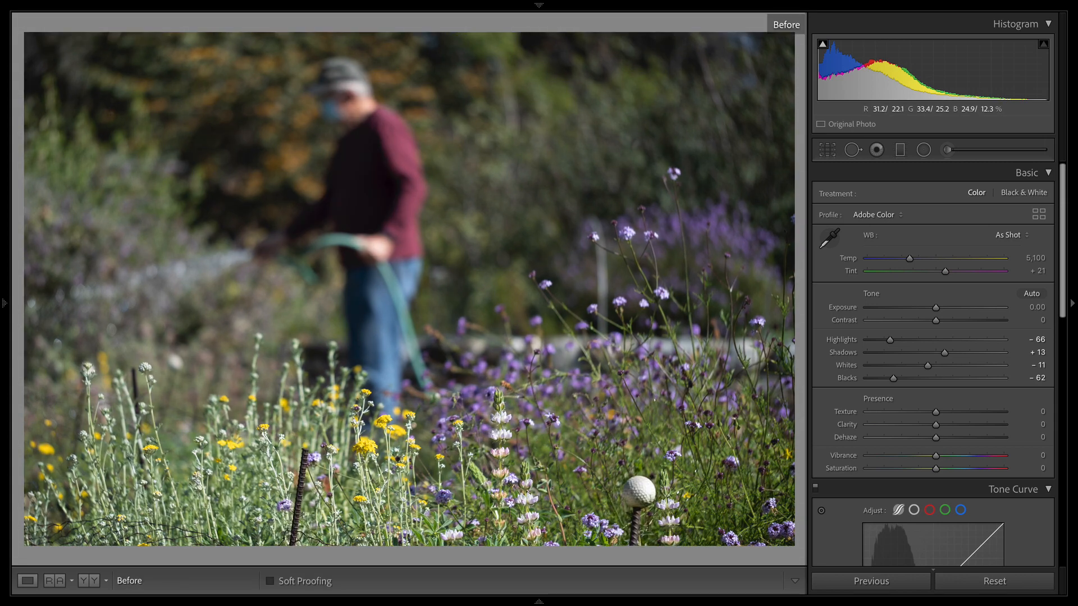
pyautogui.press('\\')
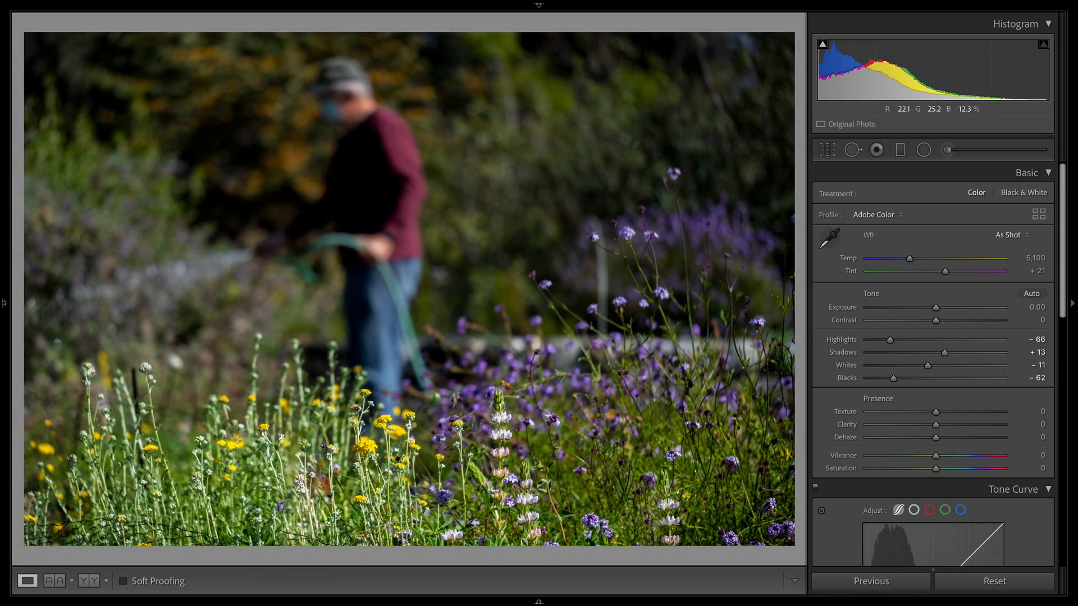
pyautogui.press('\\')
pyautogui.press('\\')
pyautogui.press('\\')
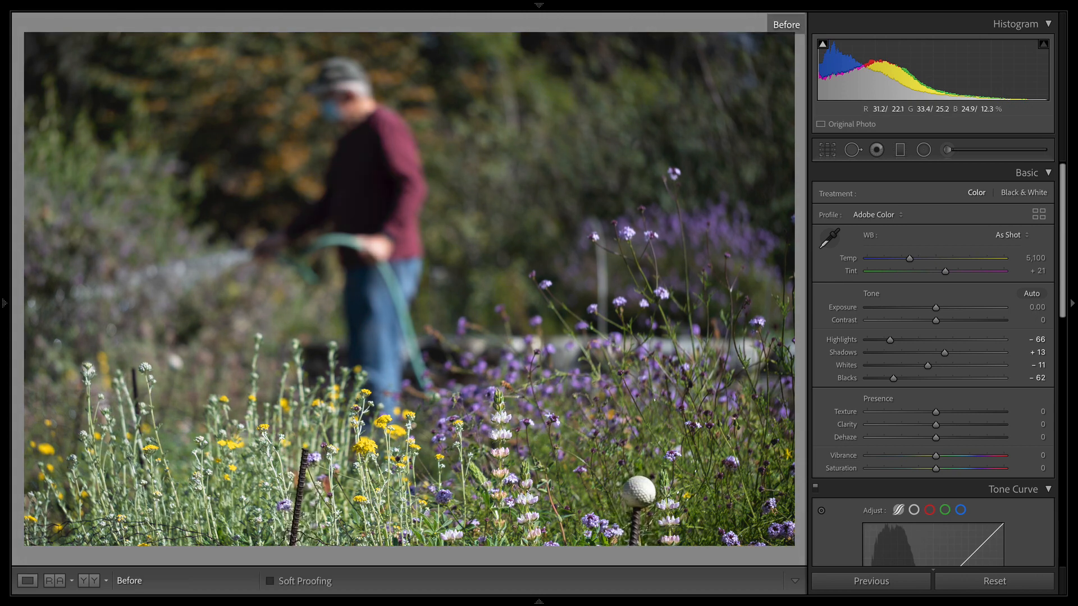
pyautogui.press('\\')
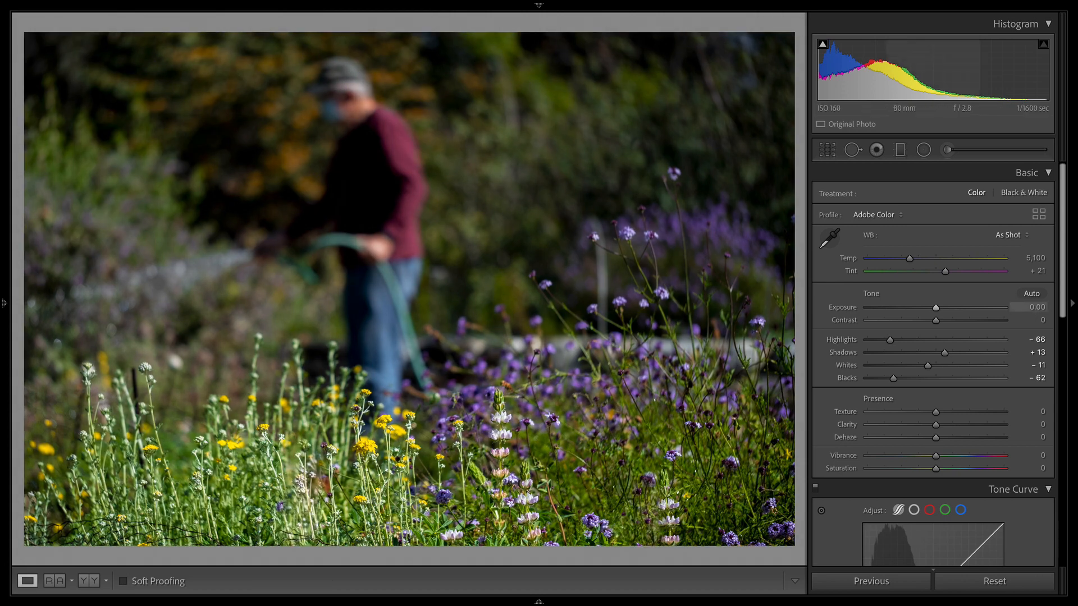
# Step: Set the tone curve's Lights to +14 and Darks to -3, and compare the photo with its original version
pyautogui.scroll(-5, 933, 365)
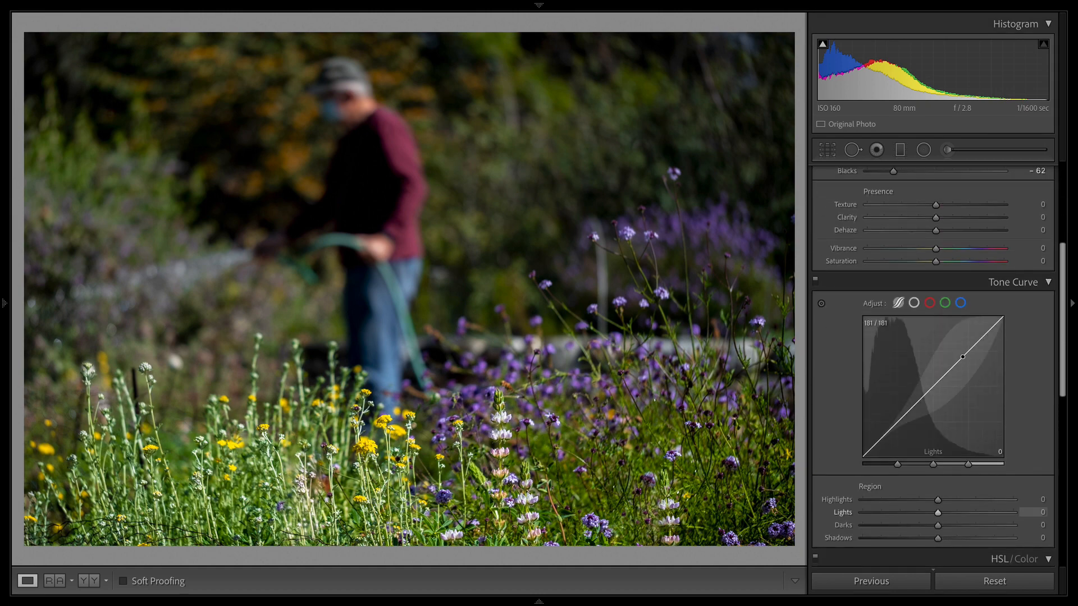
pyautogui.moveTo(956, 362); pyautogui.dragTo(956, 356)
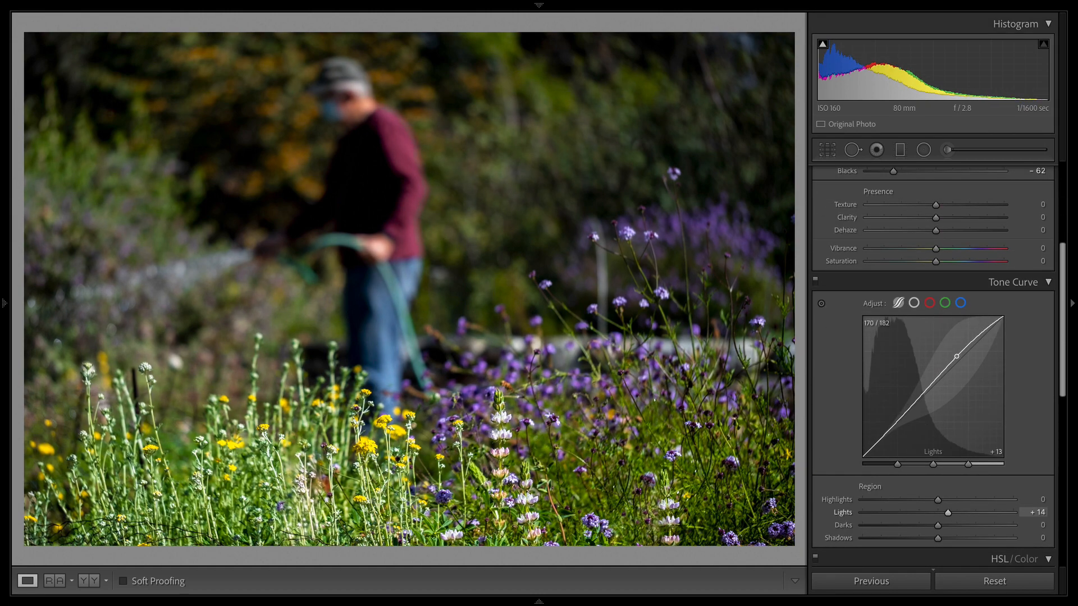
pyautogui.moveTo(910, 407); pyautogui.dragTo(910, 408)
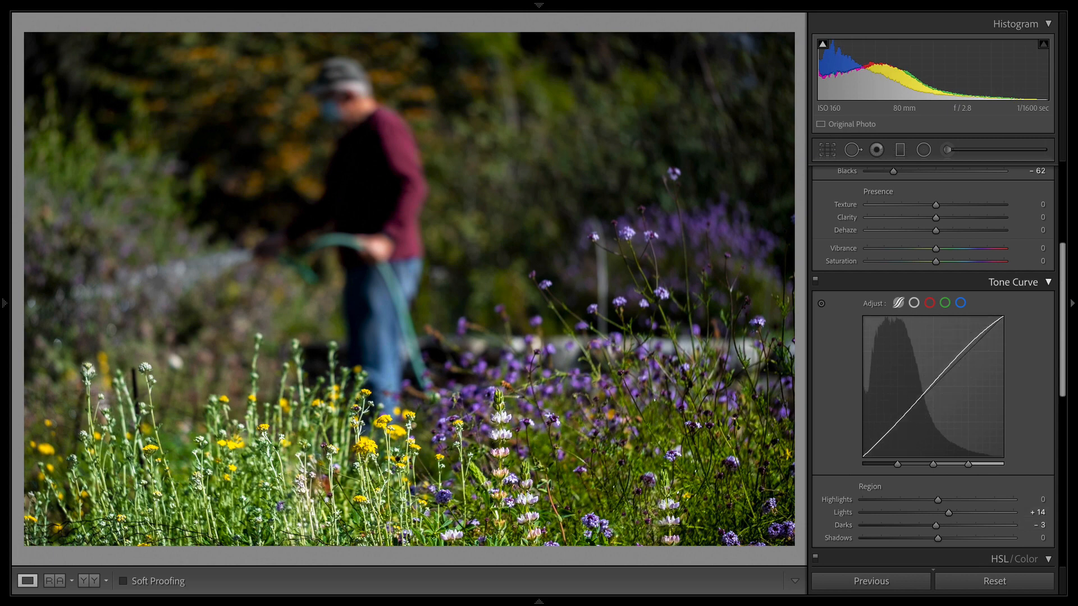
pyautogui.press('\\')
pyautogui.press('\\')
pyautogui.press('\\')
pyautogui.press('\\')
pyautogui.press('\\')
pyautogui.press('\\')
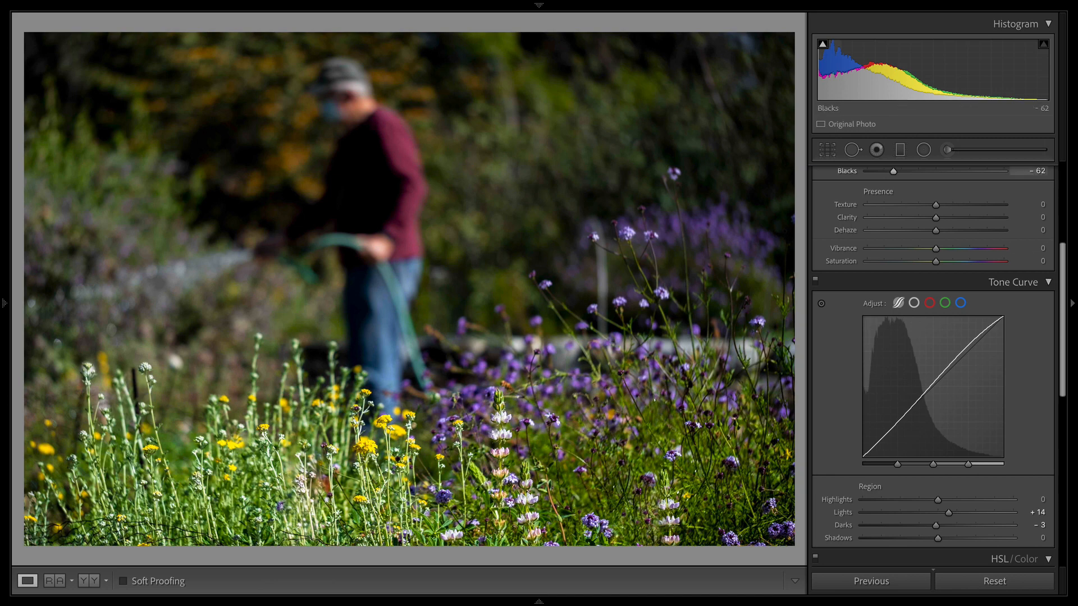
# Step: Copy the garden photo's settings, including local adjustments, and paste them onto the next photo, without spot removal, crop, transform or effects
pyautogui.press('super')
pyautogui.press('super+shift+c')
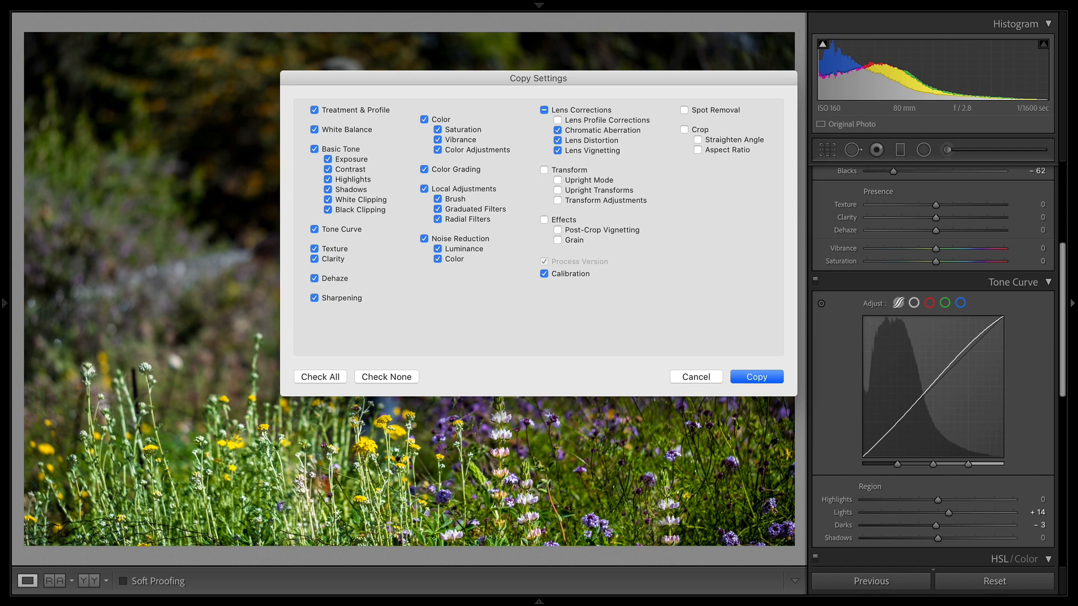
pyautogui.press('Return')
pyautogui.press('Right')
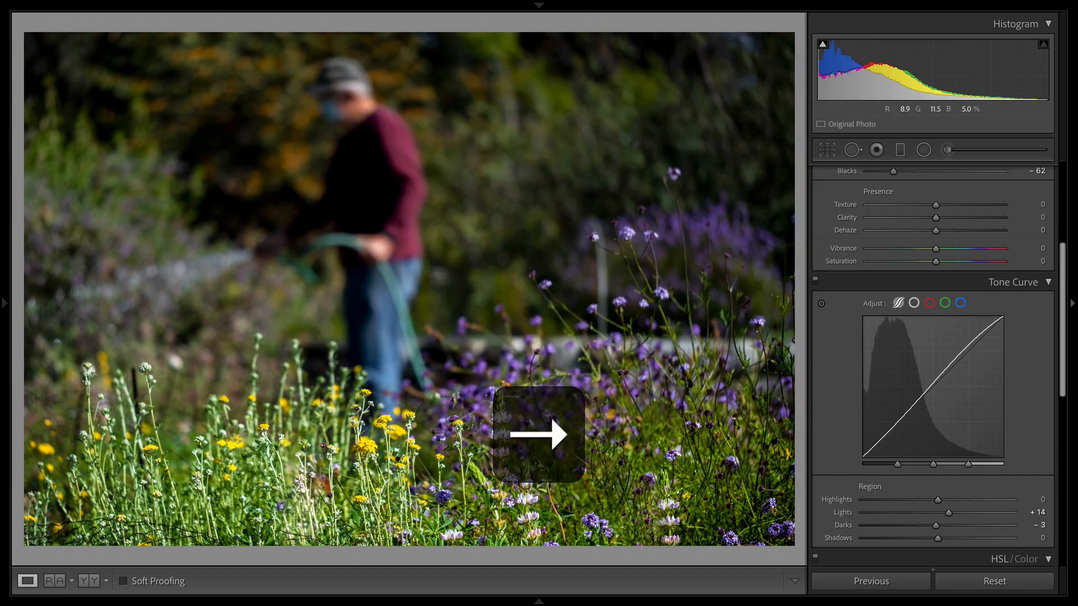
pyautogui.press('super+v')
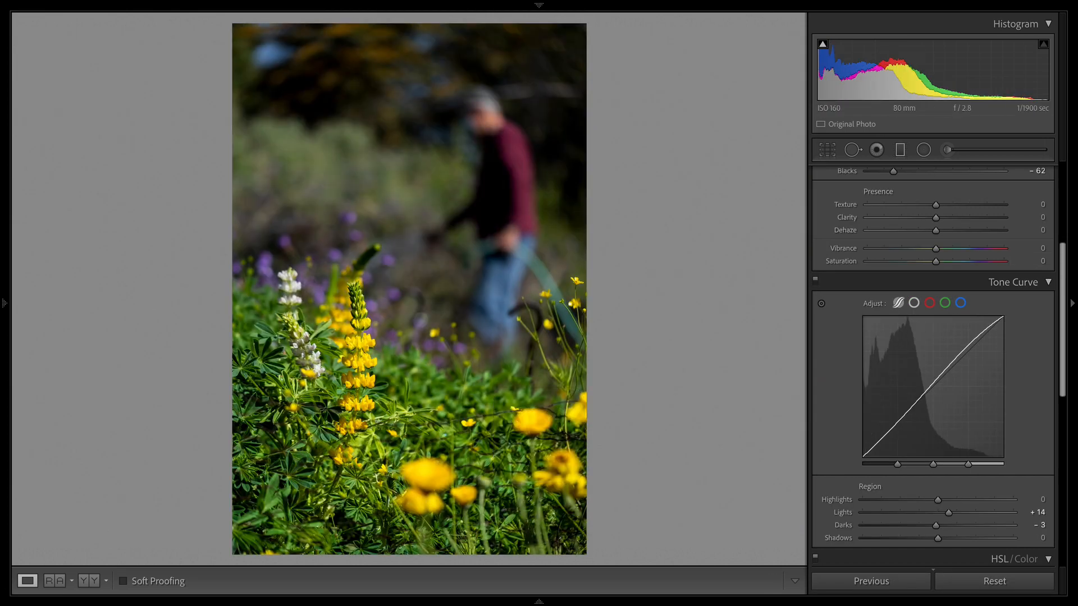
# Step: Tilt the pasted background filter to slope with the flower bed and raise its centre to the man's waist, using the mask overlay
pyautogui.press('m')
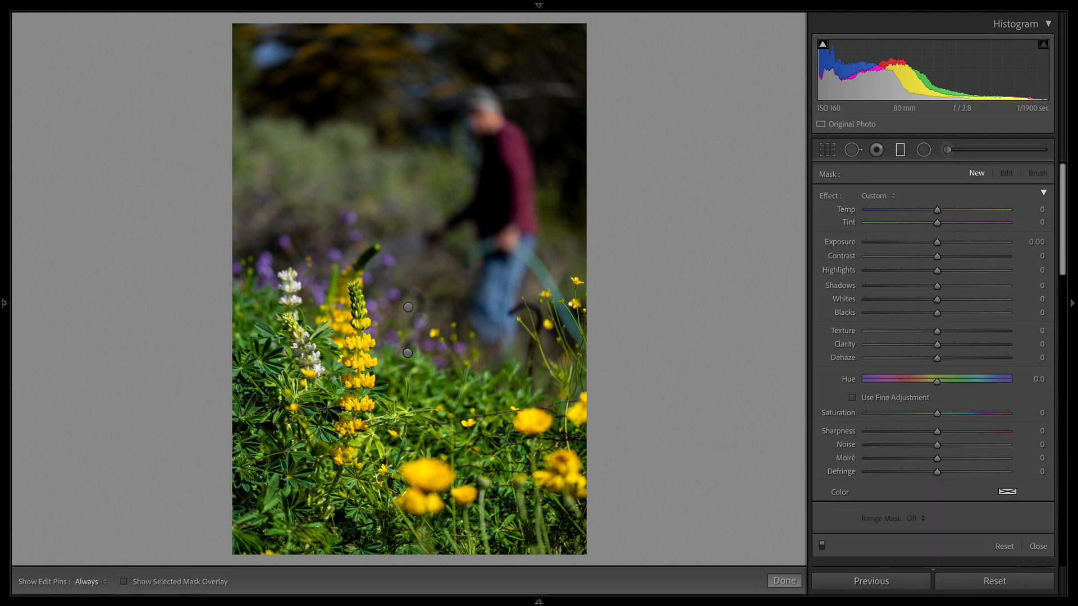
pyautogui.click(408, 307)
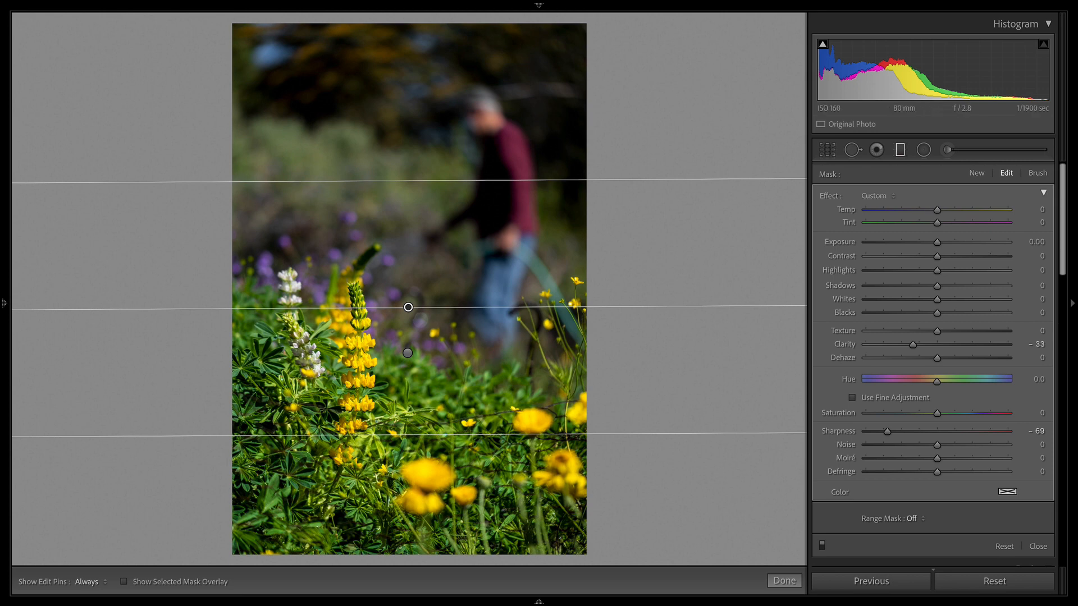
pyautogui.press('o')
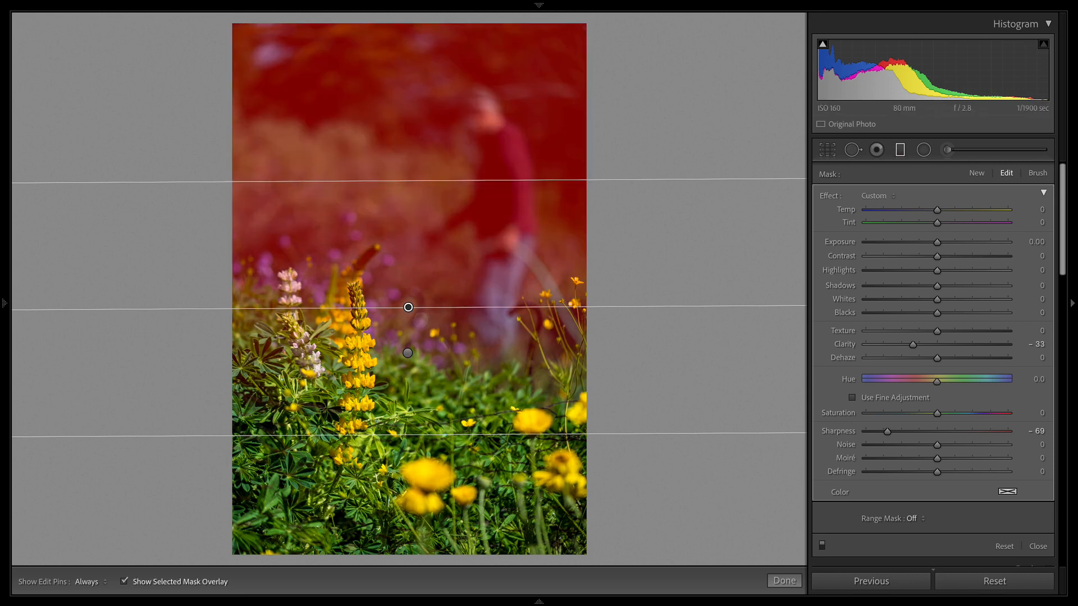
pyautogui.moveTo(548, 306); pyautogui.dragTo(548, 325)
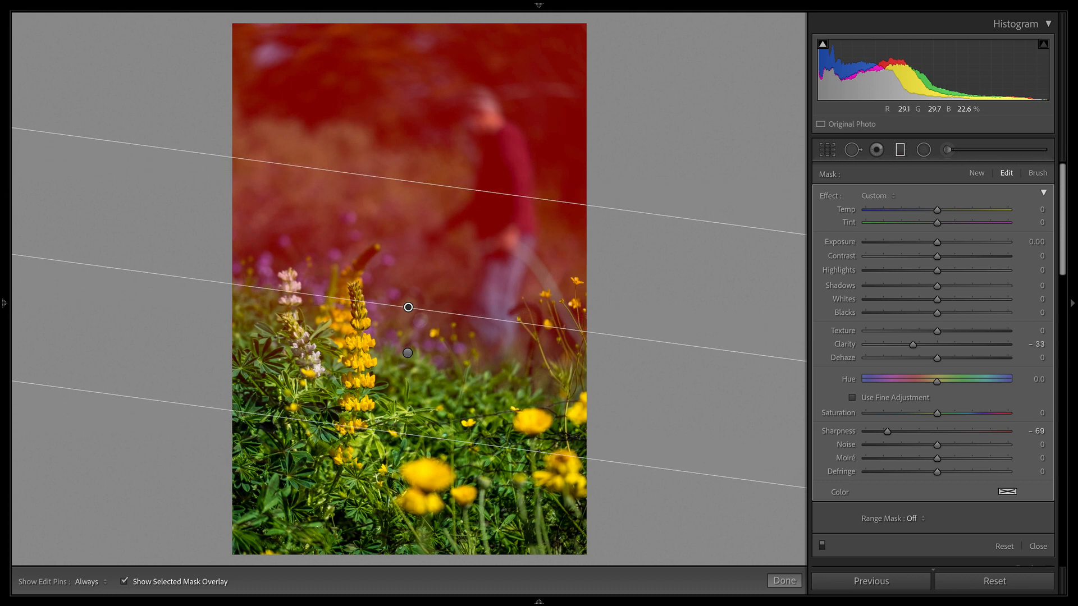
pyautogui.moveTo(408, 307); pyautogui.dragTo(412, 223)
# Step: Tilt the foreground filter to the same slope, raise its centre to the upper part of the yellow lupine, and hide the mask overlay
pyautogui.click(407, 353)
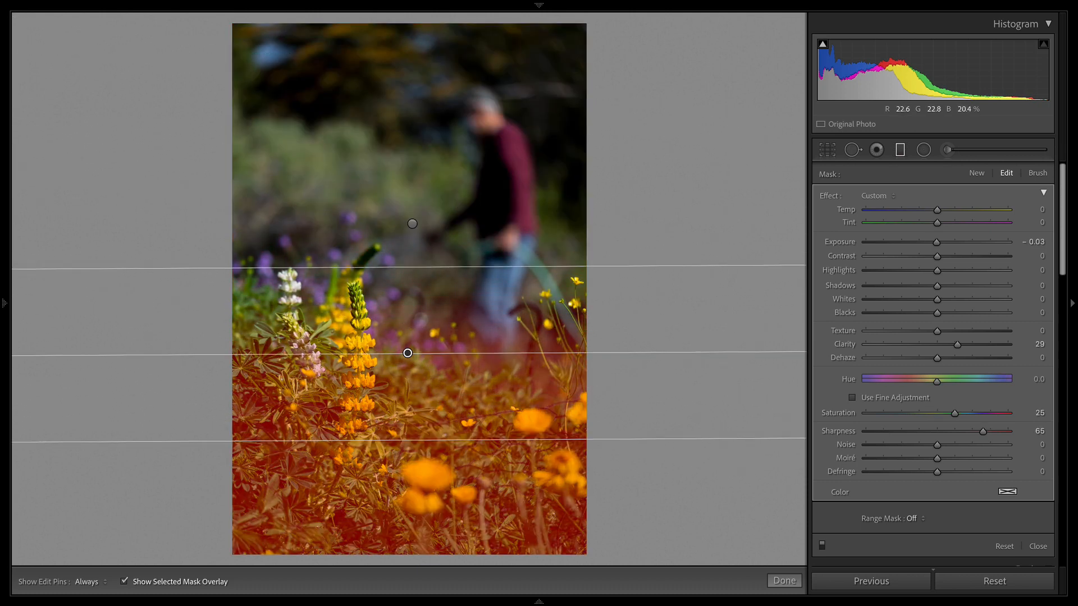
pyautogui.moveTo(547, 353); pyautogui.dragTo(547, 367)
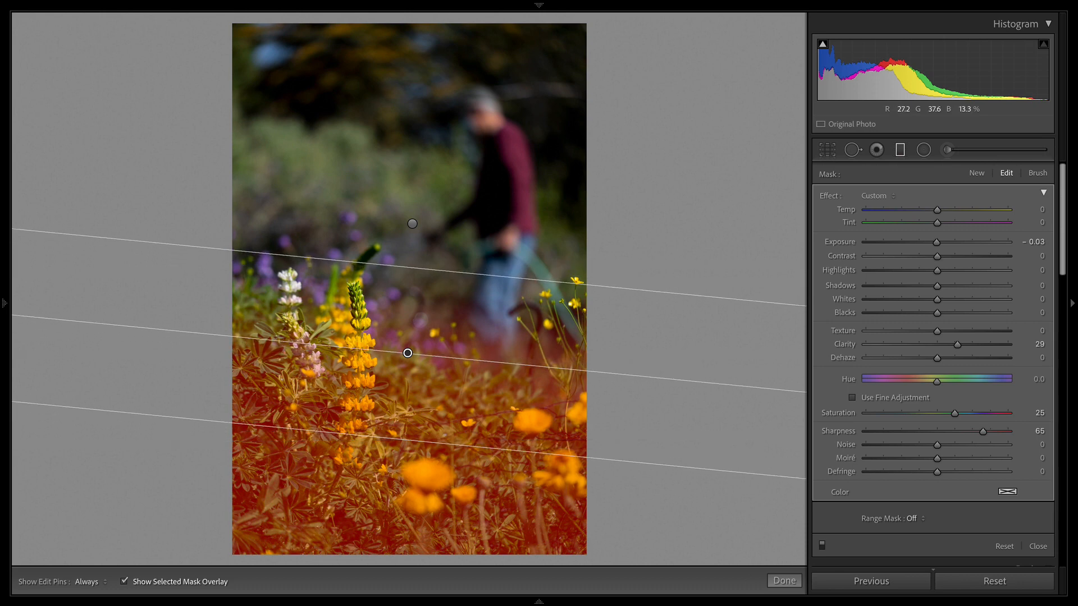
pyautogui.moveTo(407, 353); pyautogui.dragTo(406, 318)
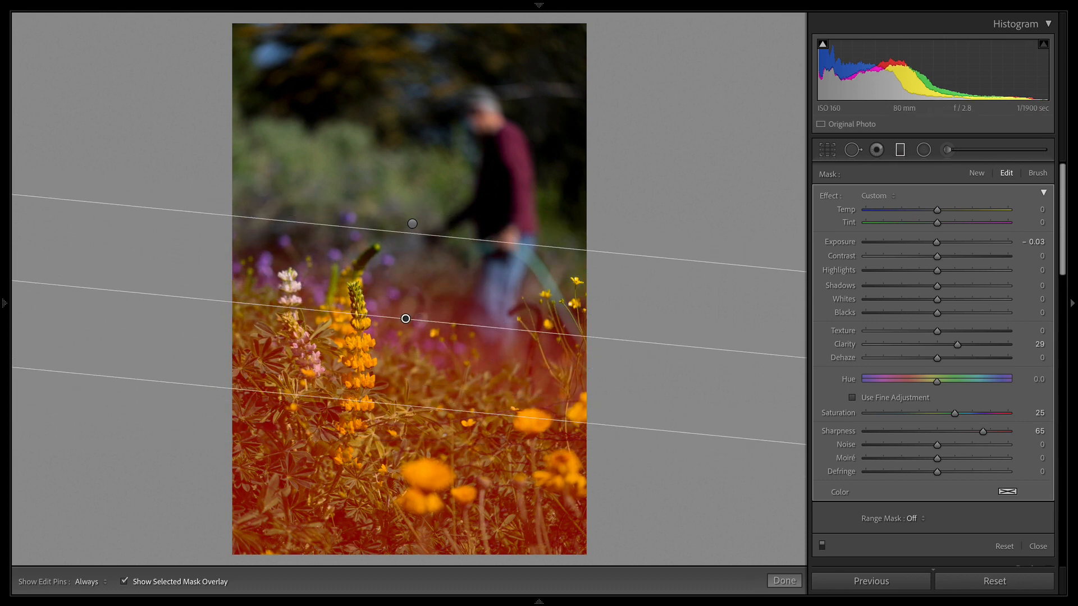
pyautogui.press('o')
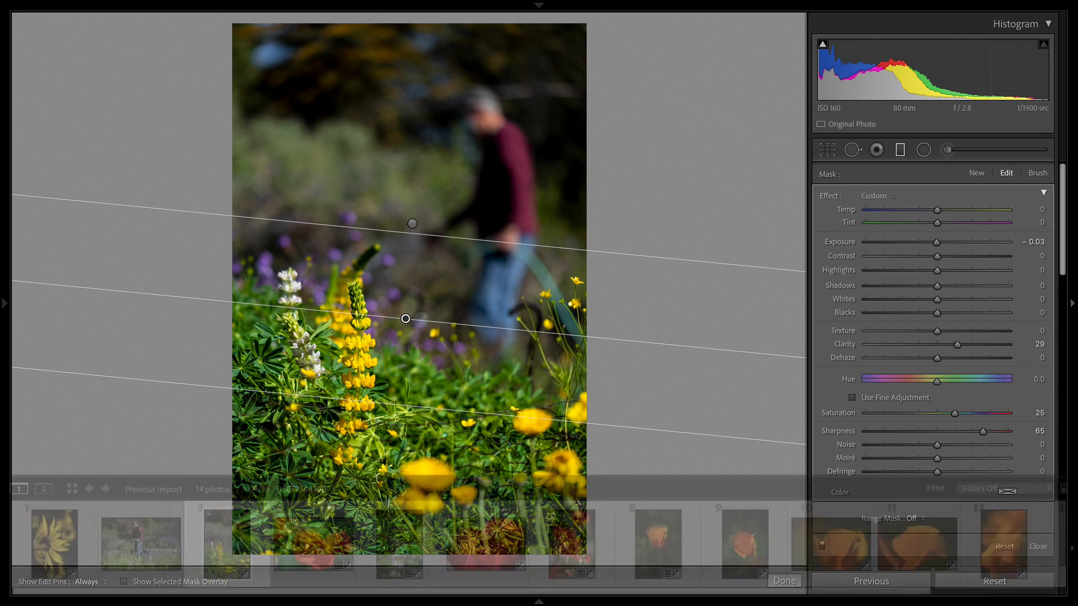
# Step: Close the filter editing and crop the photo slightly tighter from the top edge, repositioning the image within the frame
pyautogui.click(784, 580)
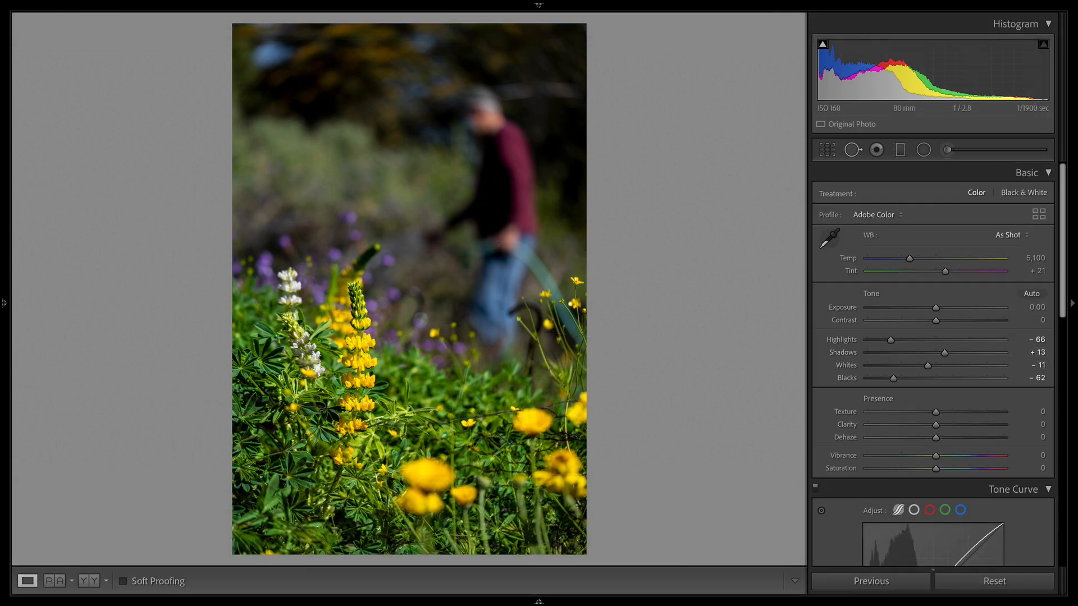
pyautogui.press('r')
pyautogui.moveTo(409, 24)
pyautogui.mouseDown()
pyautogui.moveTo(410, 68)
pyautogui.moveTo(409, 41)
pyautogui.mouseUp()
pyautogui.moveTo(409, 289); pyautogui.dragTo(406, 303)
pyautogui.press('Return')
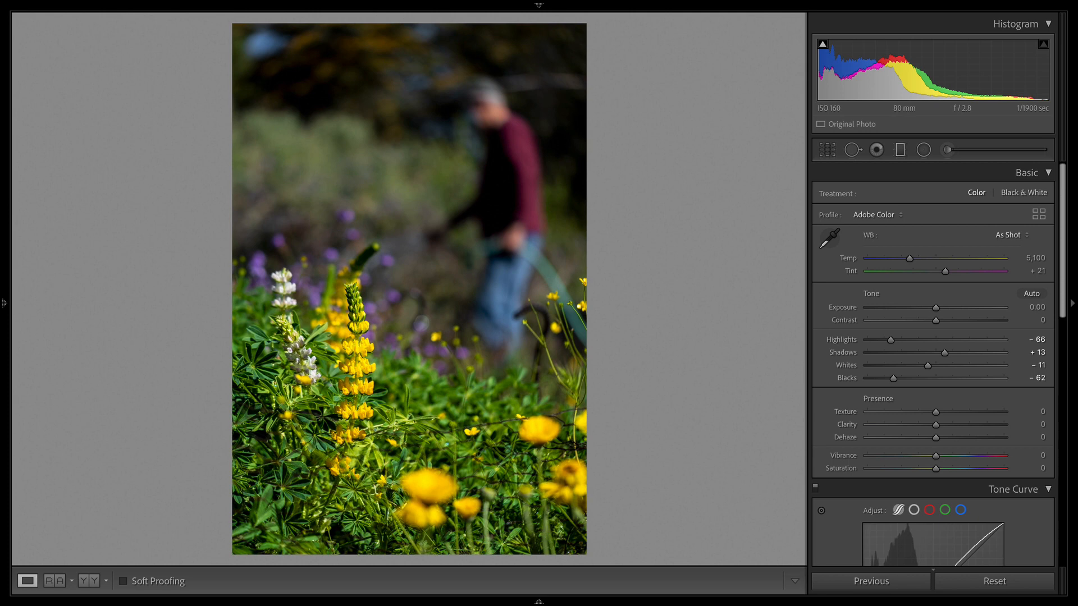
# Step: Reset the foreground graduated filter's saturation to 0 and finish editing the filter
pyautogui.press('m')
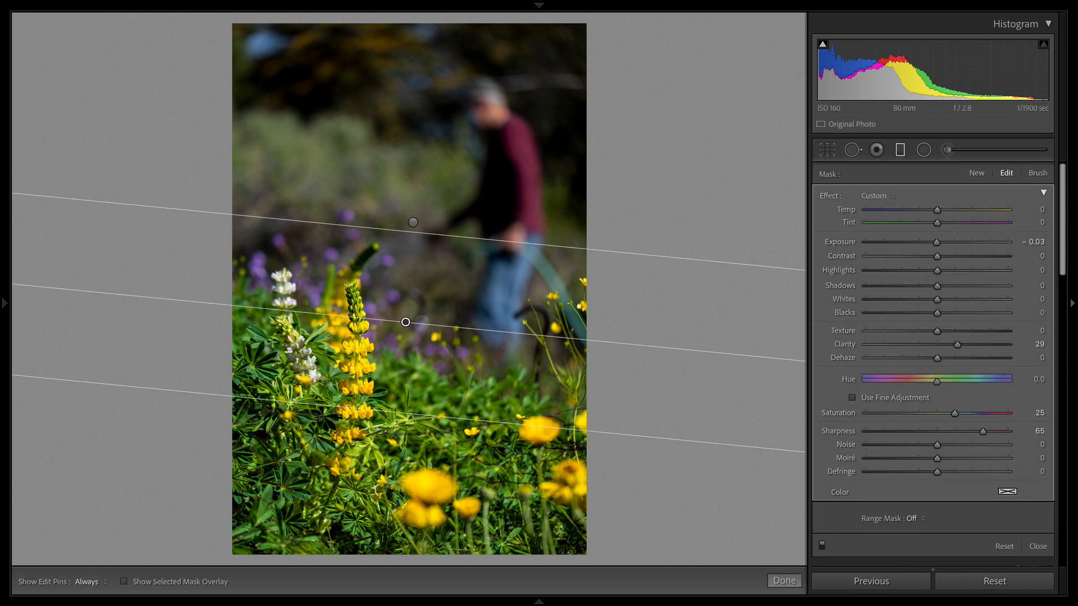
pyautogui.doubleClick(838, 412)
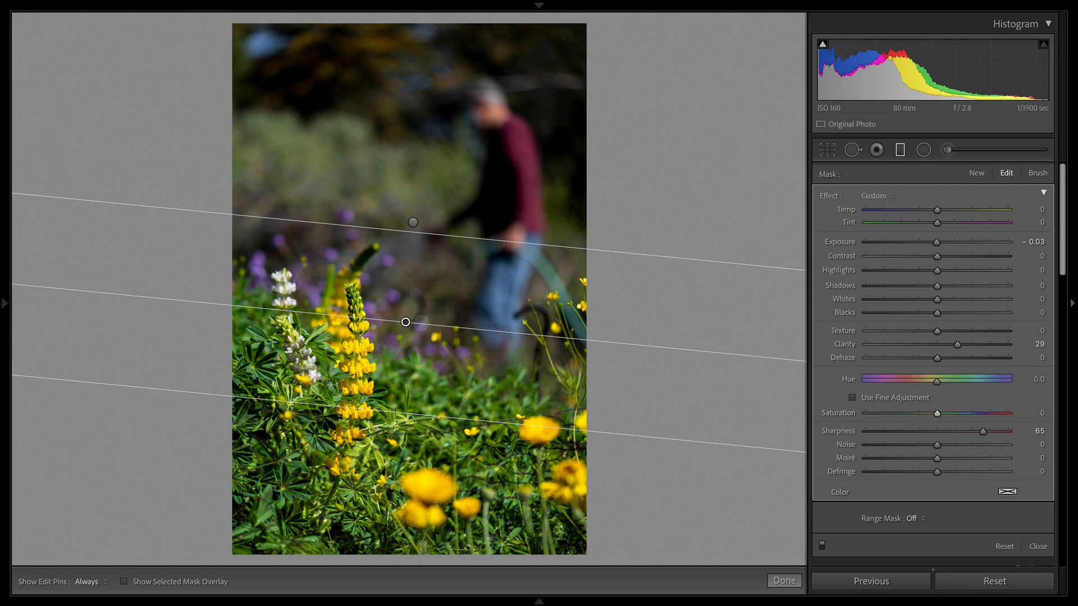
pyautogui.click(784, 580)
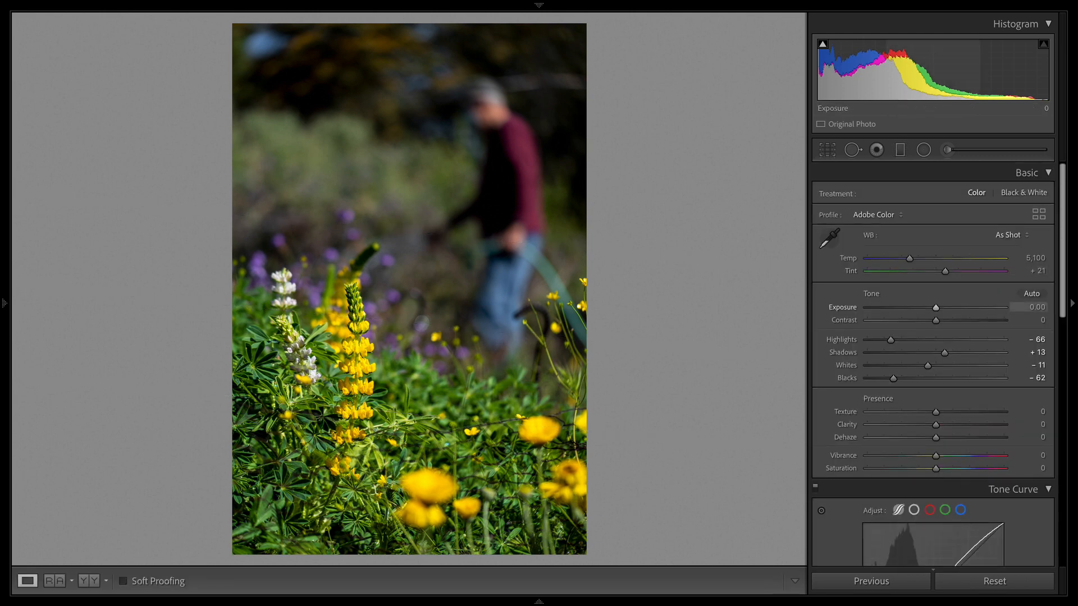
# Step: Lower the photo's overall exposure to -0.40 and compare the edit with the original side by side
pyautogui.moveTo(935, 307); pyautogui.dragTo(930, 307)
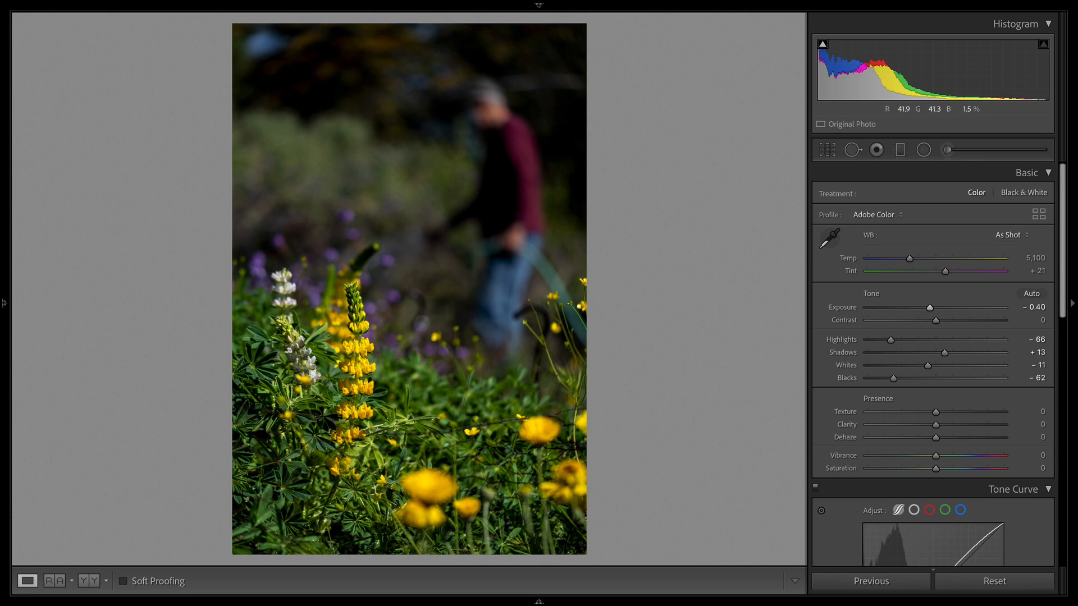
pyautogui.scroll(-5, 933, 364)
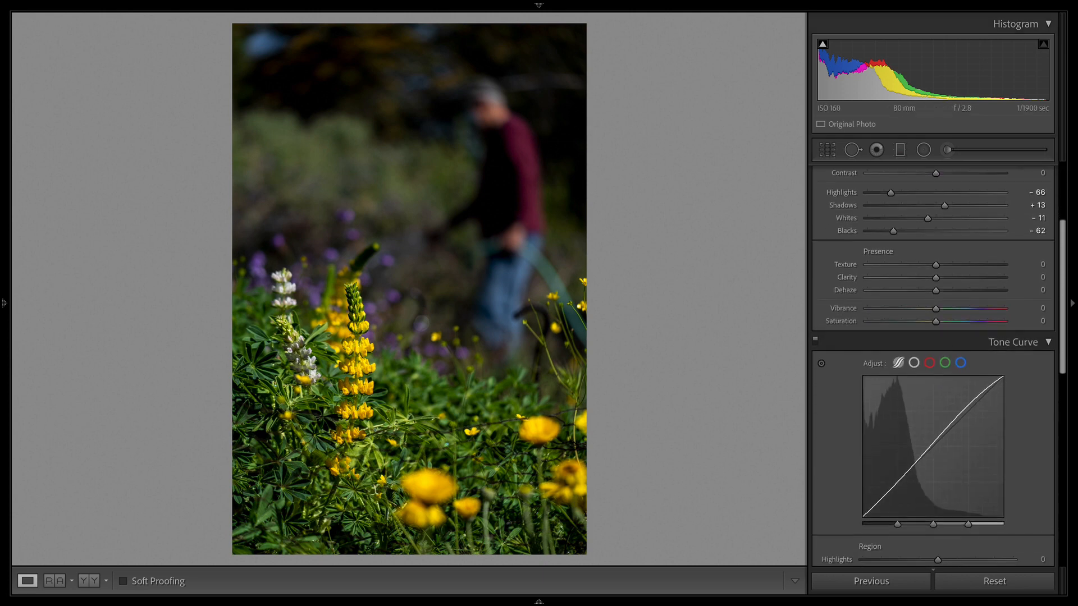
pyautogui.scroll(-2, 933, 364)
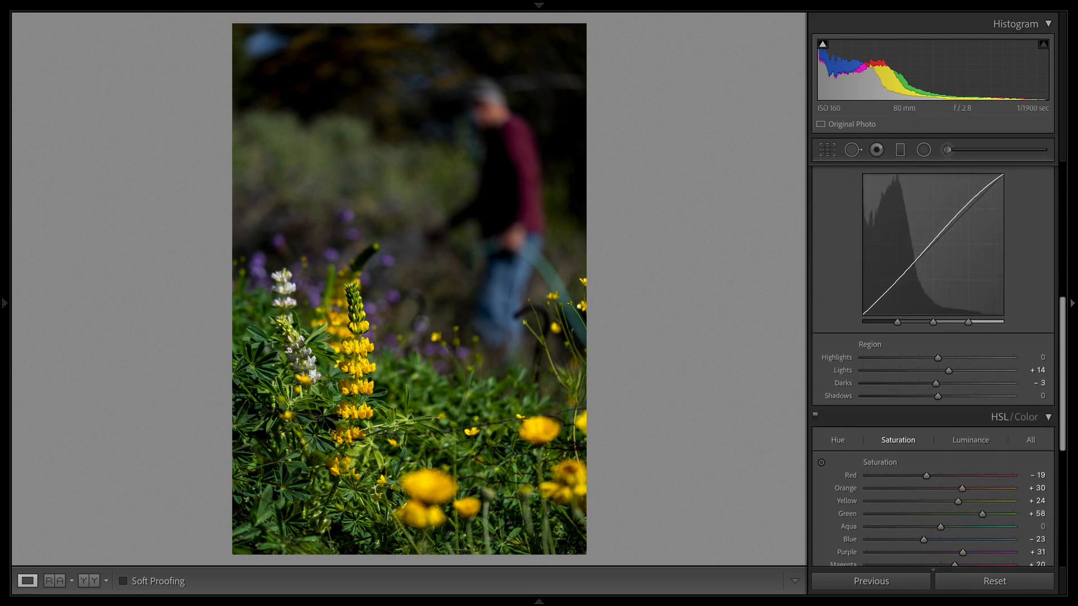
pyautogui.press('\\')
pyautogui.press('\\')
pyautogui.press('y')
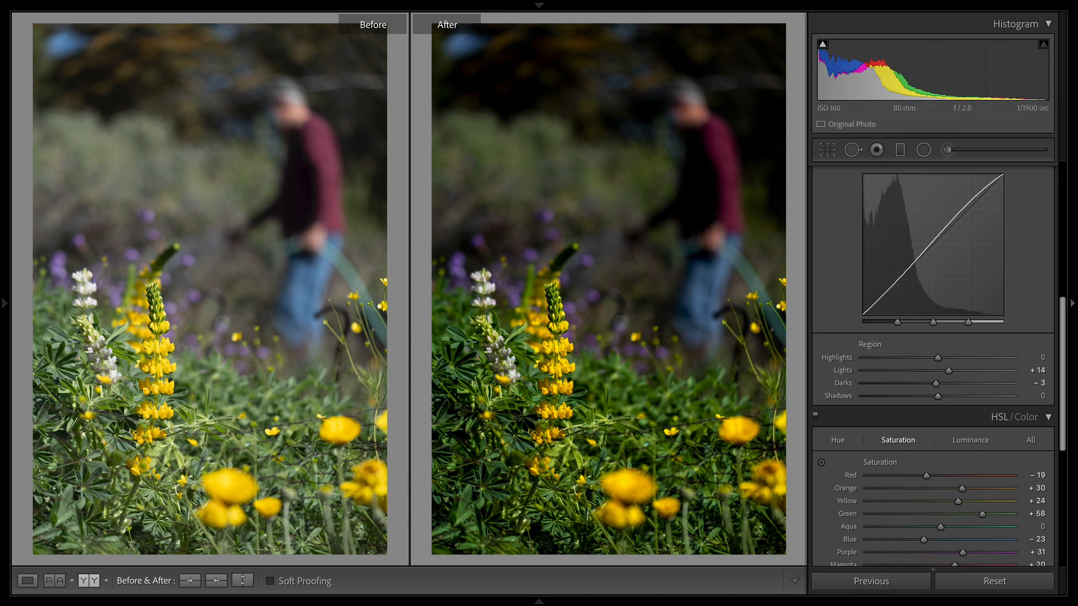
# Step: Show the filmstrip and examine the before and after versions of the ninth and eighth photos, the single orange poppies
pyautogui.press('F6')
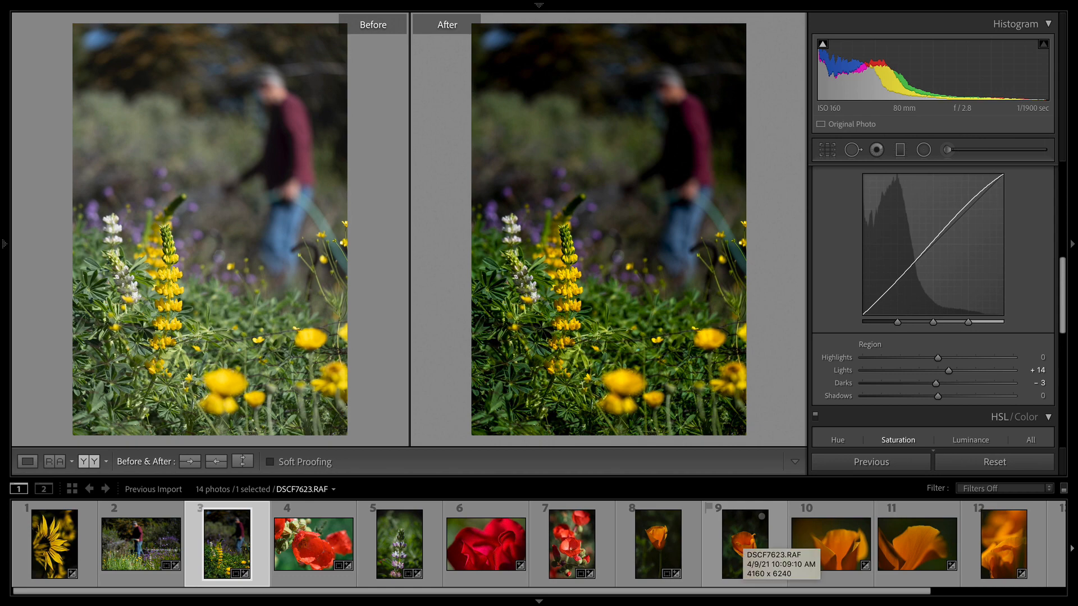
pyautogui.click(745, 544)
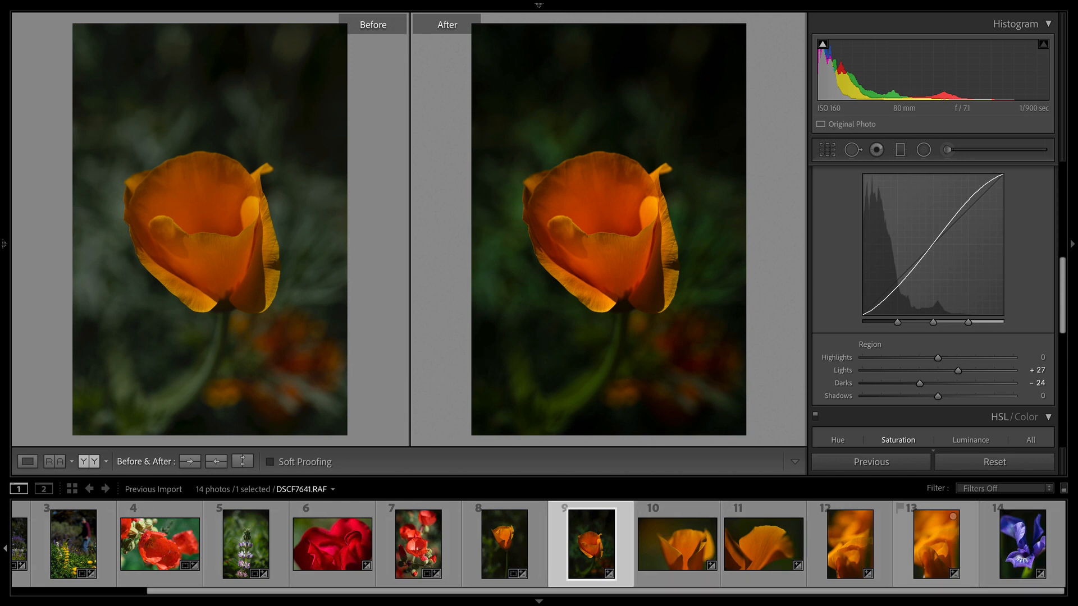
pyautogui.hscroll(-3, 539, 544)
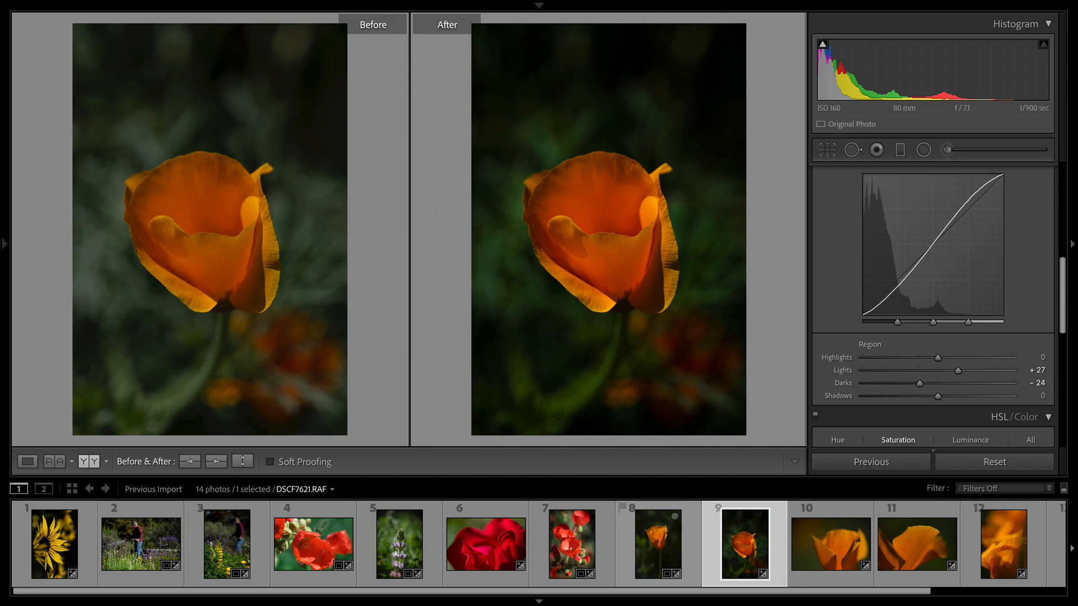
pyautogui.click(658, 543)
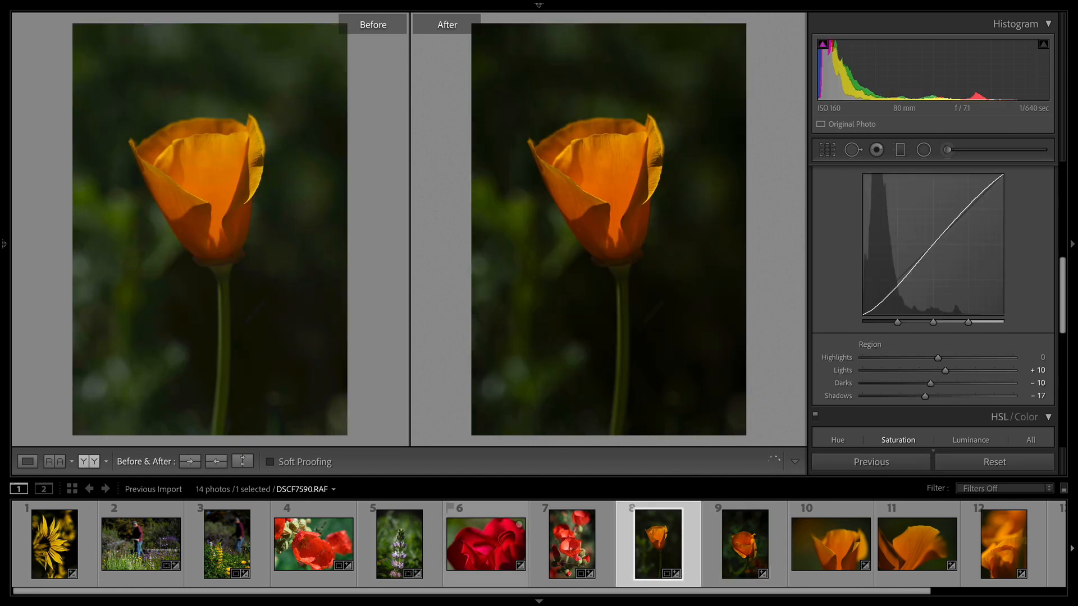